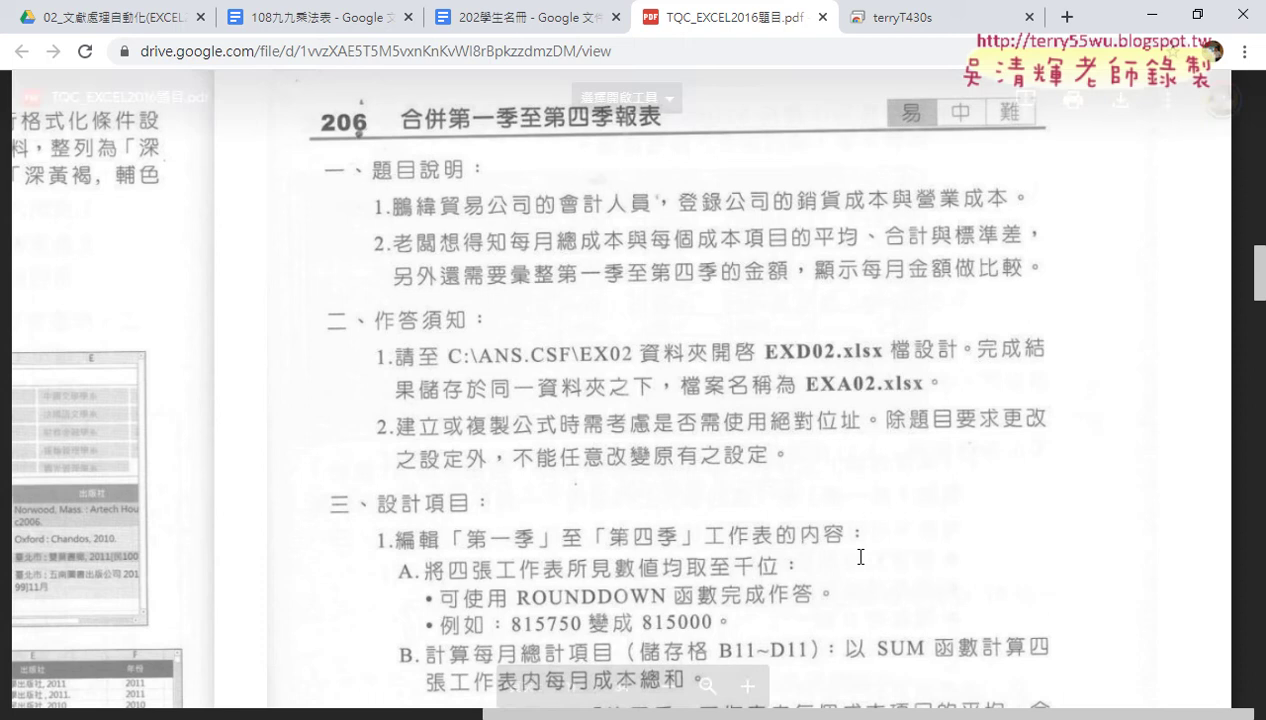
Scroll the TQC_EXCEL2016 PDF from the exercise 206 heading down to section 三 設計項目.
scroll(484, 191, up, 2)
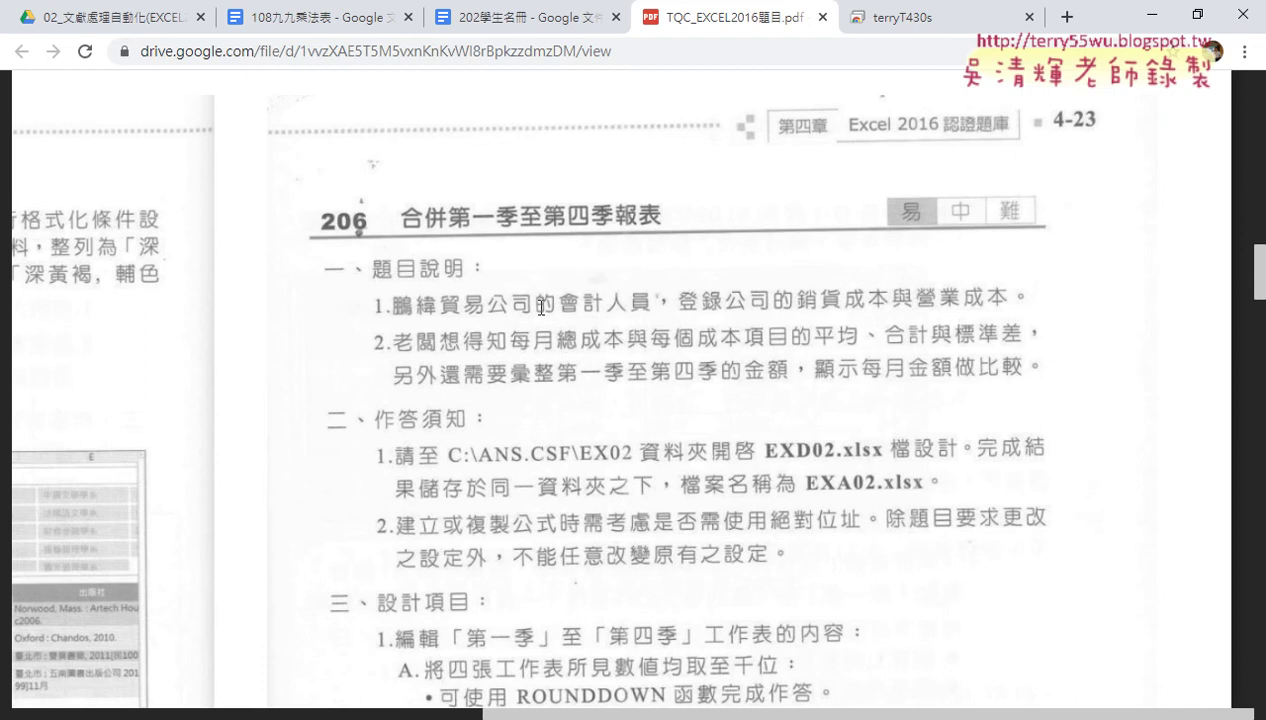
scroll(541, 306, down, 2)
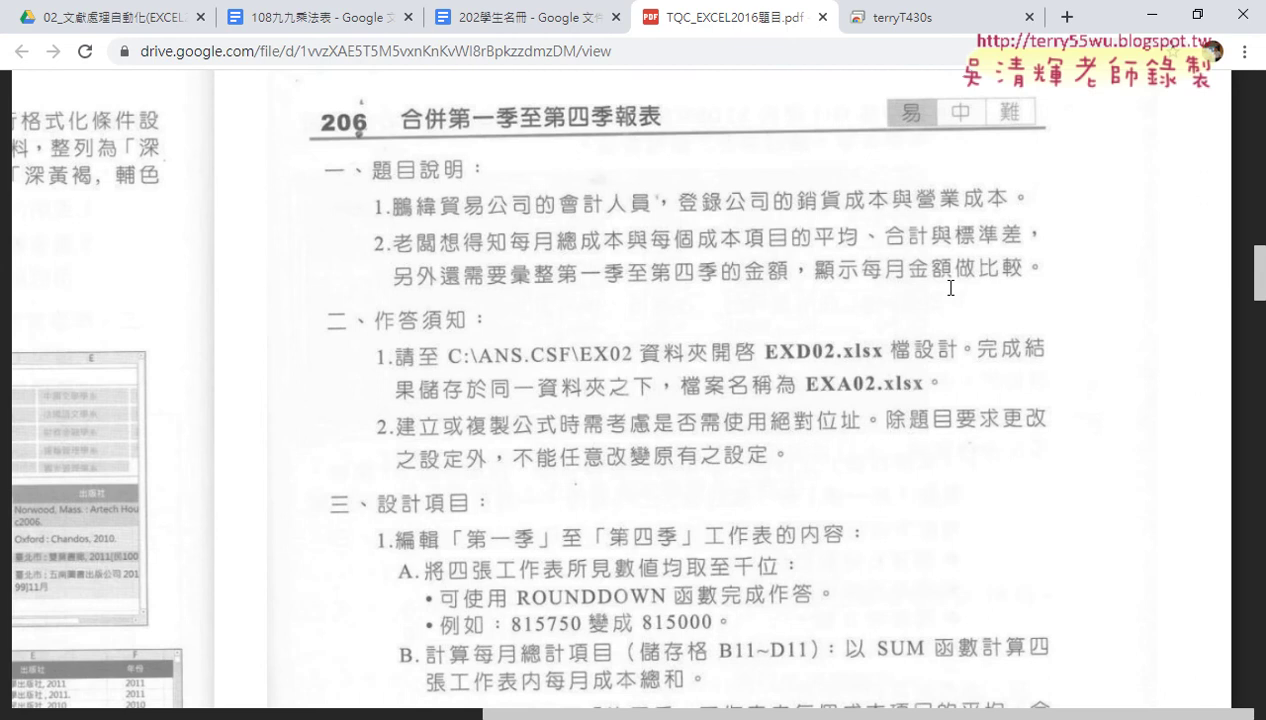
scroll(950, 288, down, 1)
scroll(950, 288, down, 1)
scroll(950, 288, down, 2)
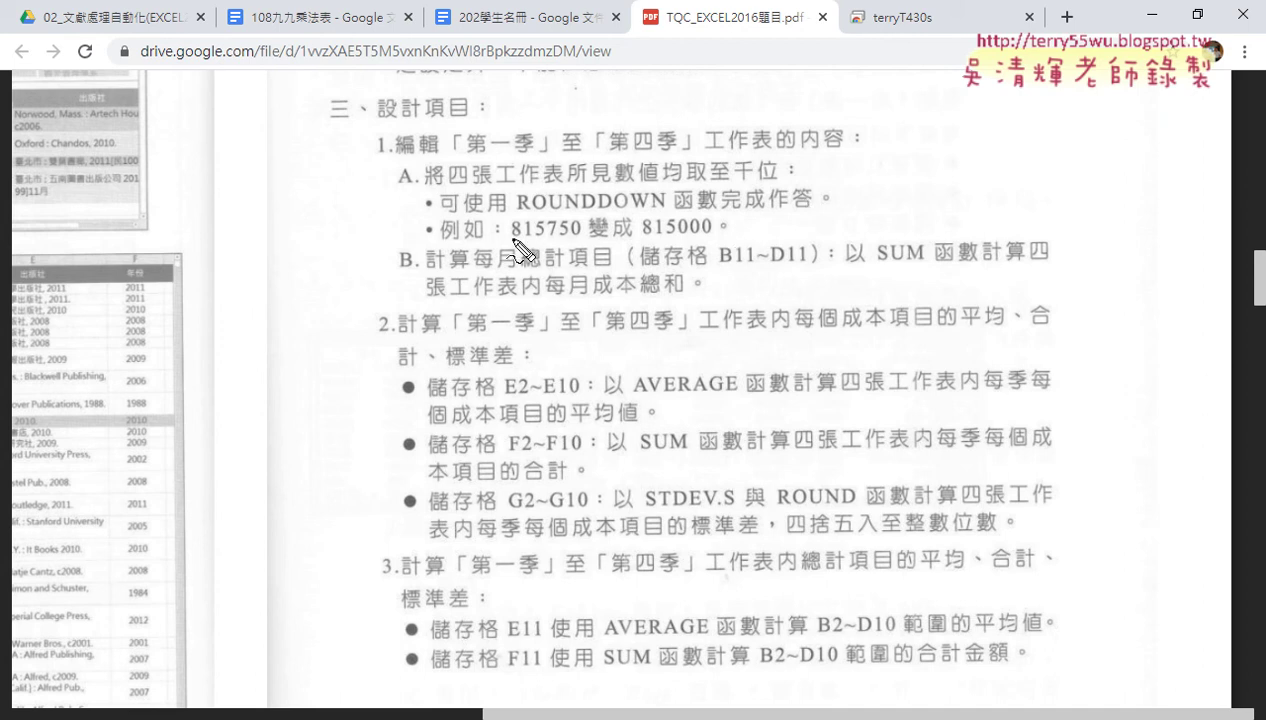
Mark 815750, 815000 and the dropped 750 in the PDF, clear the marks, then switch to EXD02.xlsx.
drag(515, 238, 572, 243)
drag(657, 240, 736, 236)
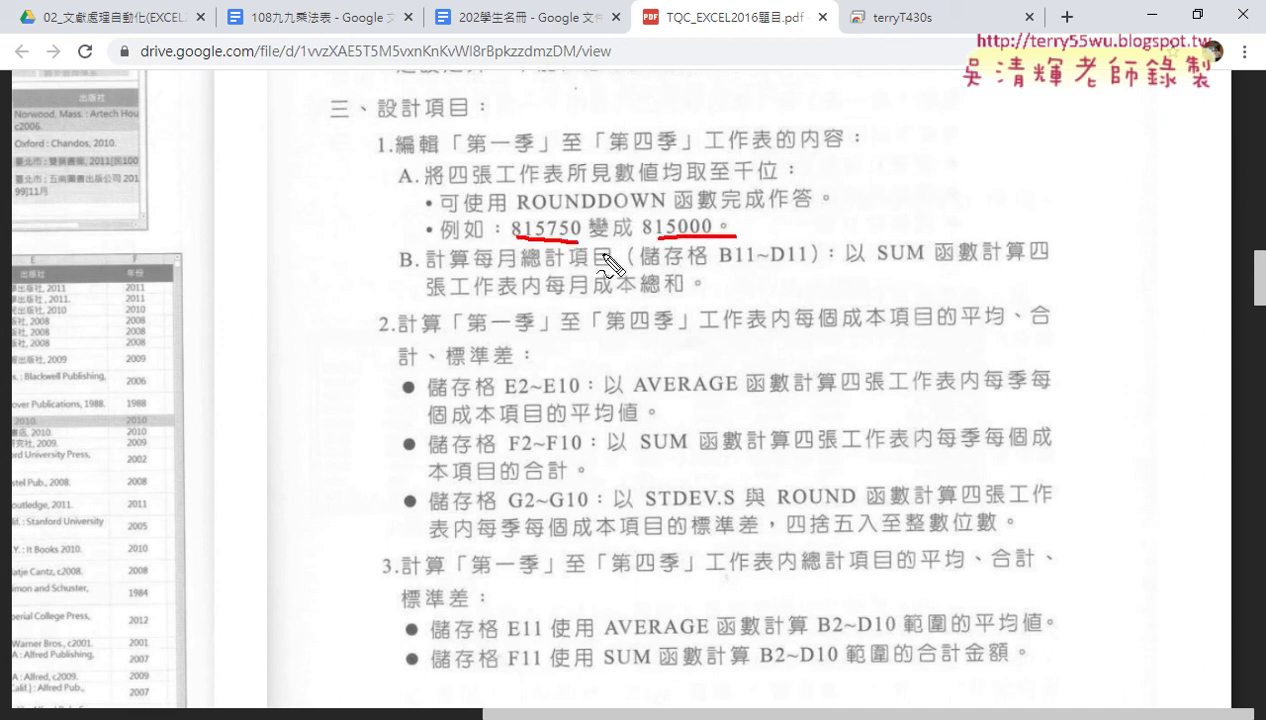
drag(548, 238, 575, 243)
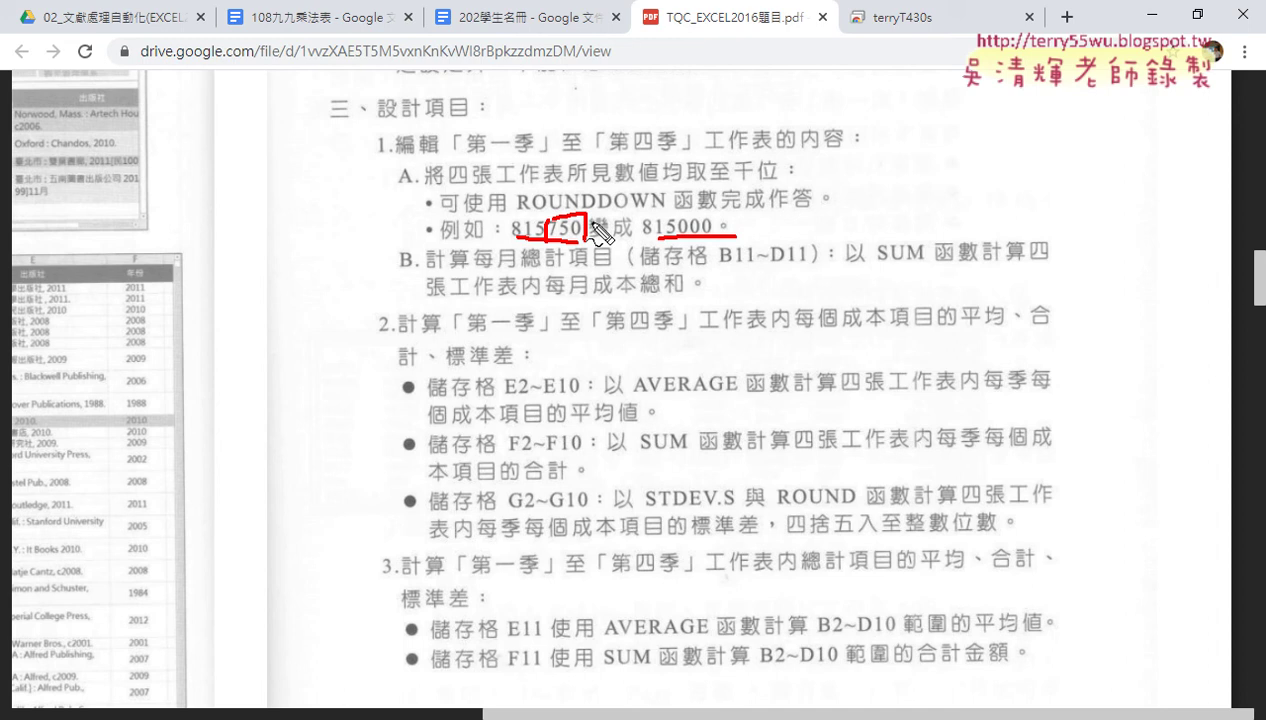
key(Escape)
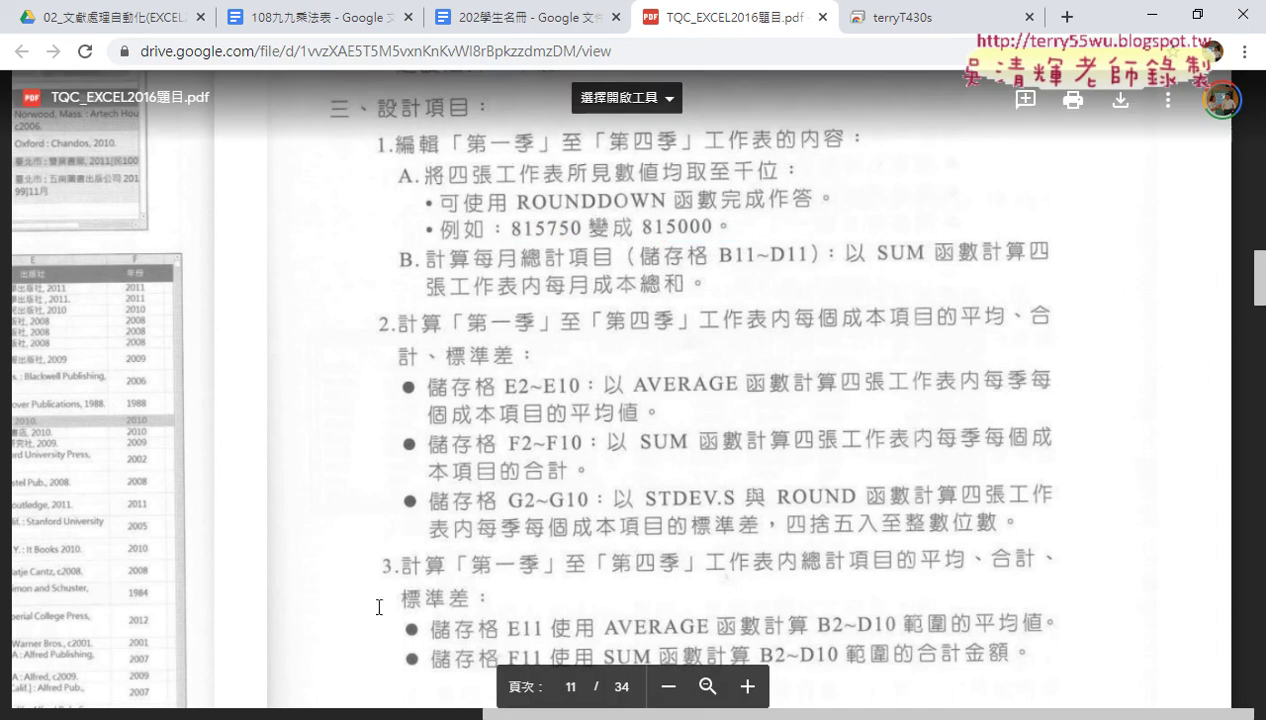
key(alt+Tab)
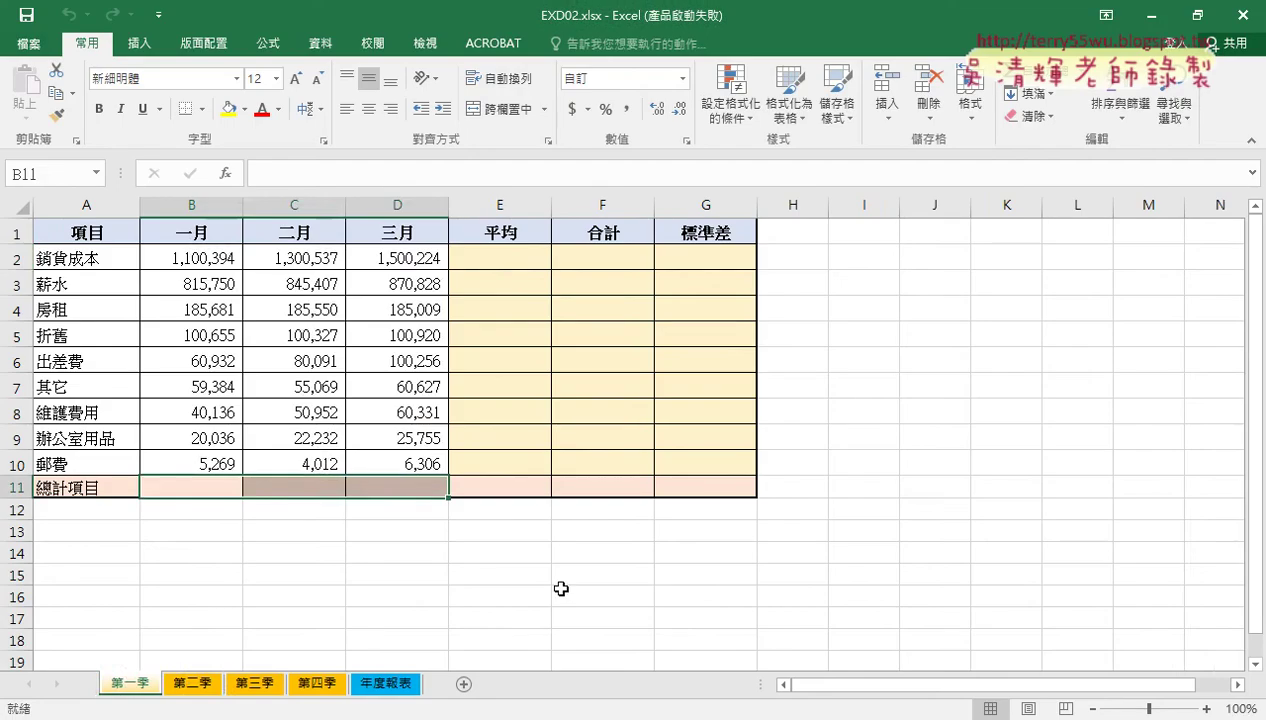
click(200, 688)
click(256, 690)
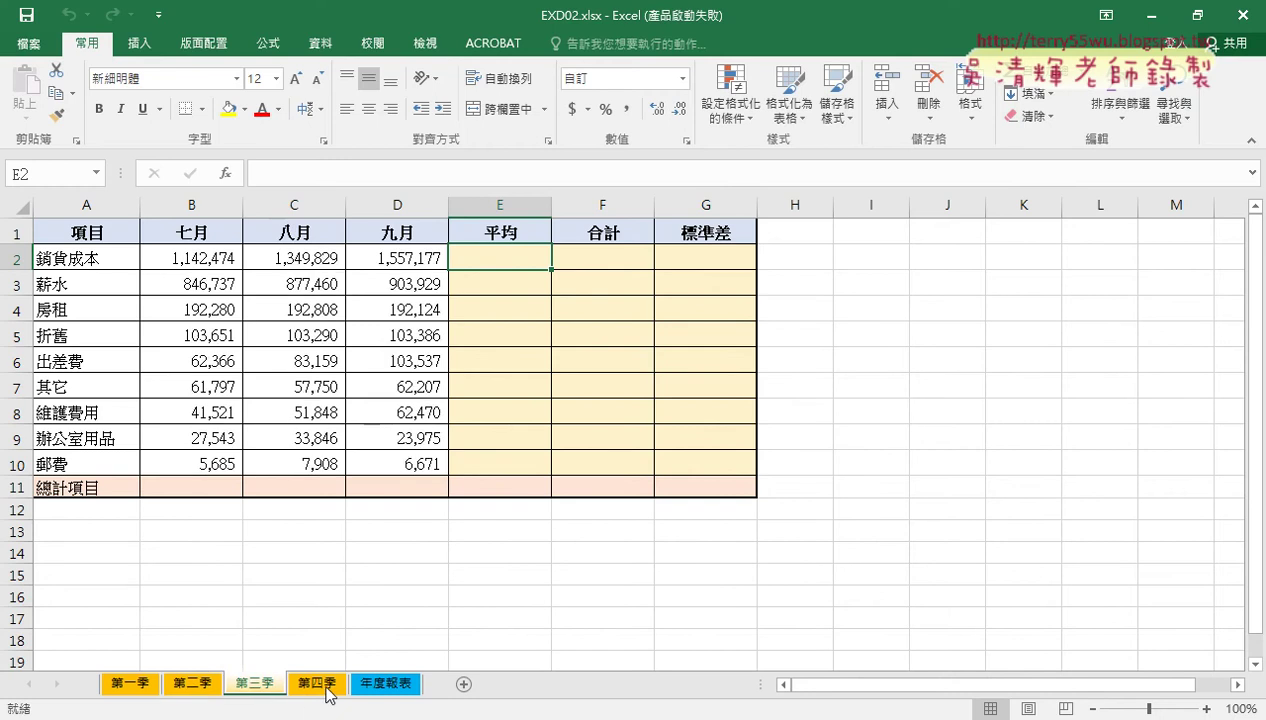
click(328, 690)
click(130, 688)
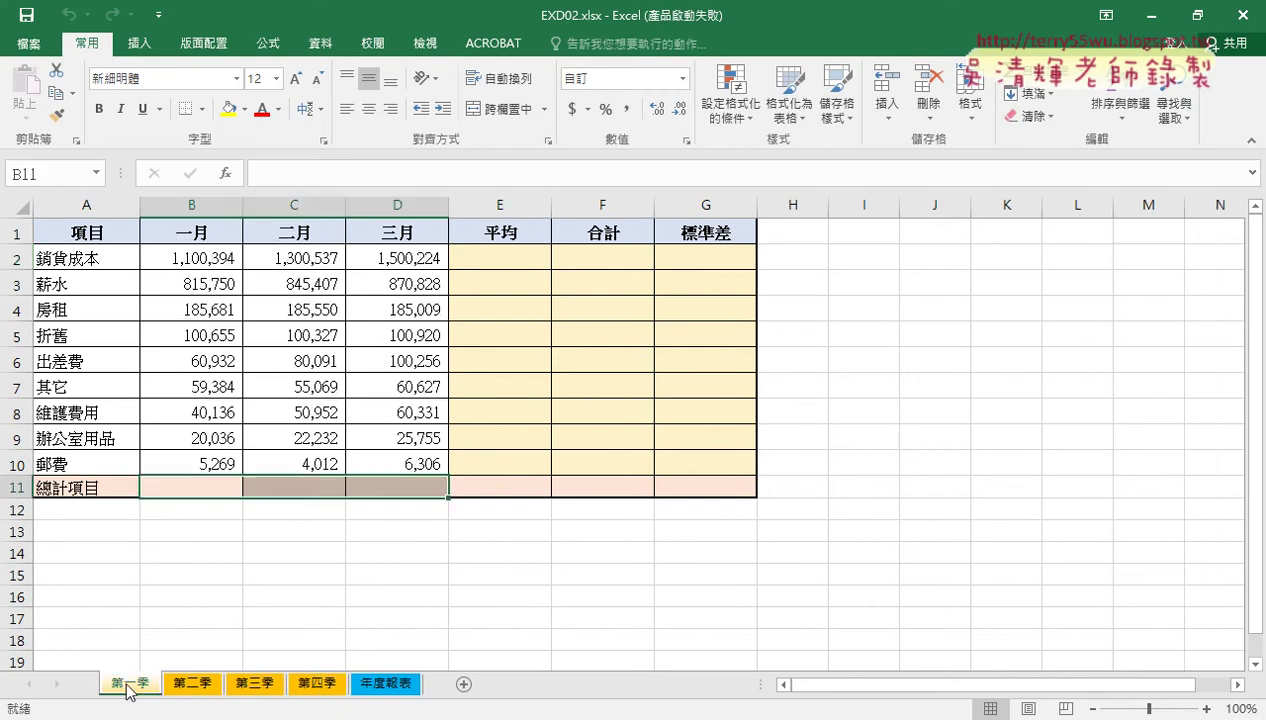
drag(190, 258, 414, 461)
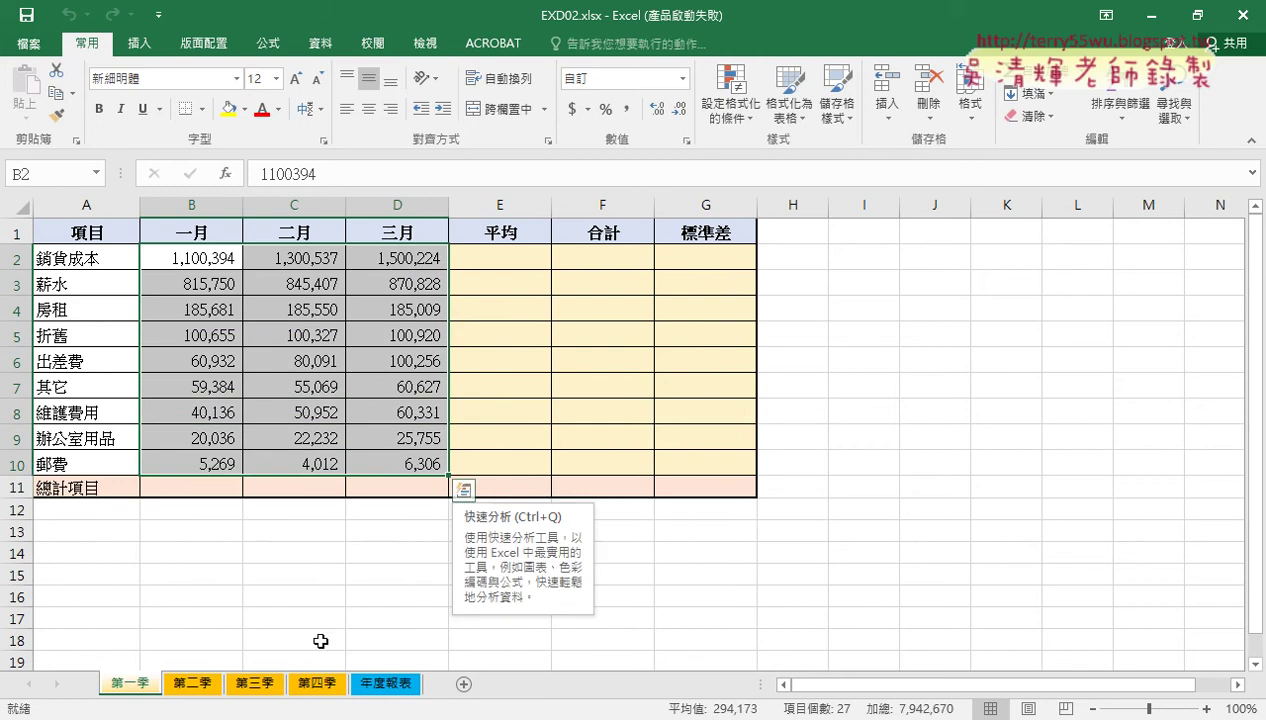
click(200, 686)
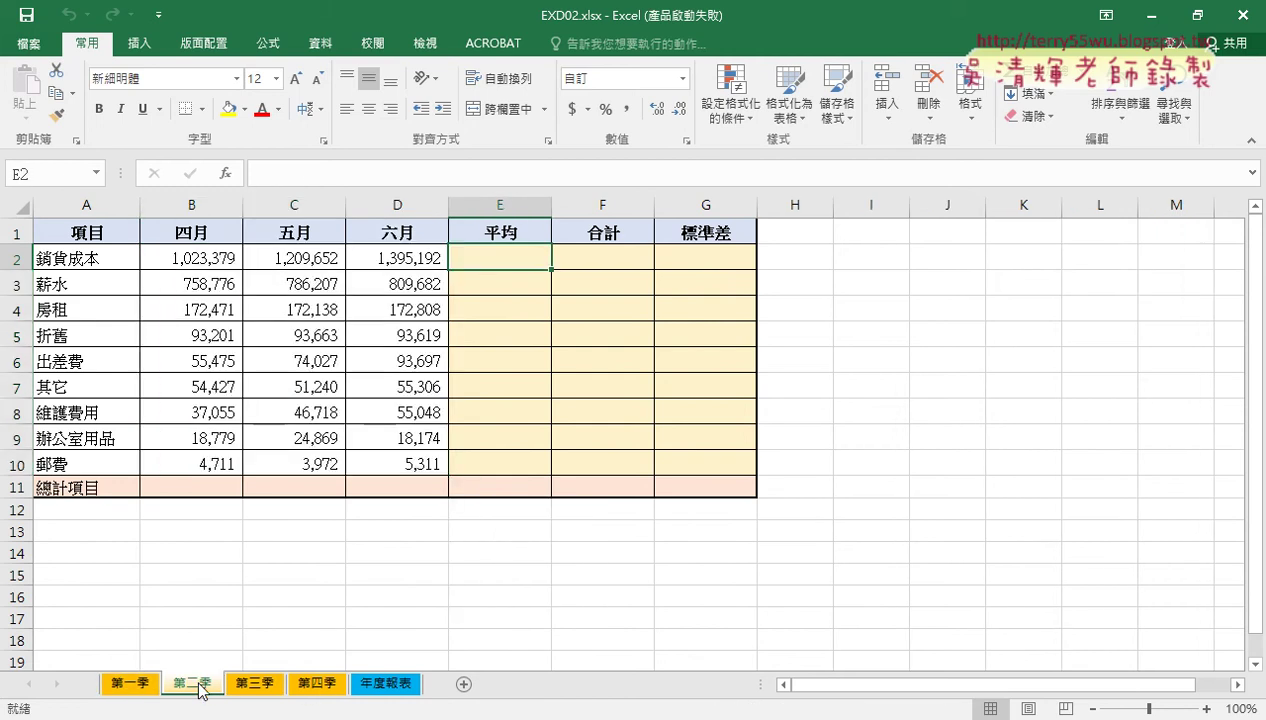
click(135, 690)
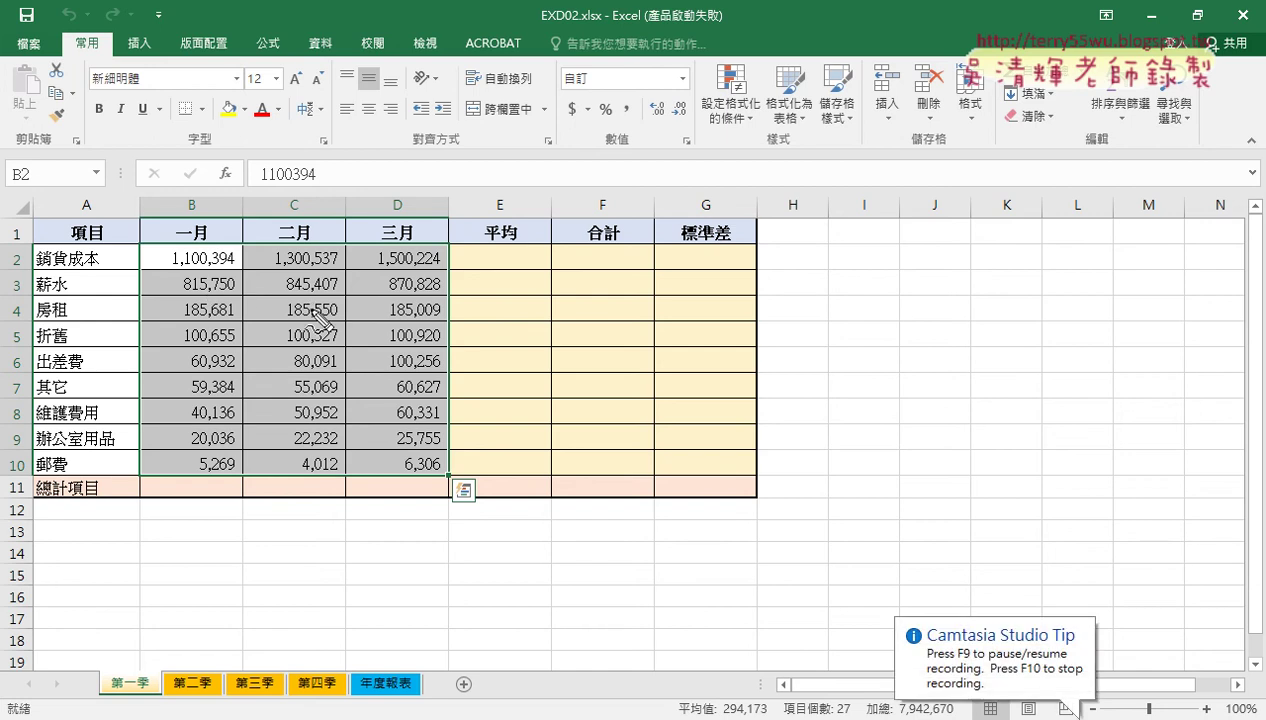
drag(210, 267, 237, 263)
key(Escape)
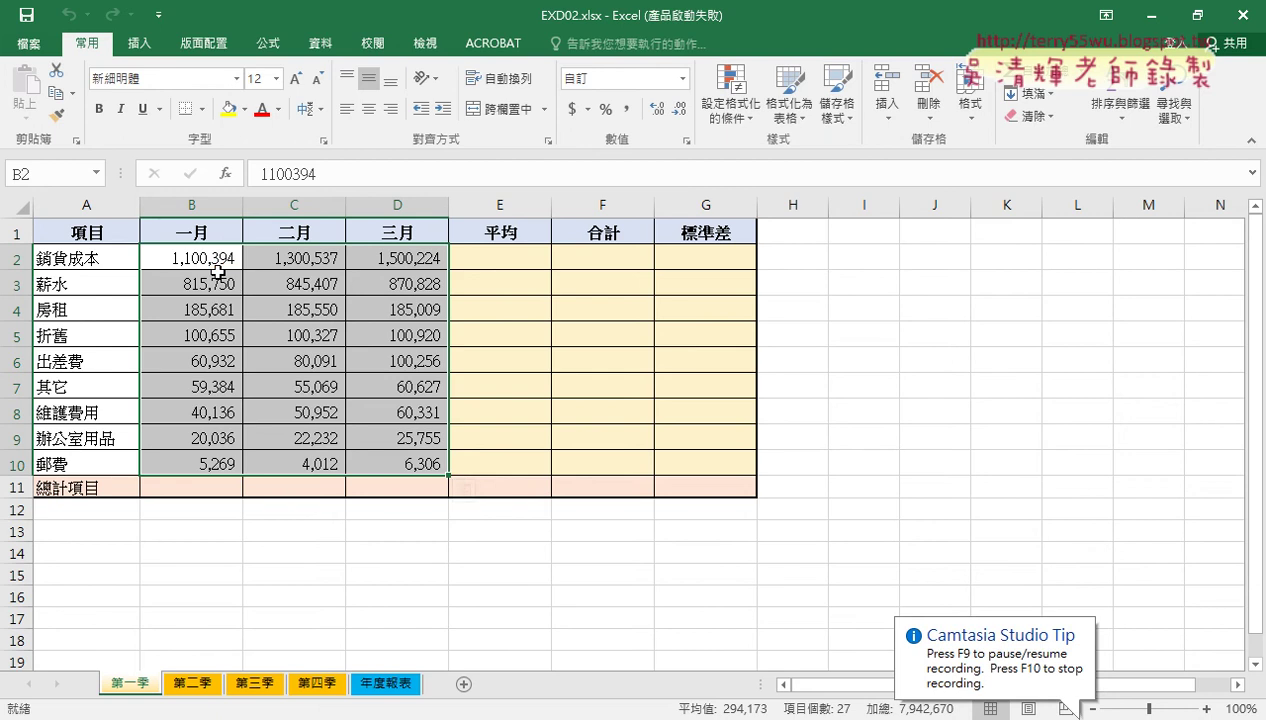
Insert ROUNDDOWN from the 數學與三角函數 category into H2 through the fx dialog.
click(798, 263)
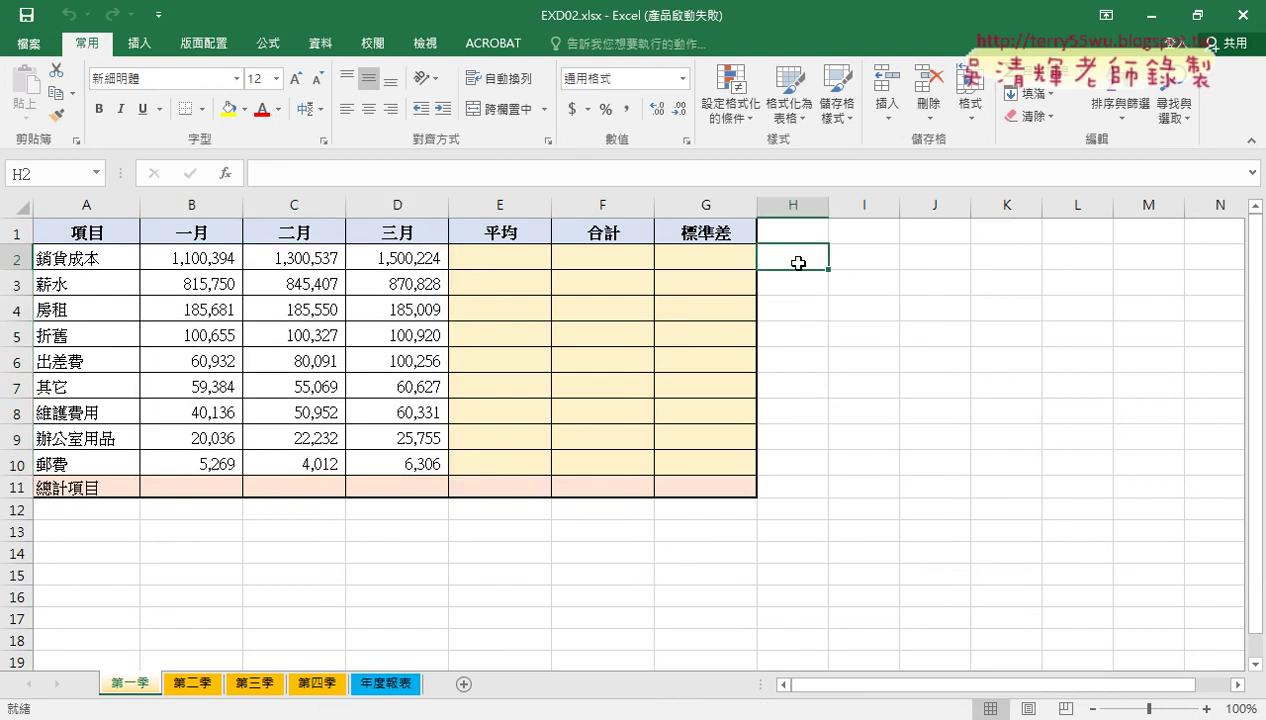
click(228, 174)
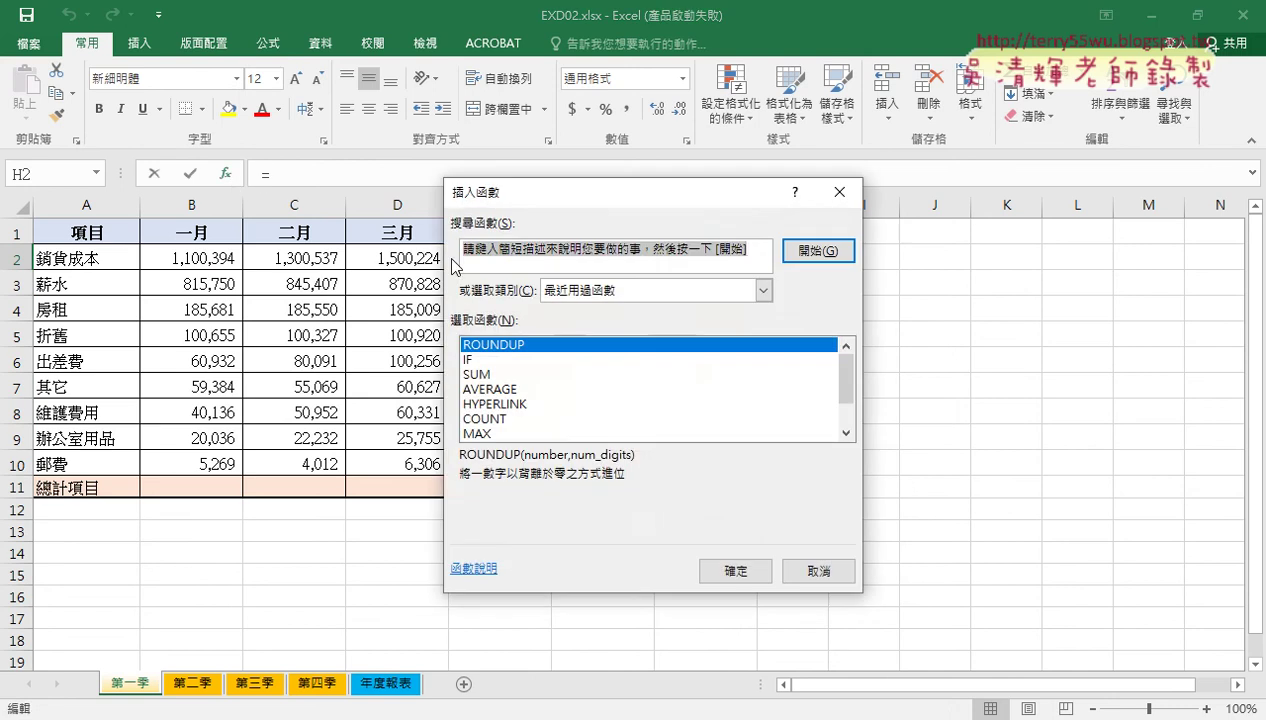
click(681, 296)
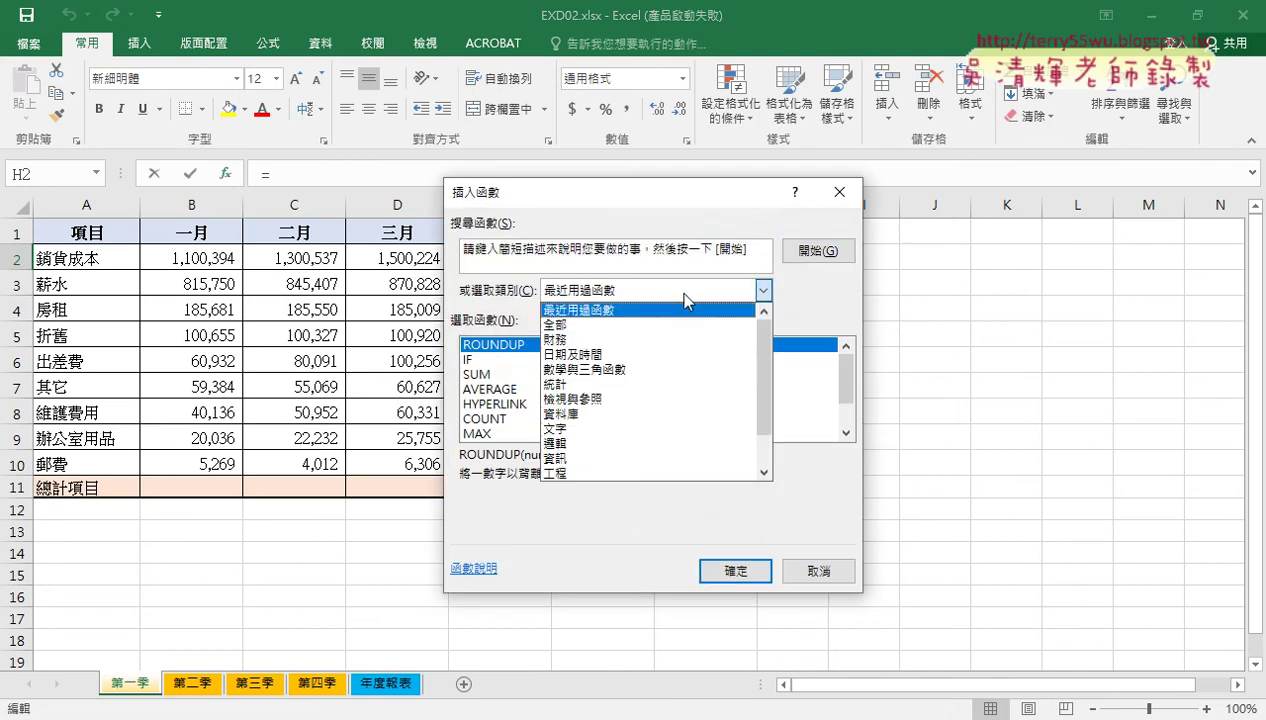
click(670, 369)
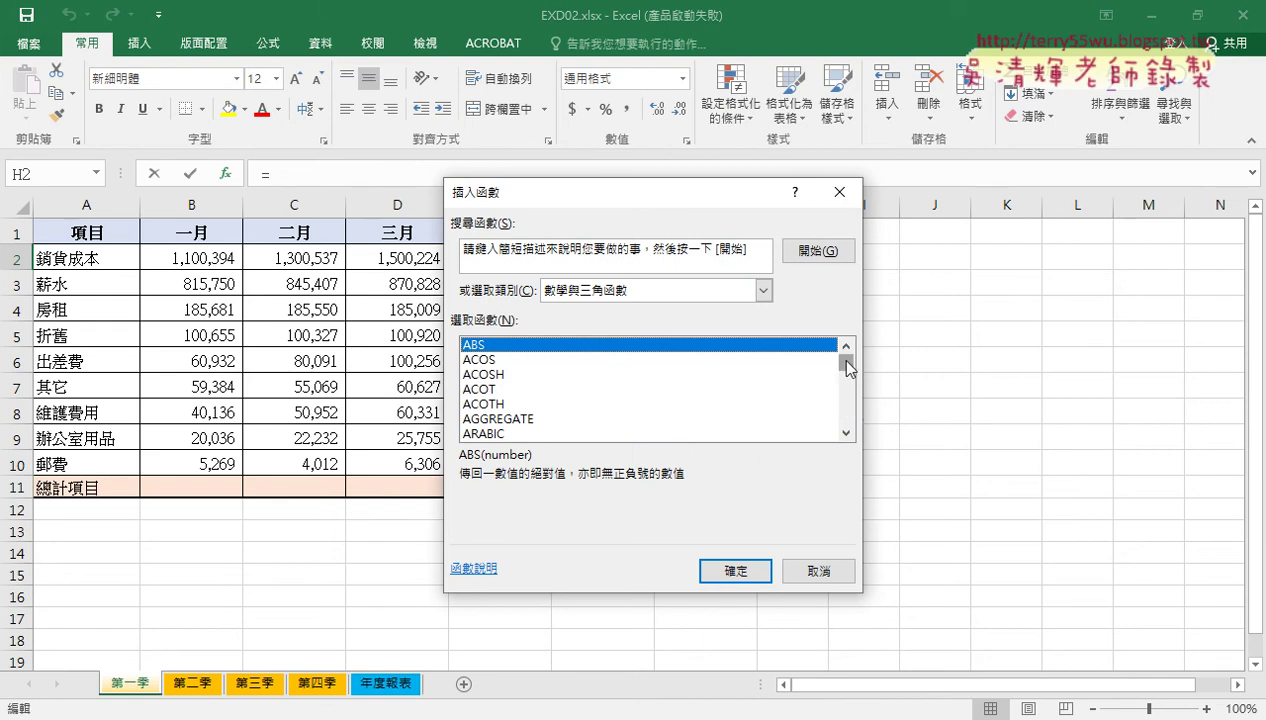
drag(846, 360, 846, 401)
click(565, 405)
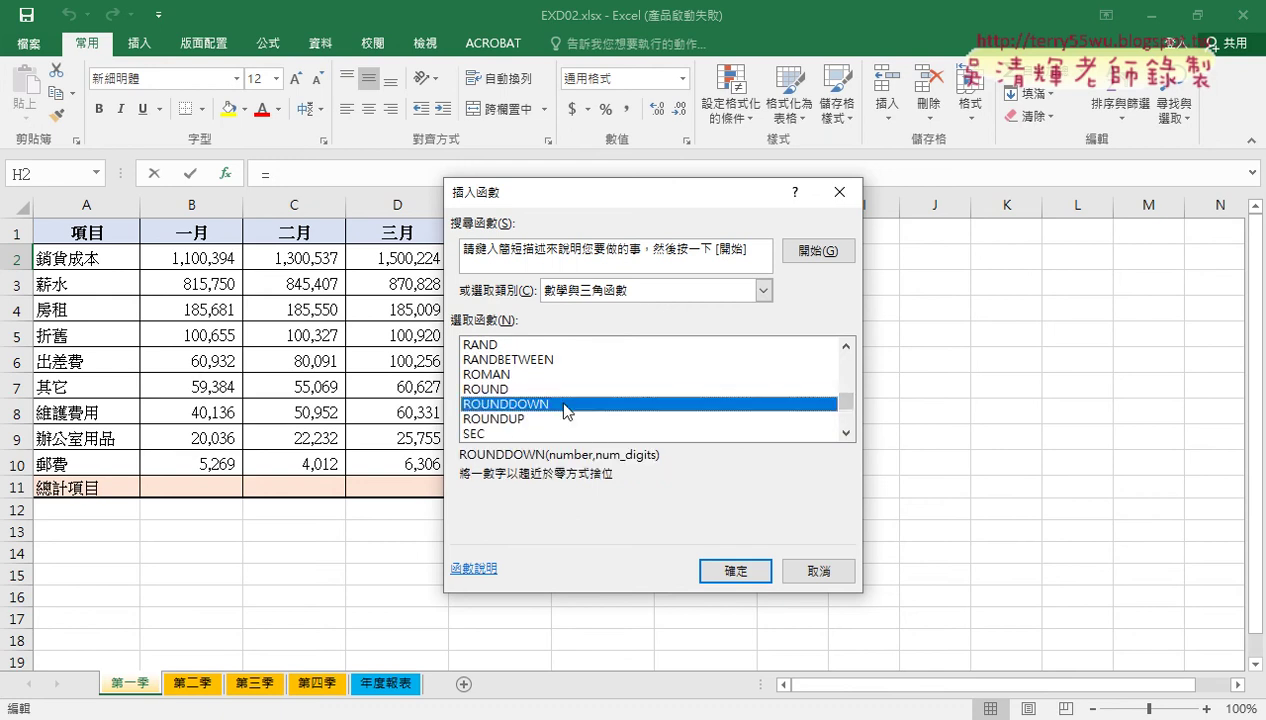
click(706, 570)
Complete H2 as =ROUNDDOWN(B2,-3), showing 1,100,000.
drag(617, 262, 615, 379)
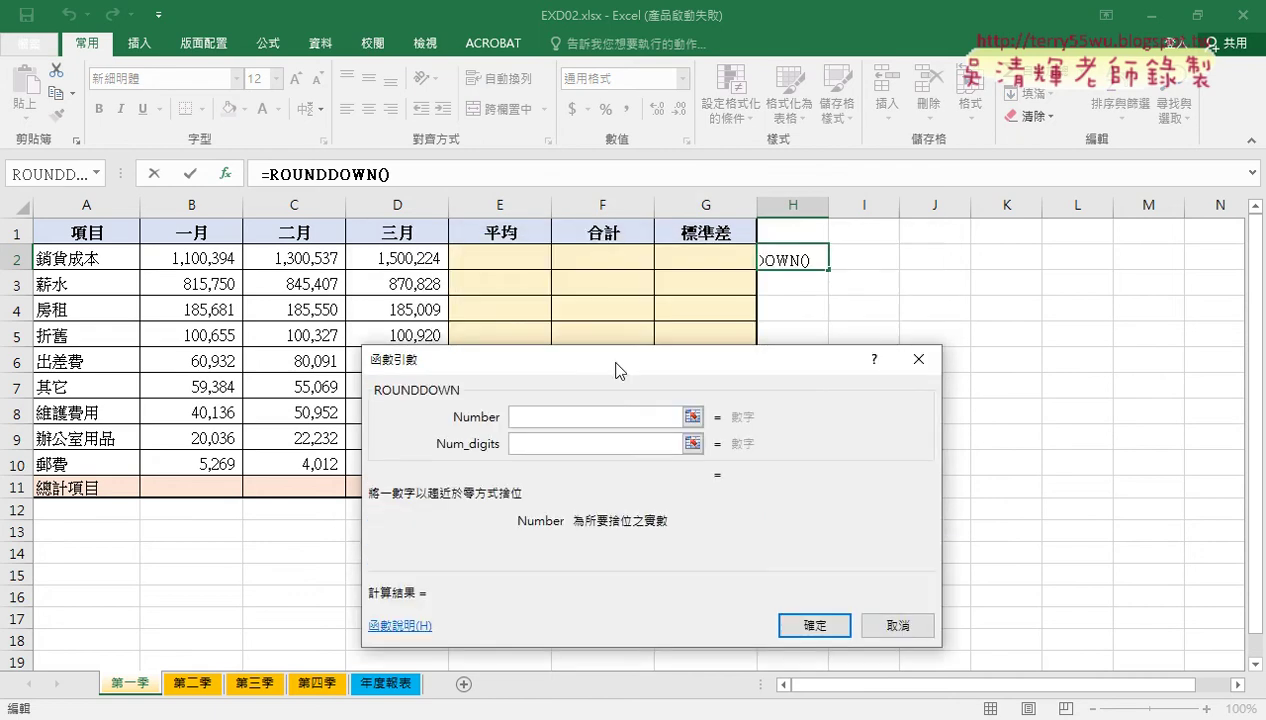
click(183, 261)
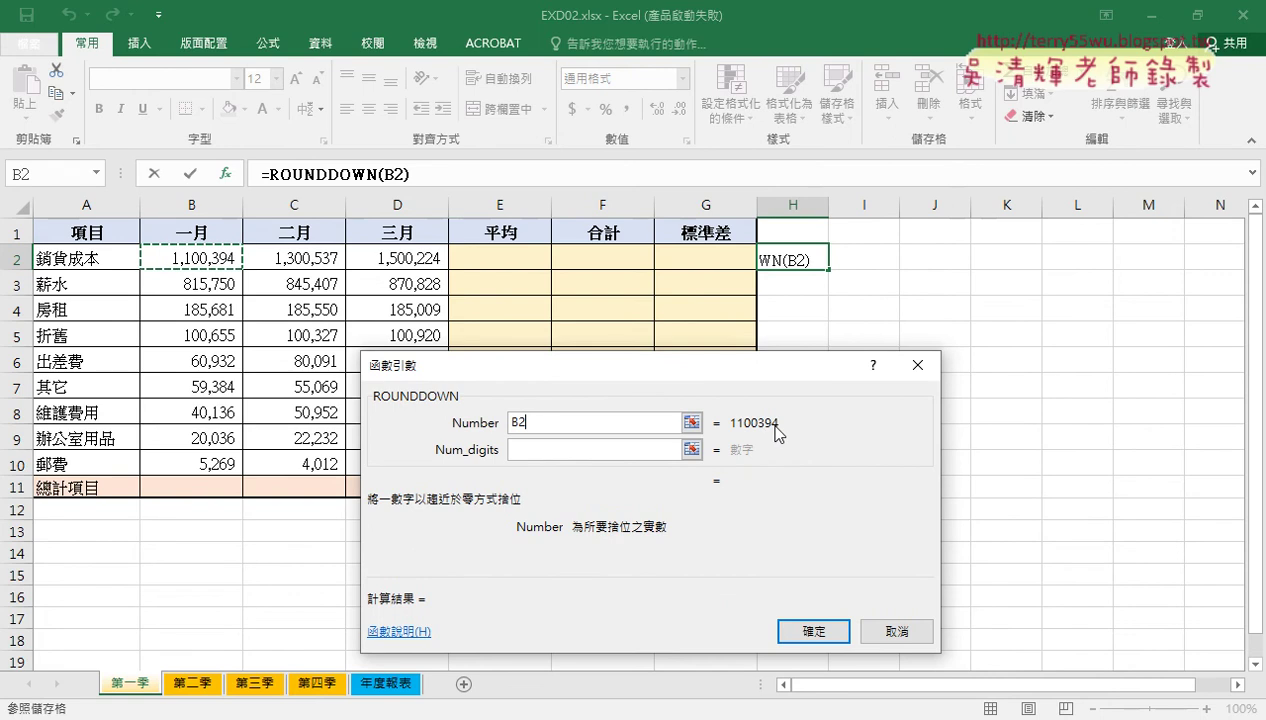
click(605, 448)
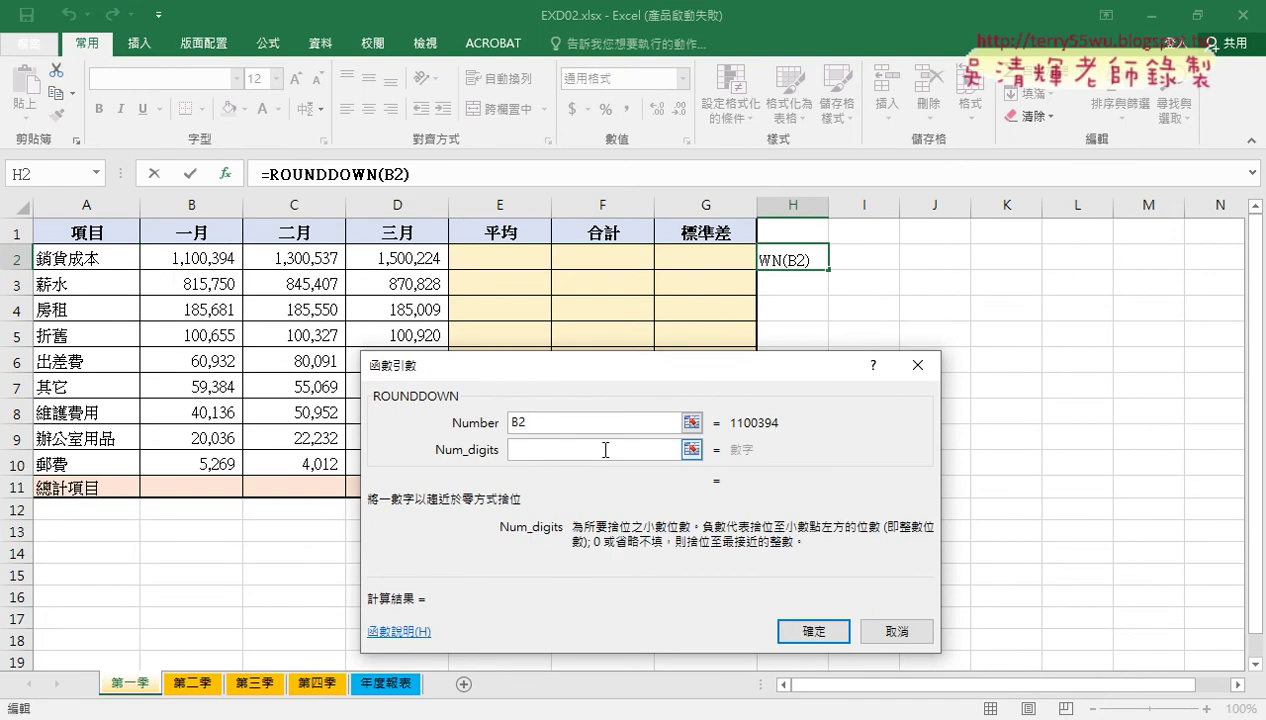
text(0)
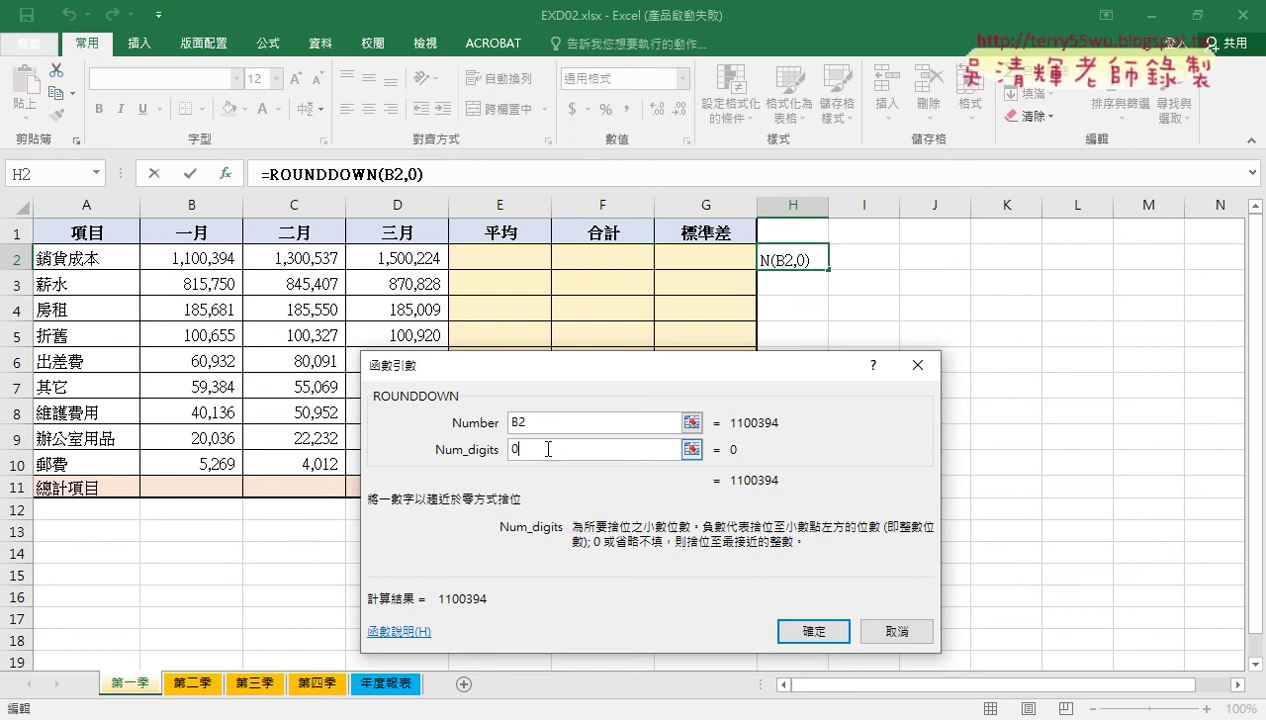
text(-)
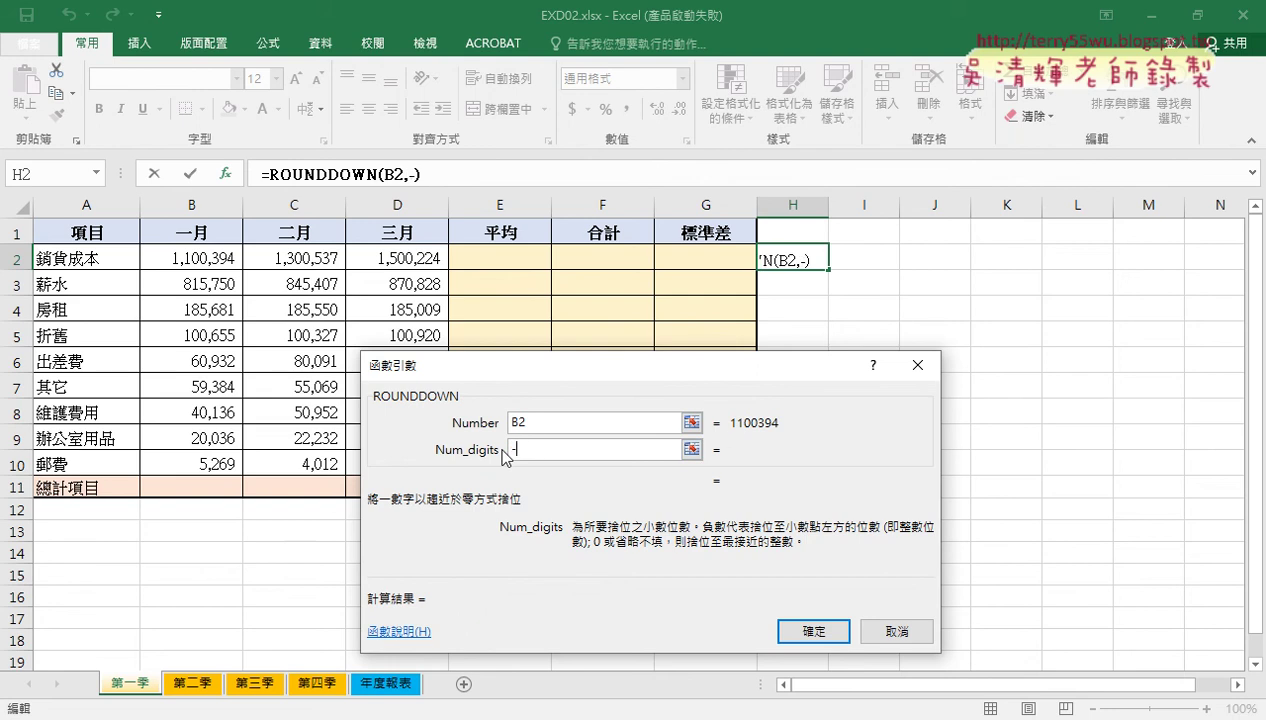
text(1)
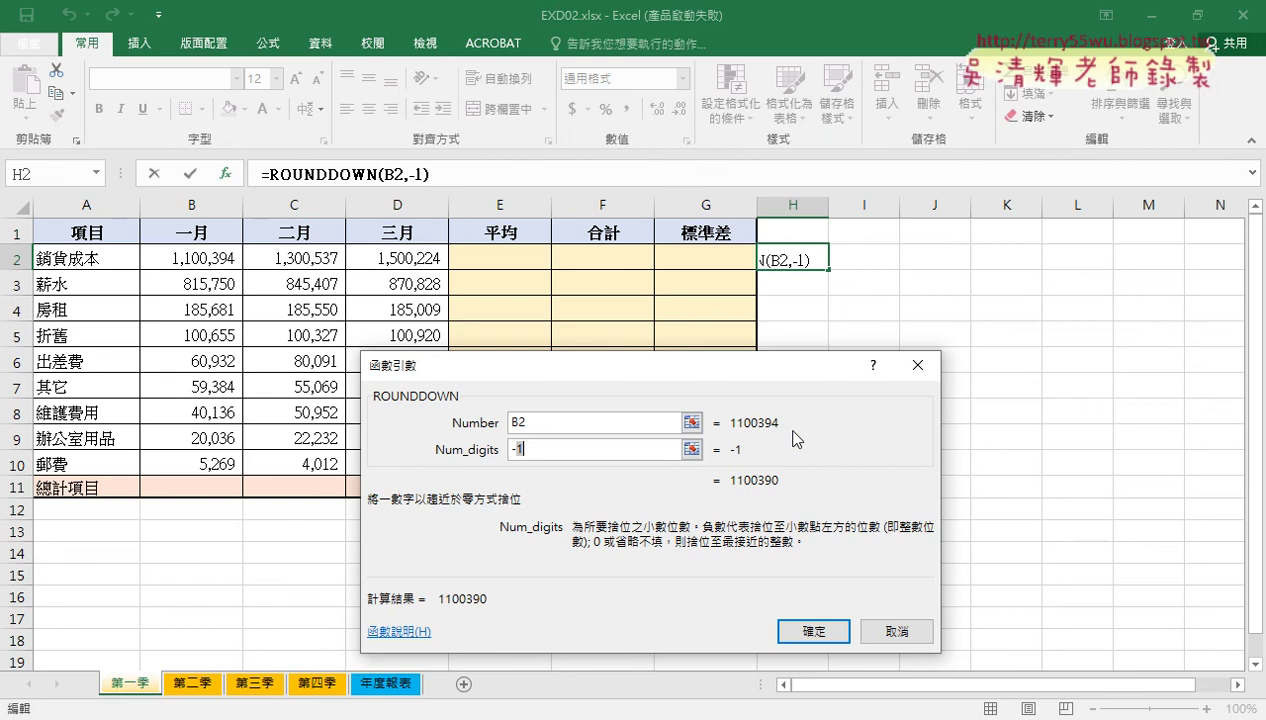
text(3)
click(814, 632)
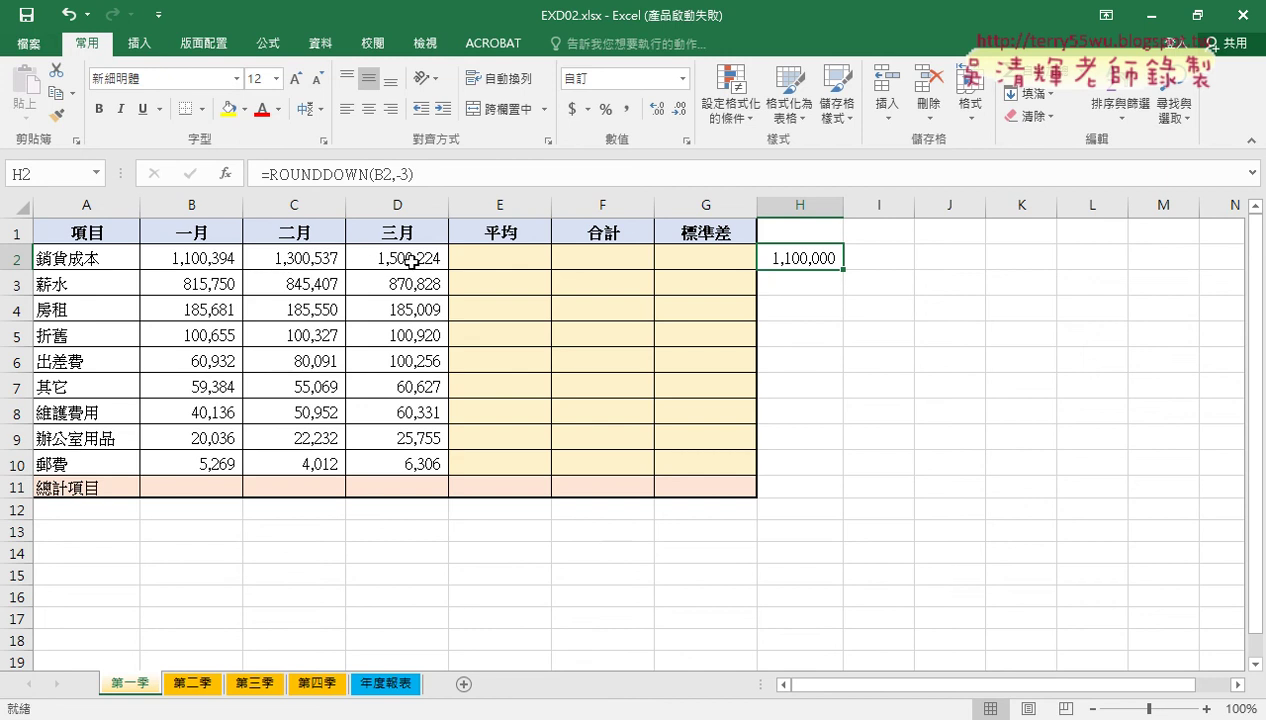
Copy the H2 rounding formula across to J2, widen columns I and J, and check the copies.
drag(846, 270, 979, 273)
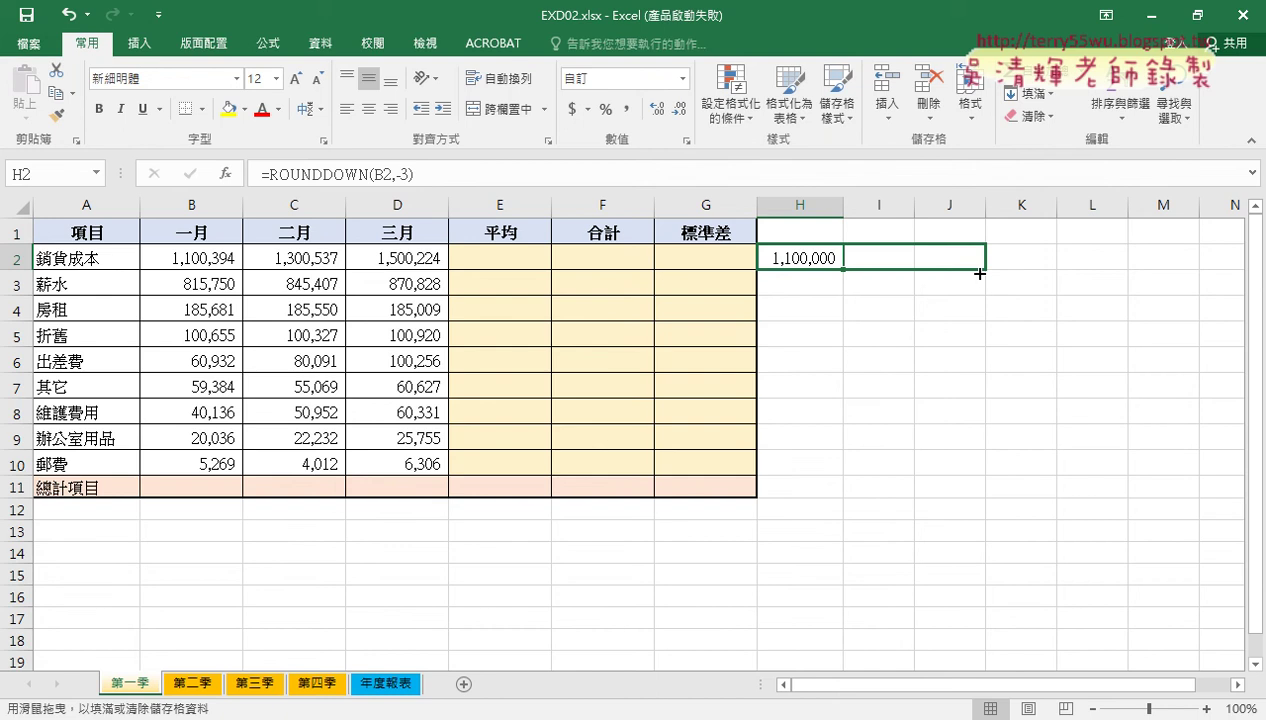
drag(979, 273, 840, 265)
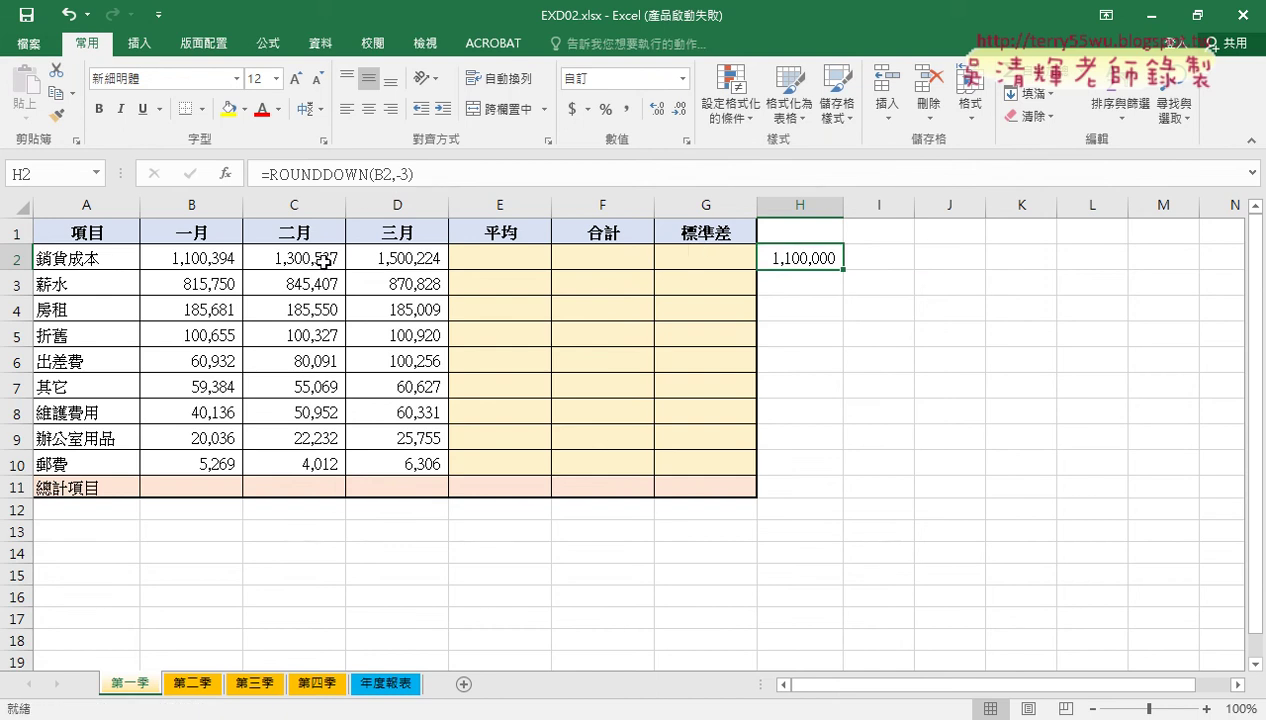
drag(844, 269, 989, 277)
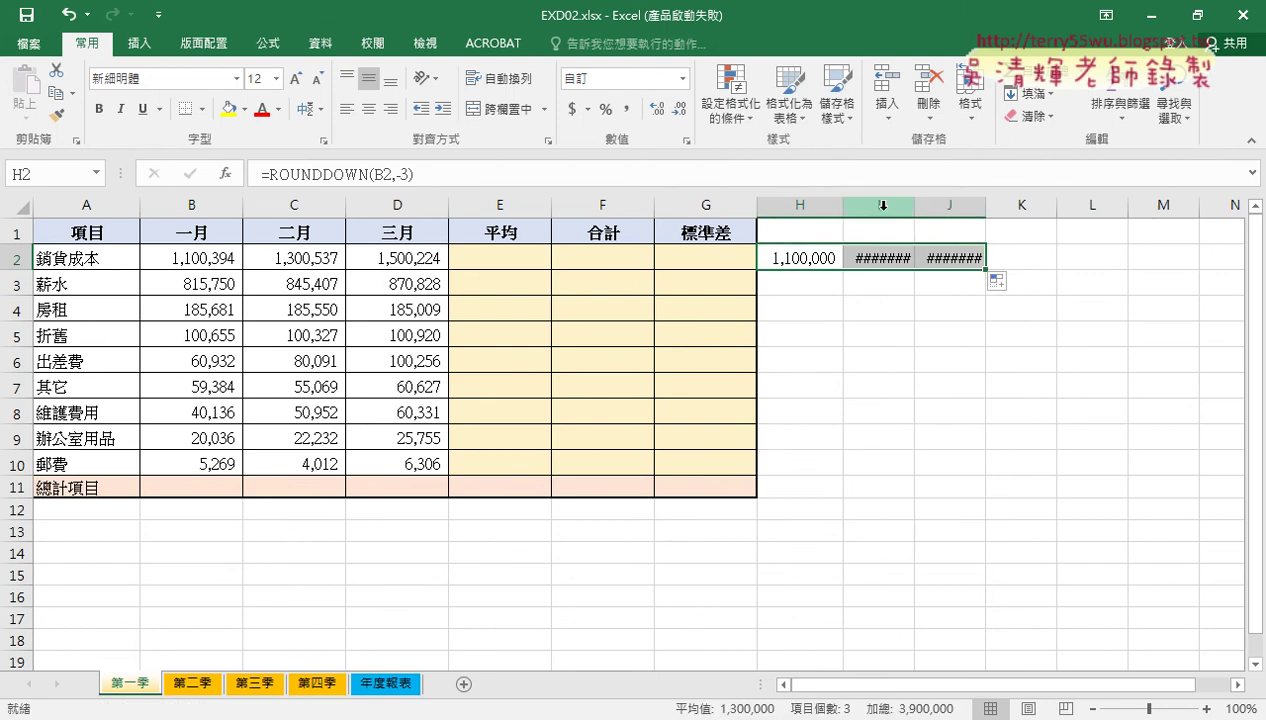
drag(883, 205, 950, 205)
double_click(914, 205)
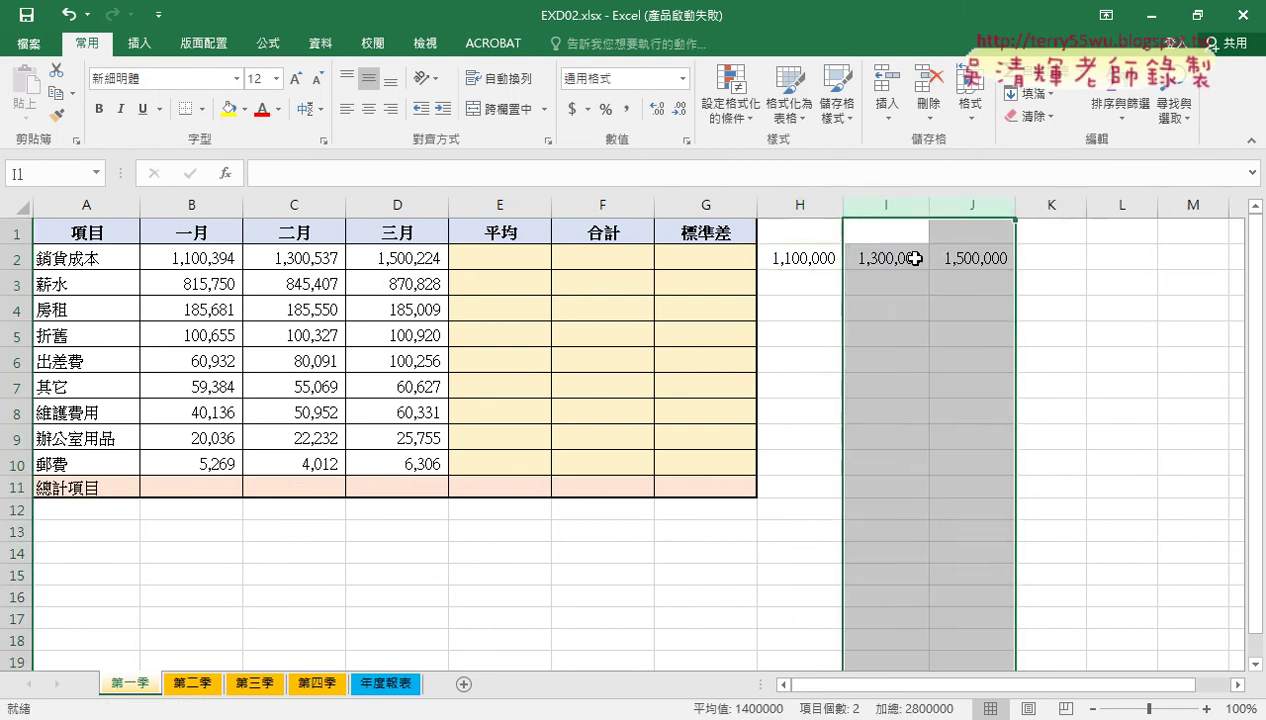
click(878, 258)
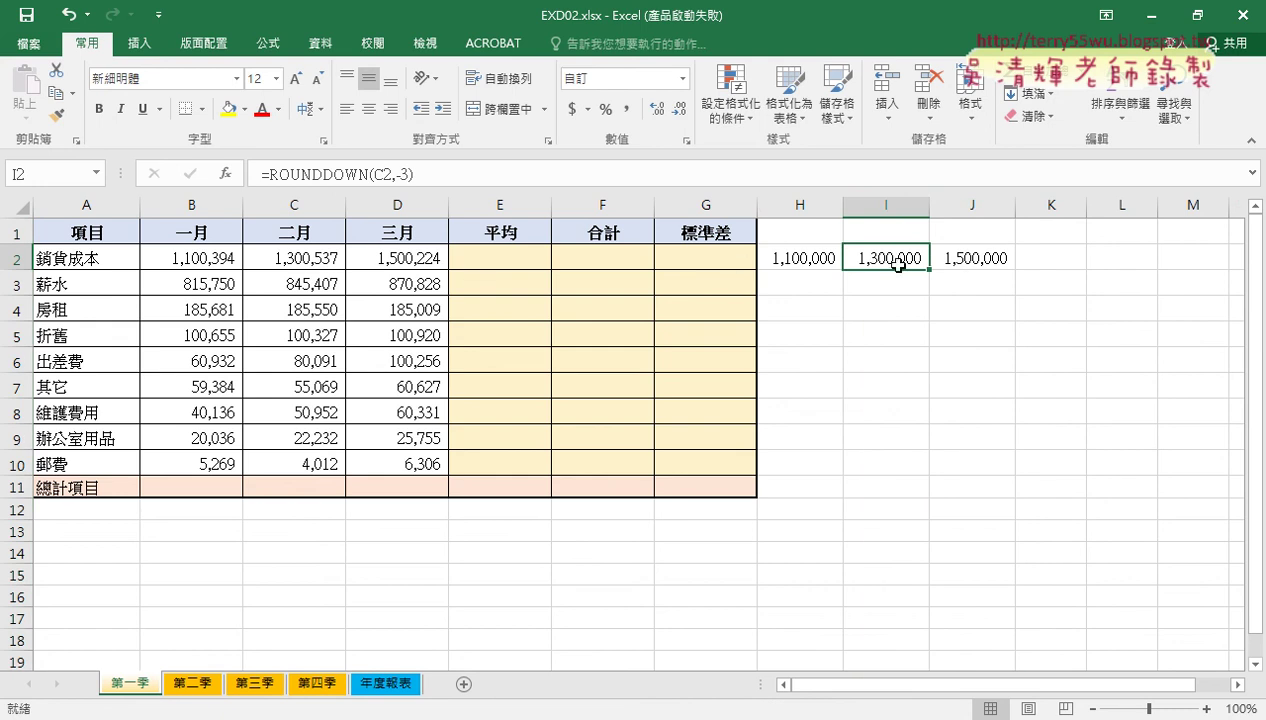
click(973, 260)
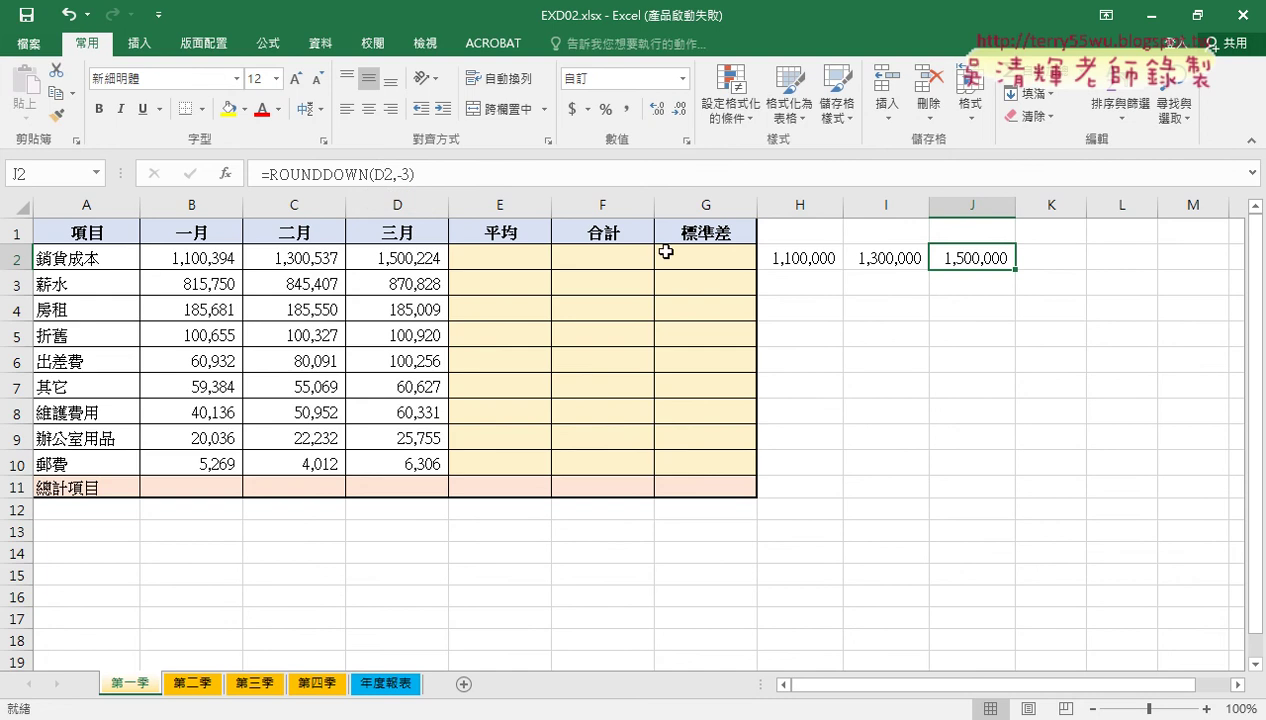
click(790, 257)
Try locking B2's column, then restore the relative formula and fill it through H2:J10.
click(374, 175)
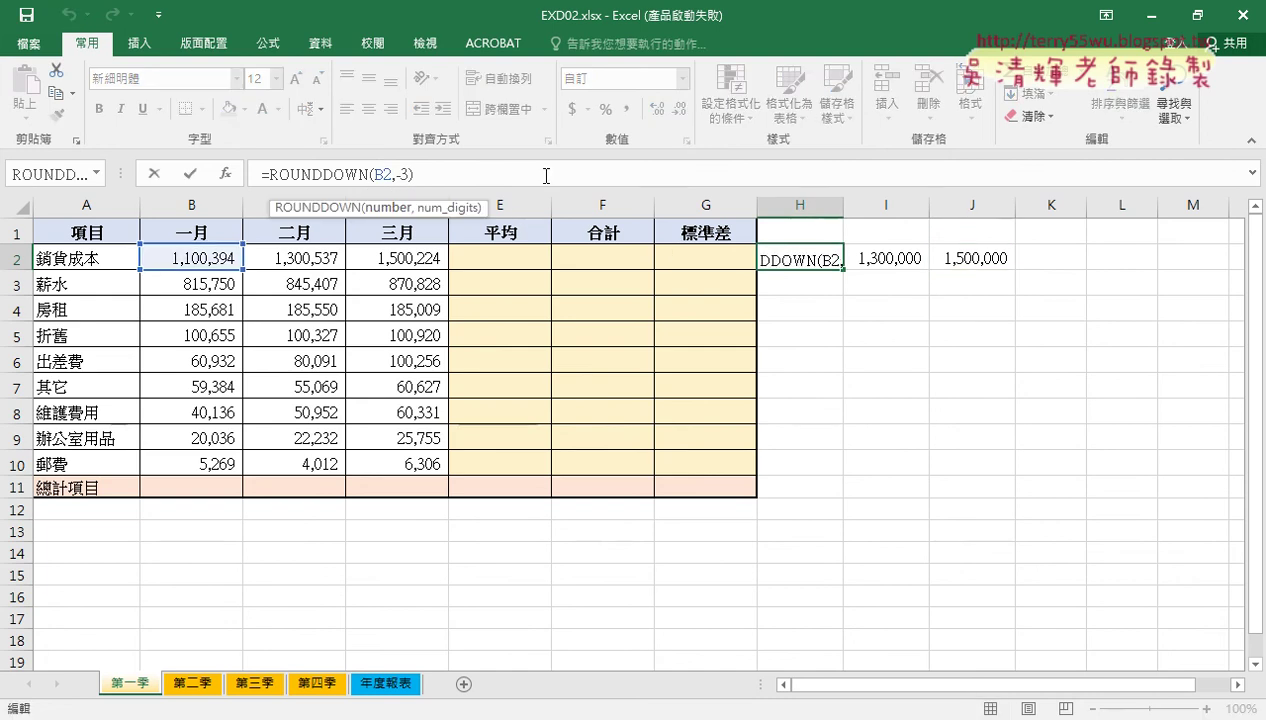
text($)
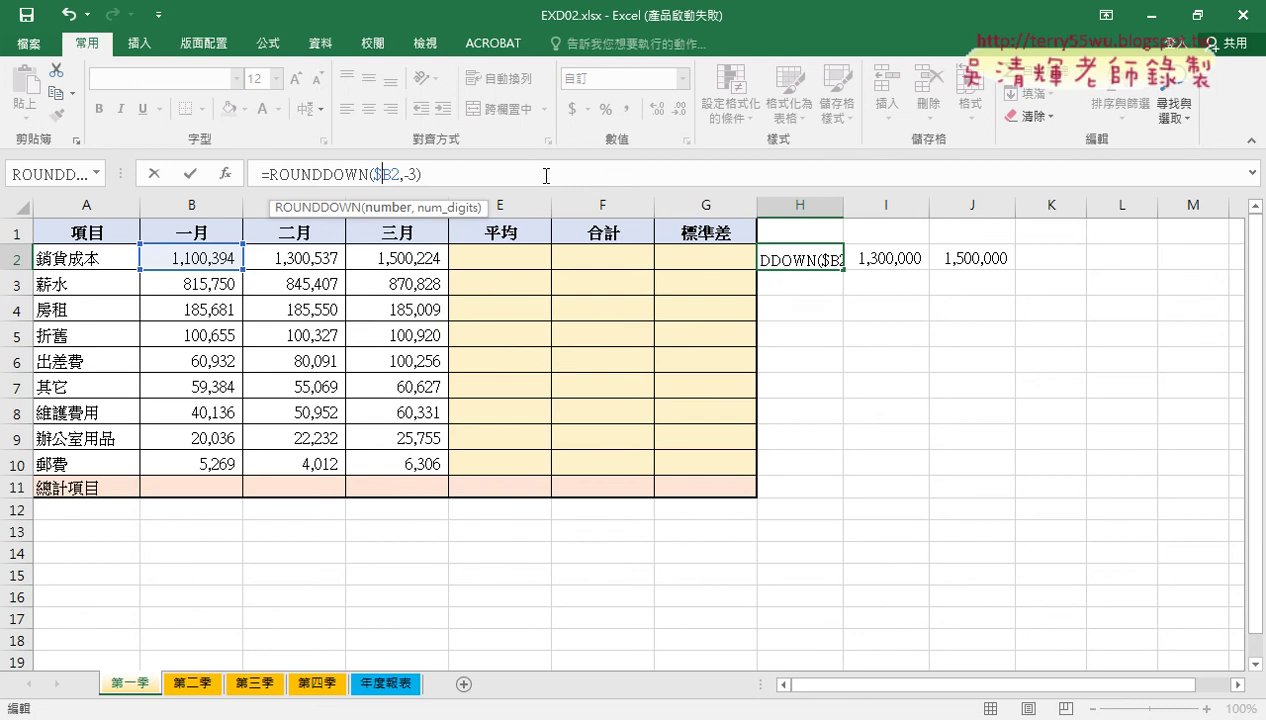
key(ctrl+Return)
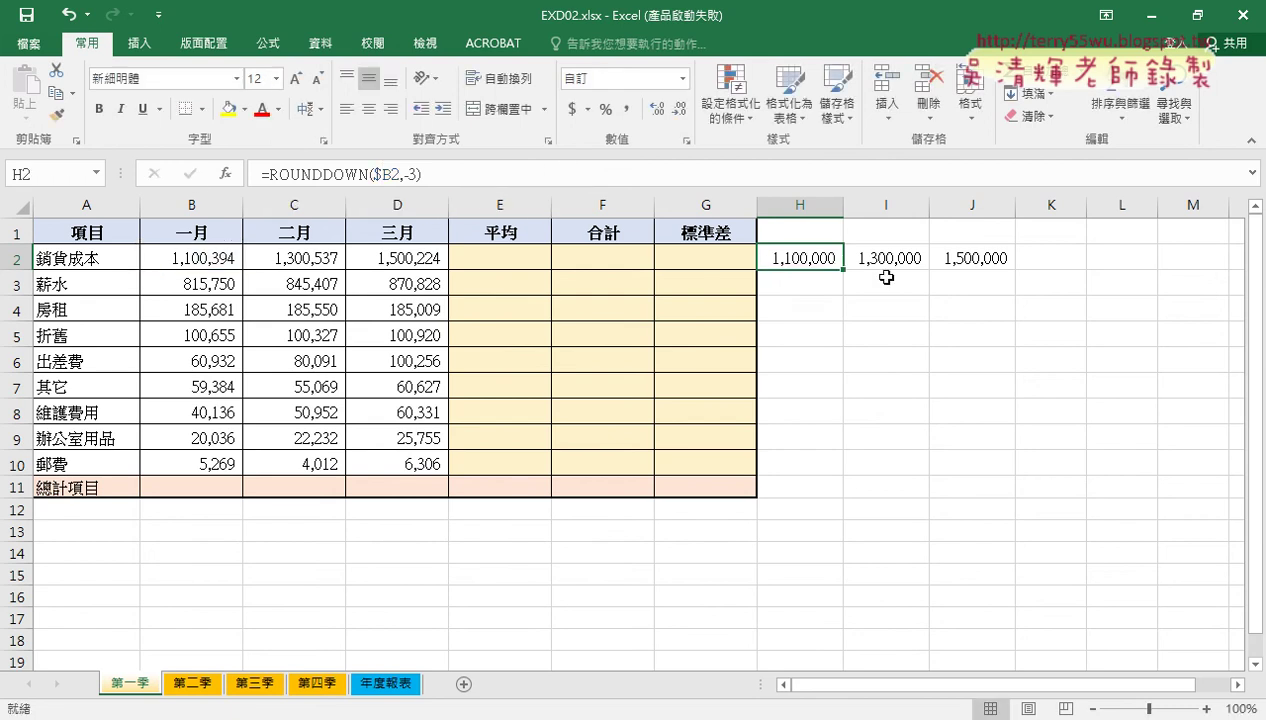
drag(844, 270, 1010, 272)
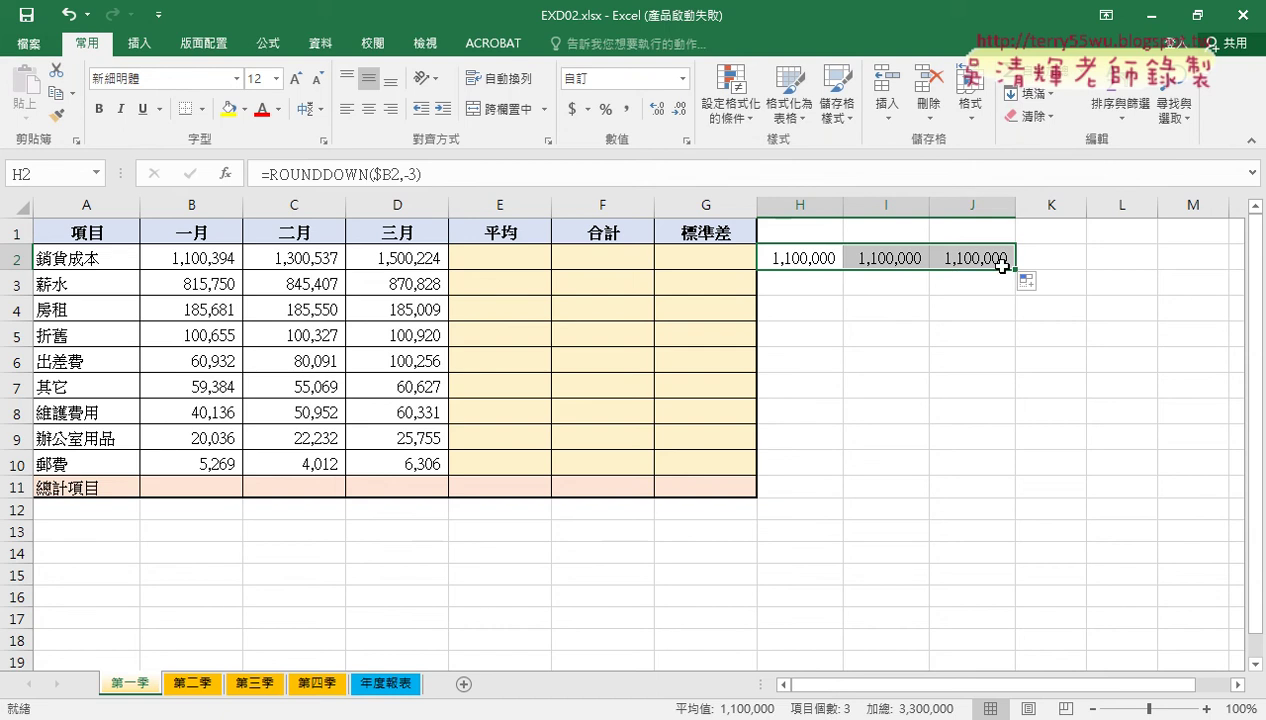
click(805, 257)
click(378, 174)
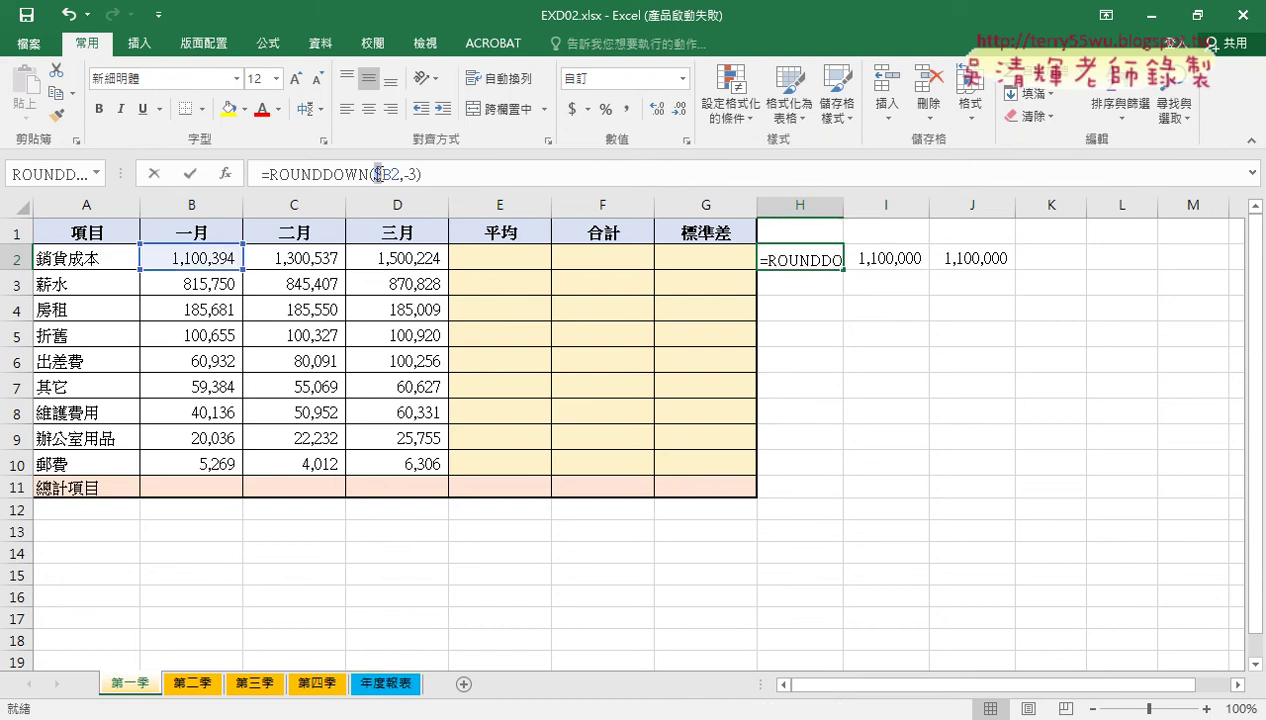
key(BackSpace)
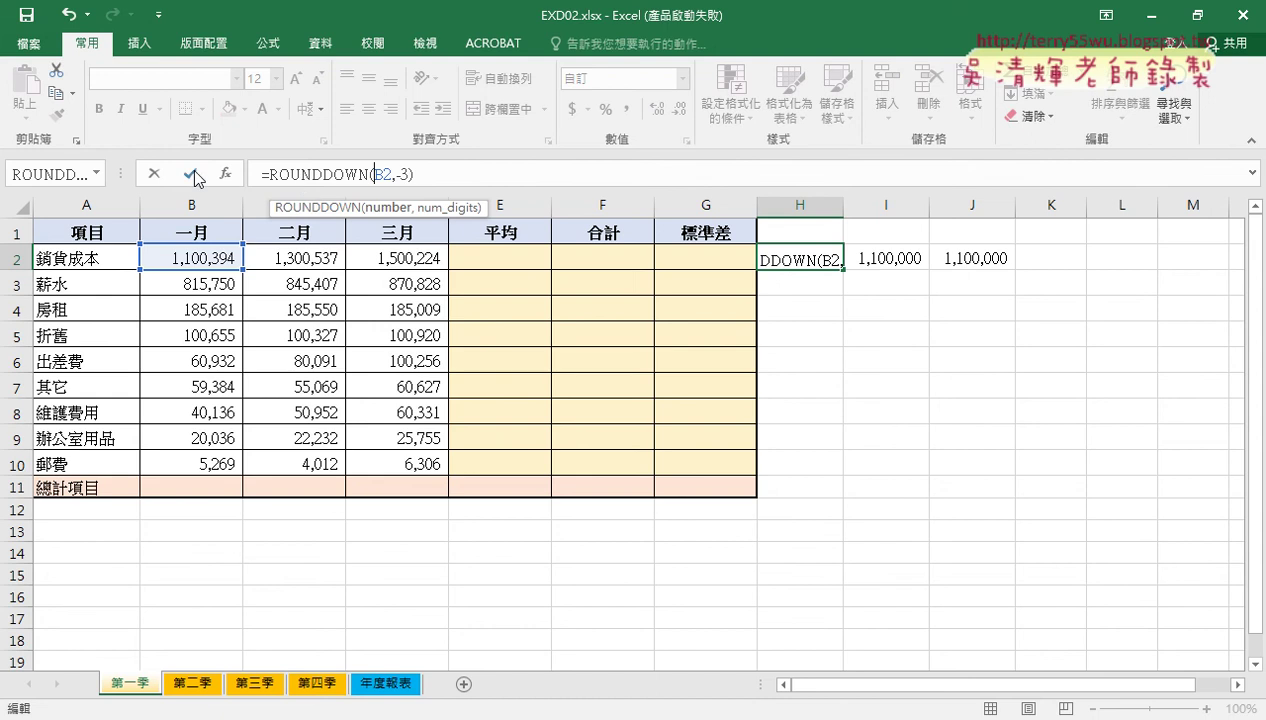
click(190, 175)
mouse_move(844, 270)
mouse_down()
mouse_move(1000, 273)
mouse_move(1024, 478)
mouse_up()
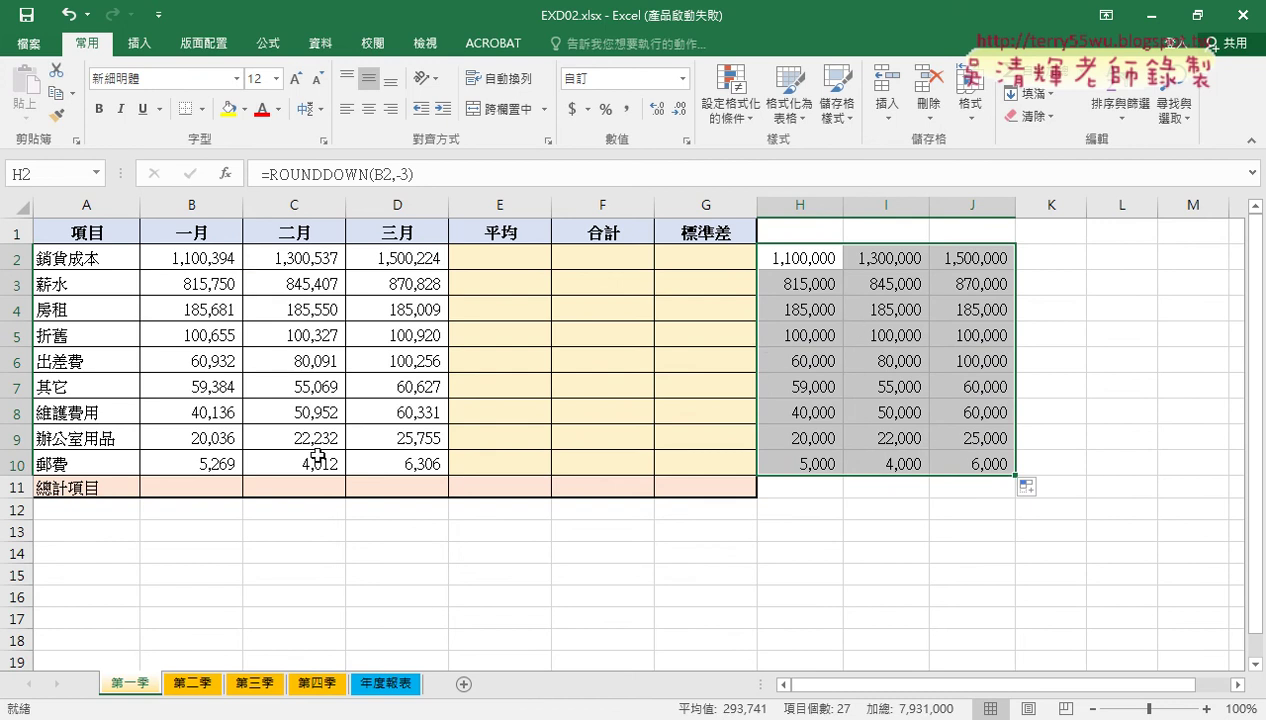
Copy the rounded H2:J10 block and bring up the paste choices at B2.
right_click(855, 303)
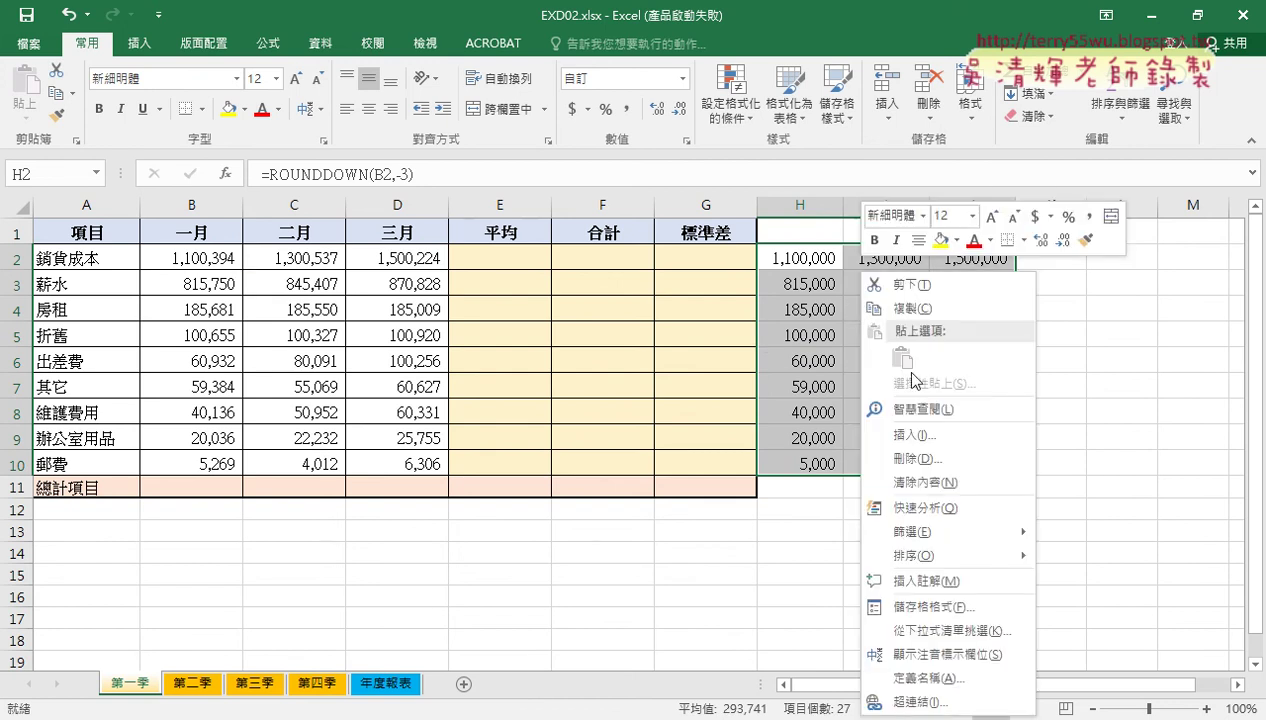
click(910, 308)
click(190, 258)
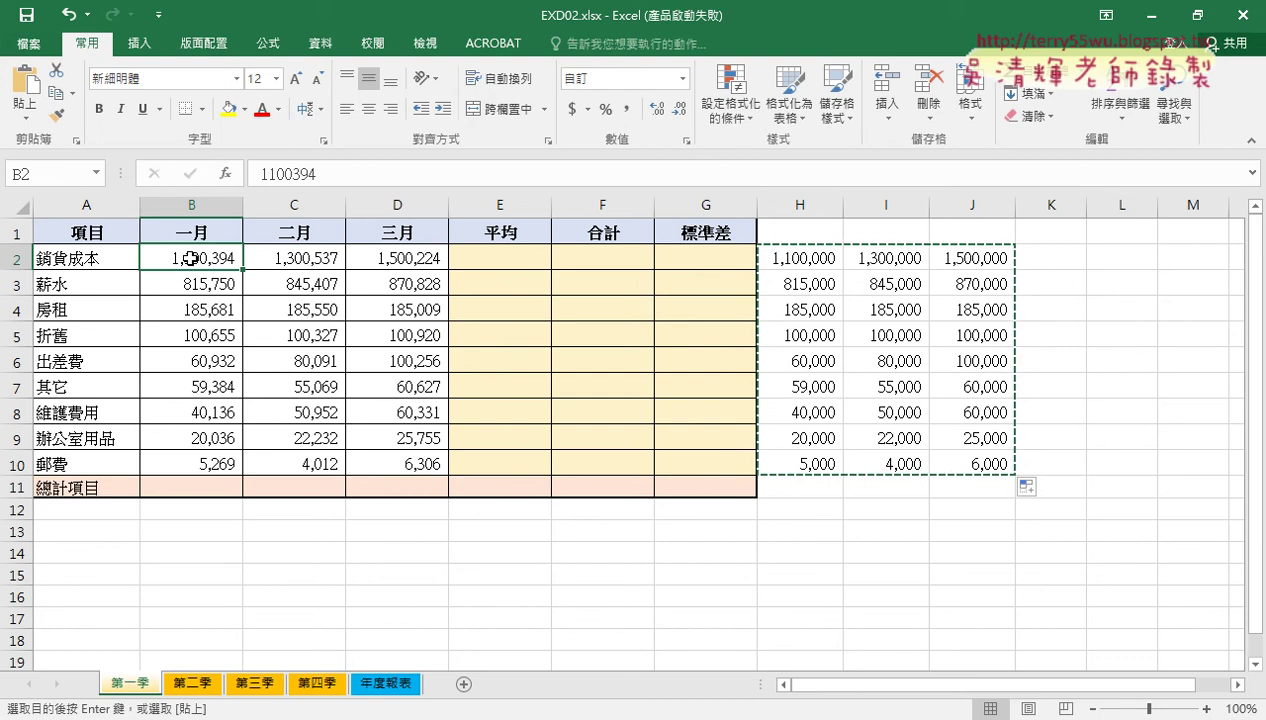
right_click(190, 258)
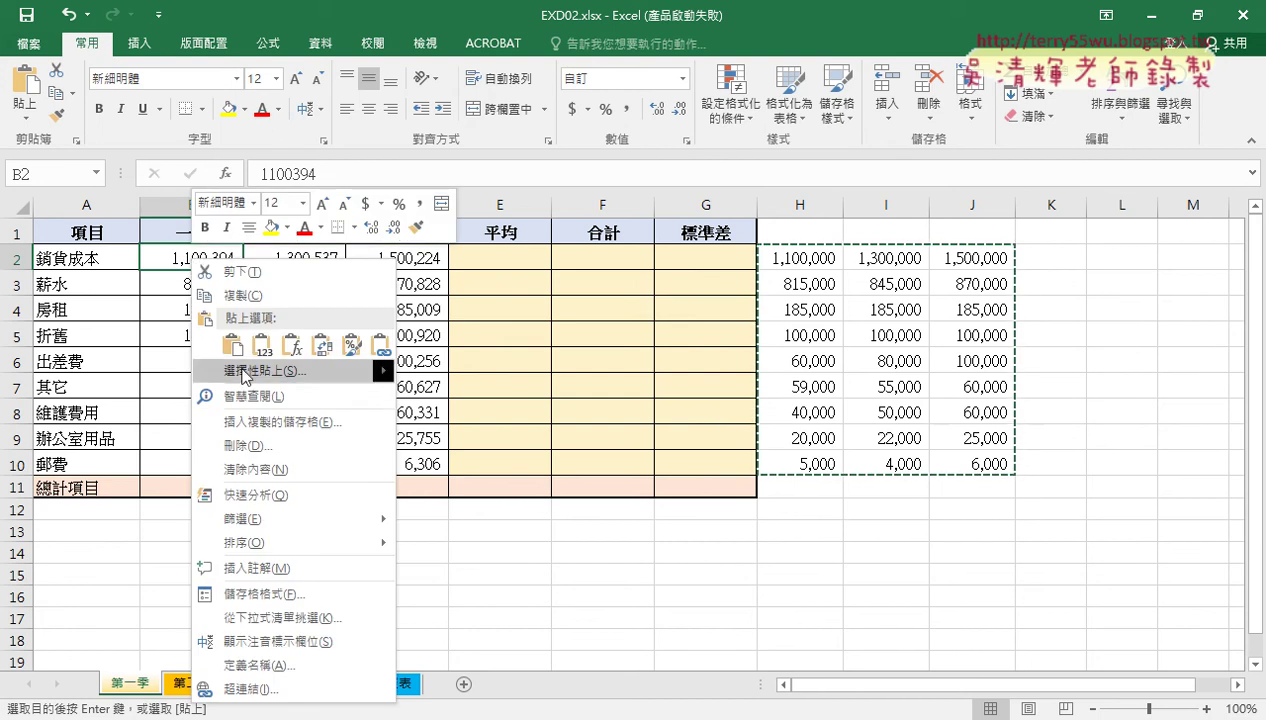
click(281, 370)
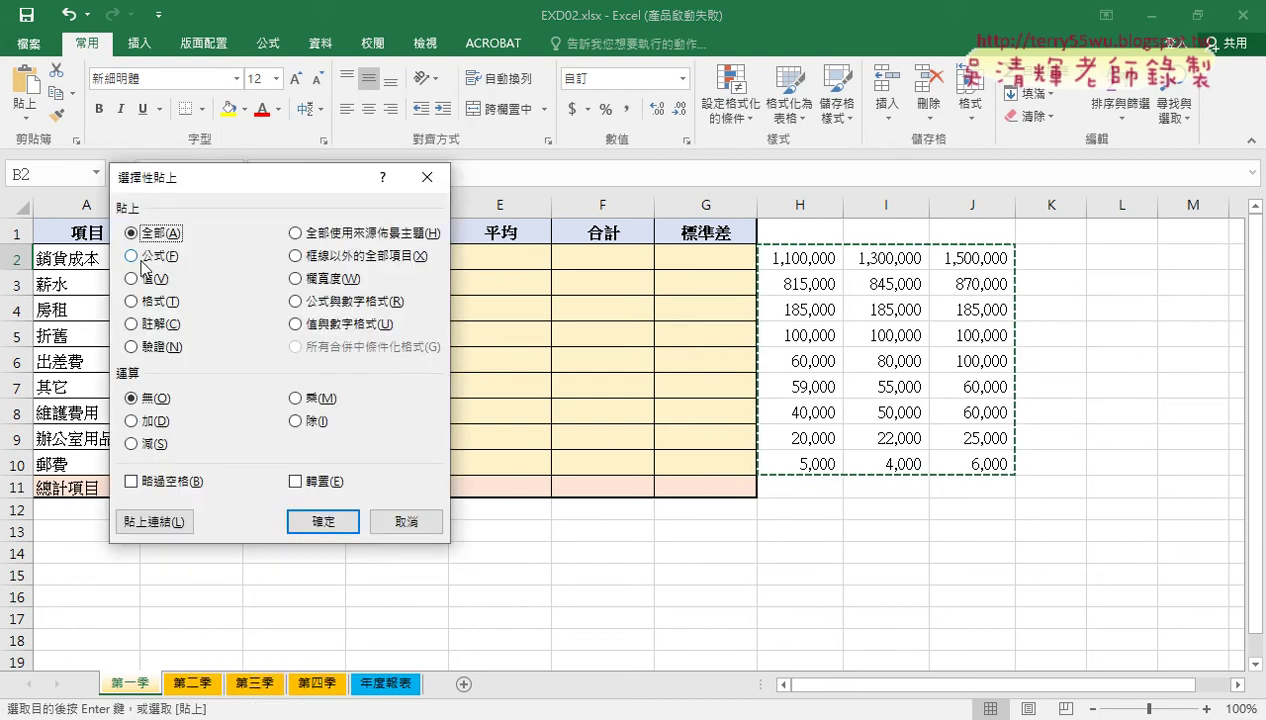
click(143, 279)
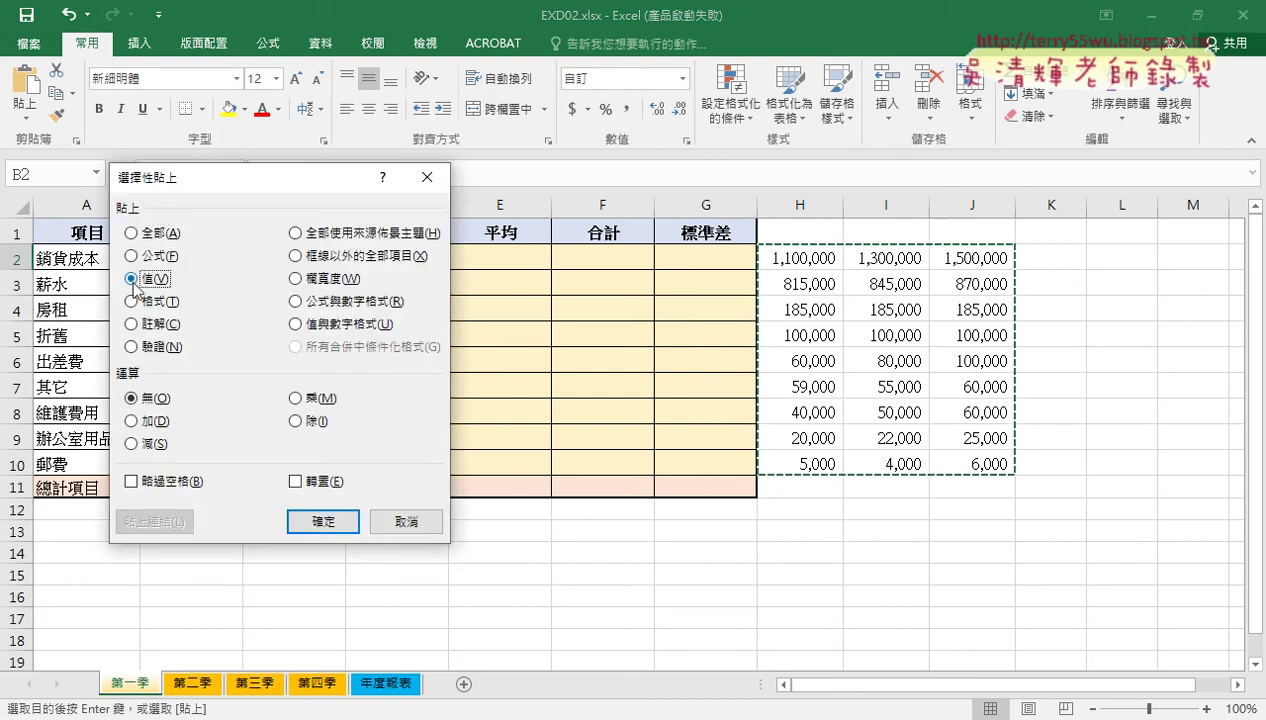
click(327, 528)
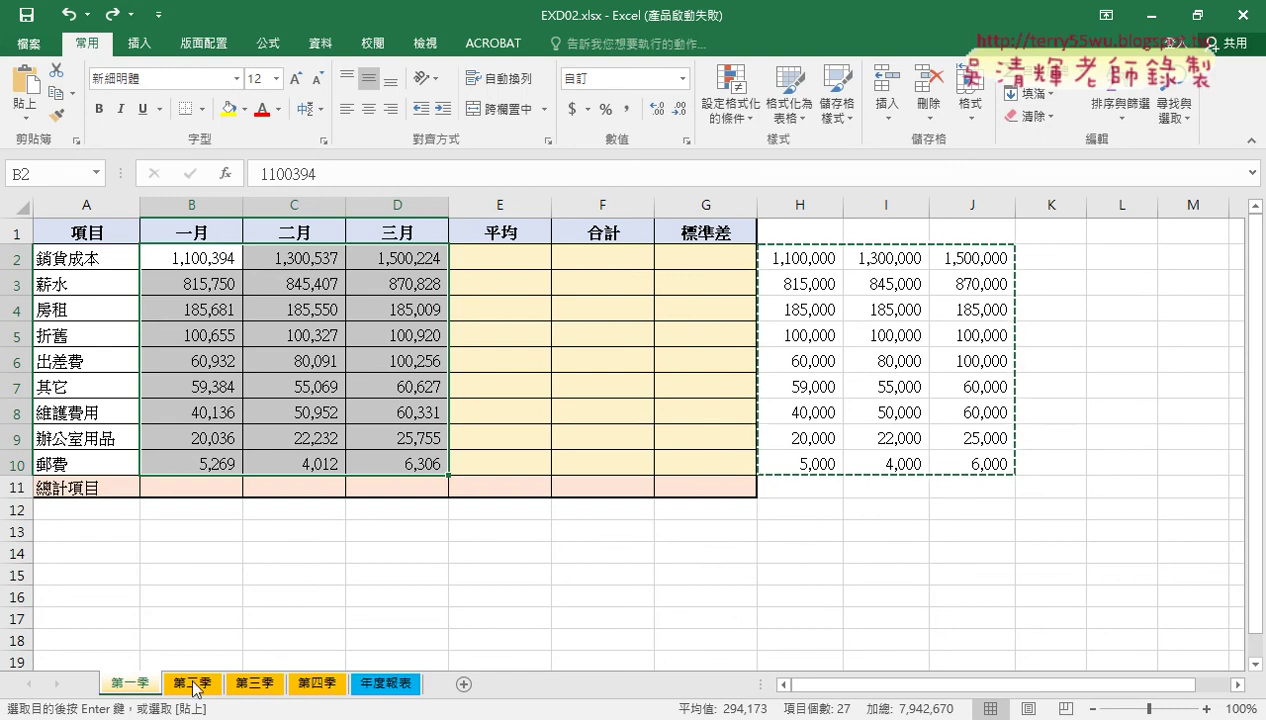
Step through the sheets, then group 第一季 through 第四季 together.
key(ctrl+Page_Down)
key(ctrl+Page_Down)
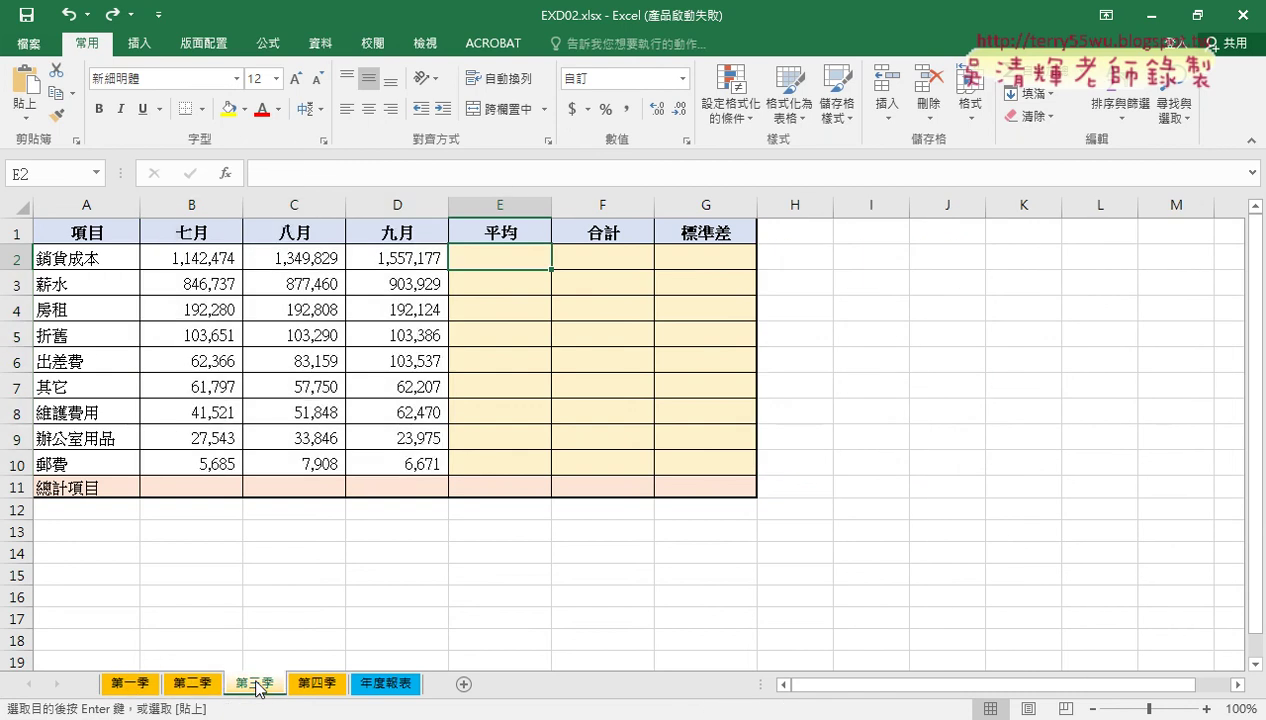
key(ctrl+Page_Down)
click(136, 687)
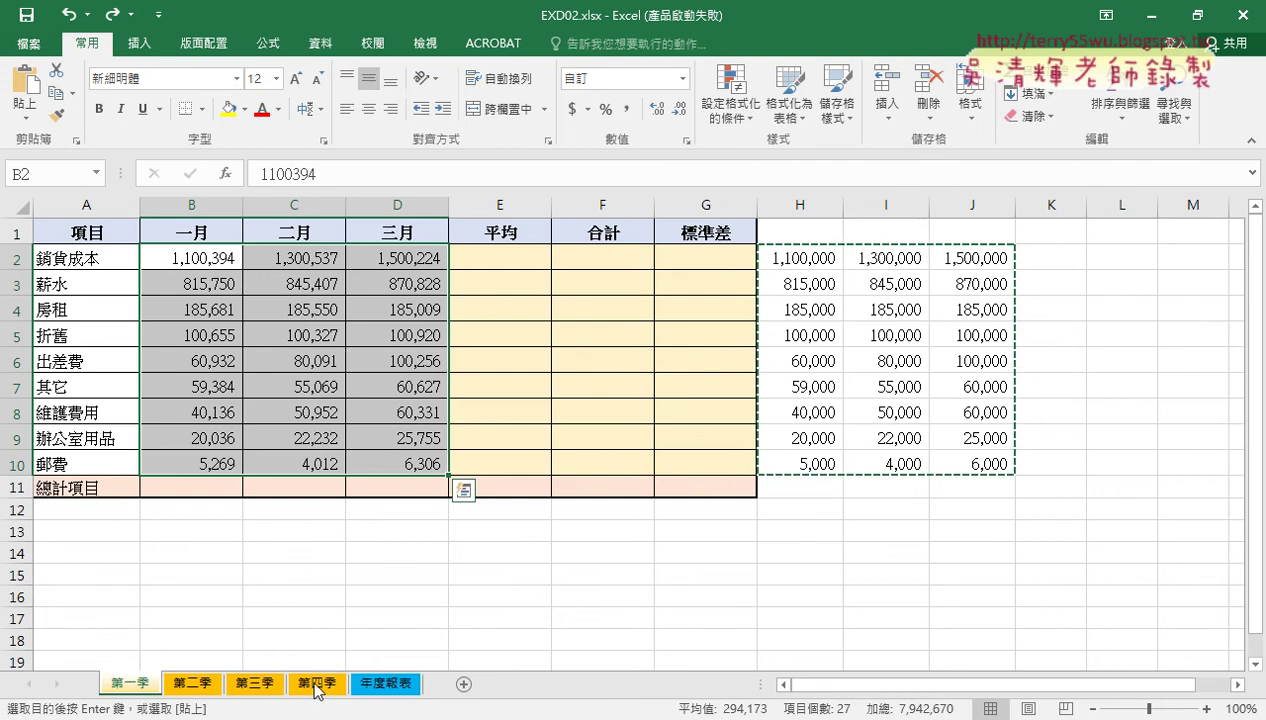
shift+click(316, 687)
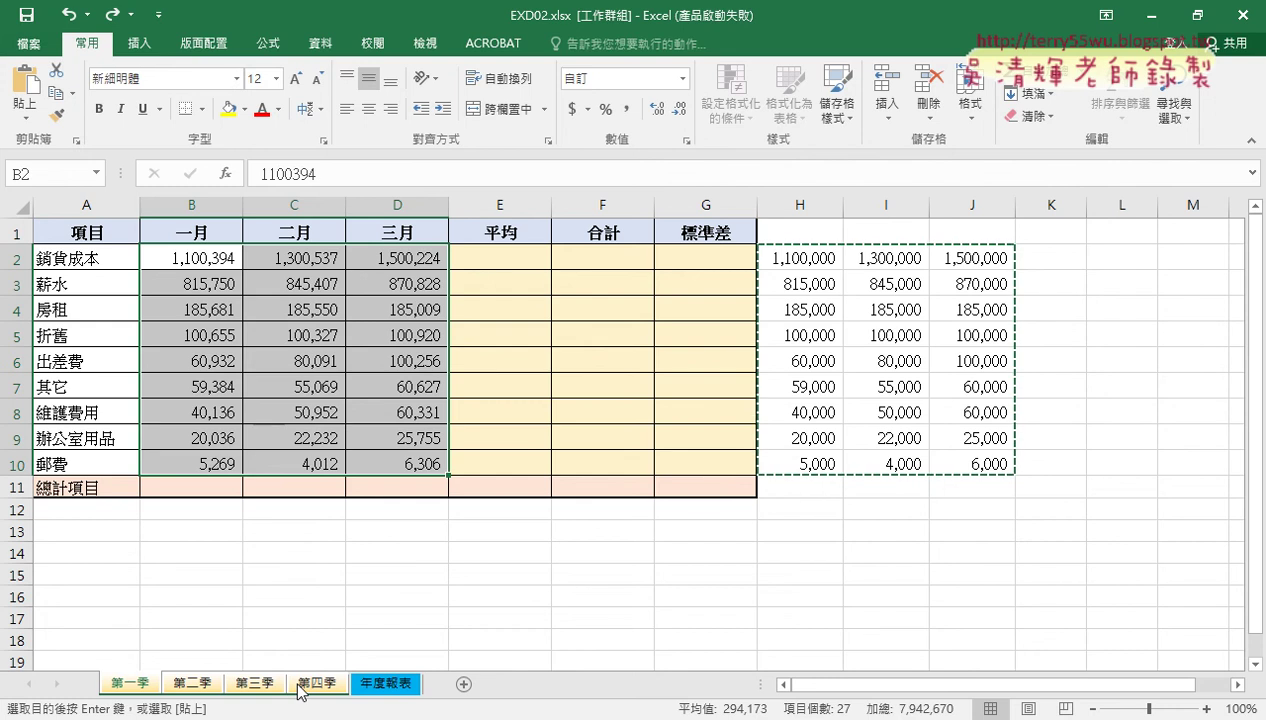
Re-enter =ROUNDDOWN(B2,-3) in H2 on the grouped sheets and fill it through J10.
click(802, 262)
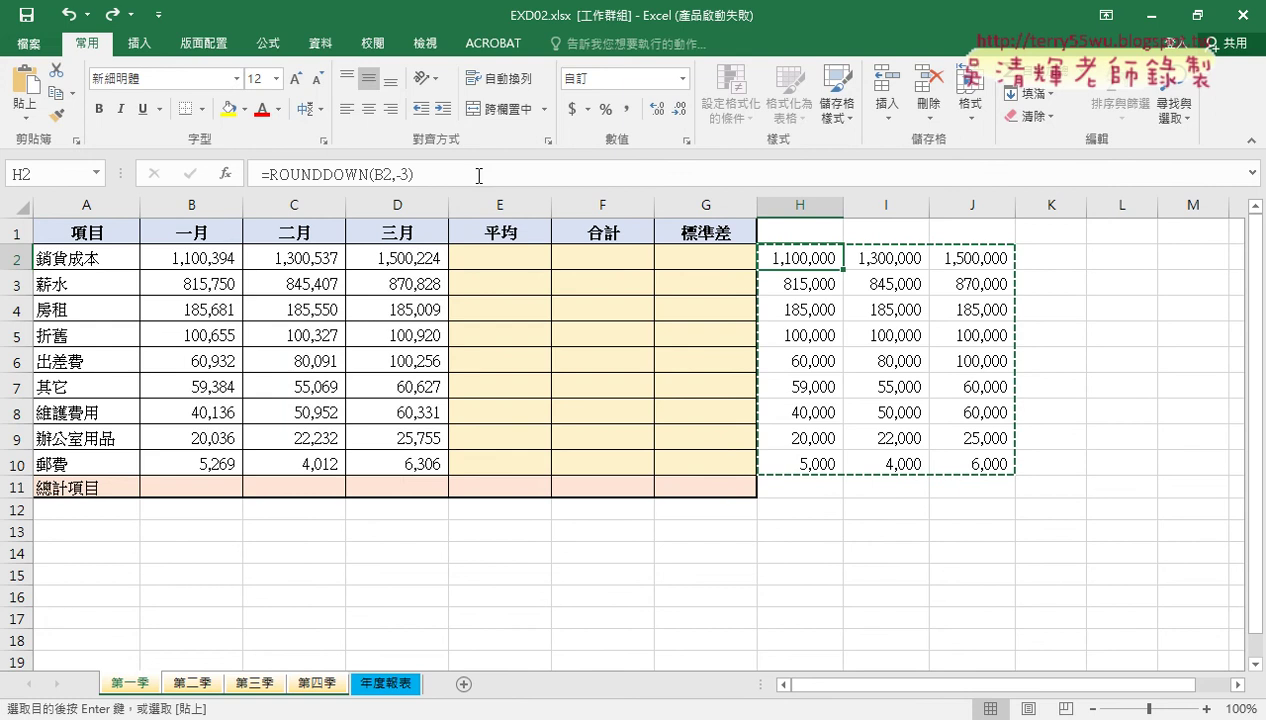
click(336, 175)
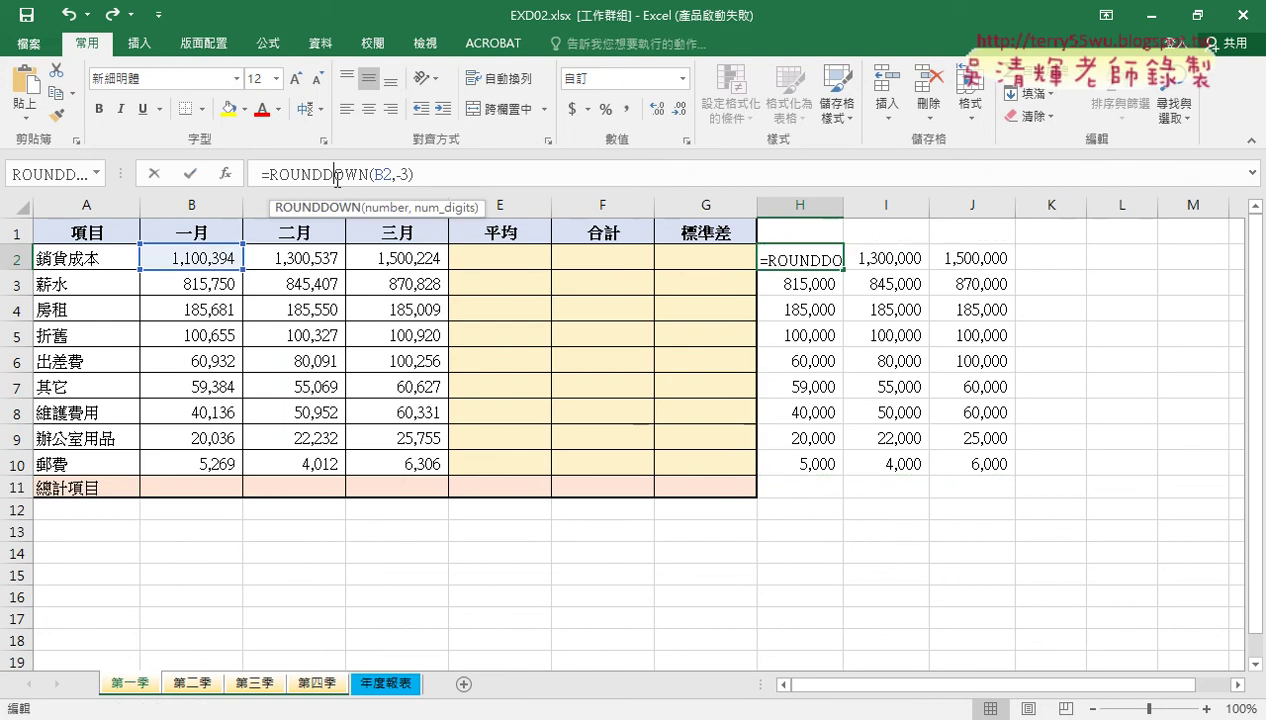
click(192, 174)
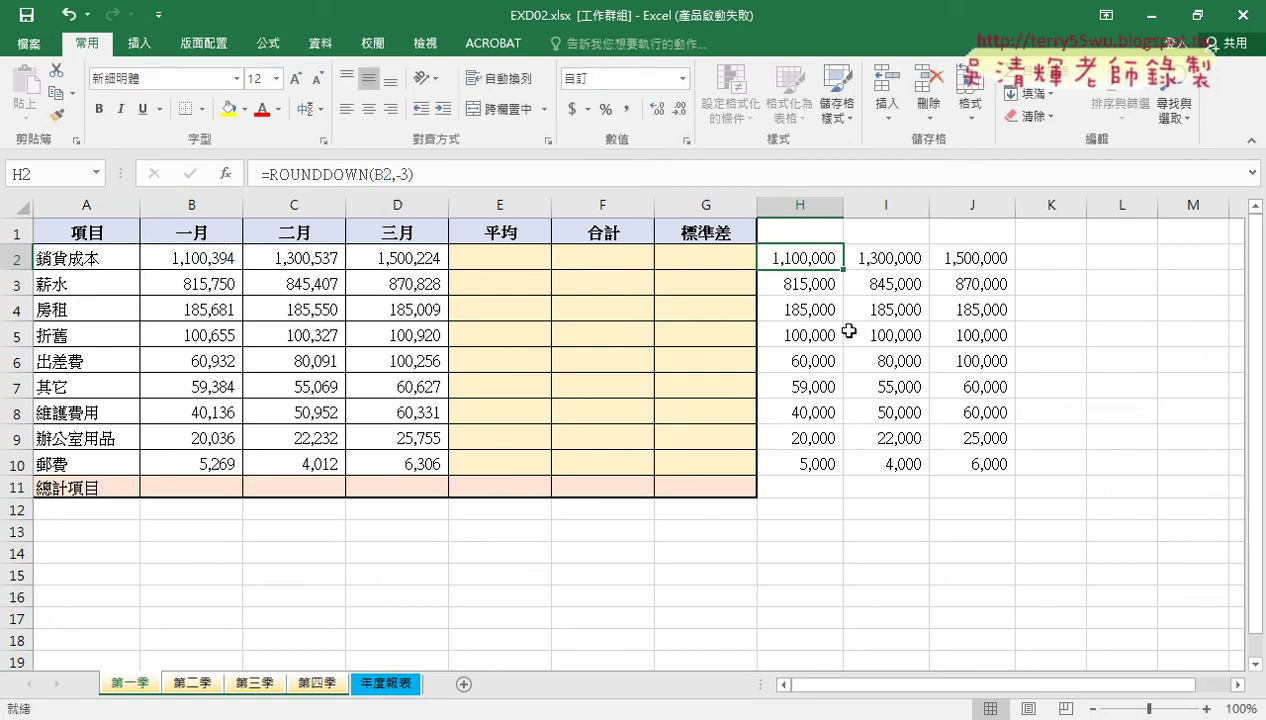
mouse_move(844, 270)
mouse_down()
mouse_move(1010, 266)
mouse_move(1029, 472)
mouse_up()
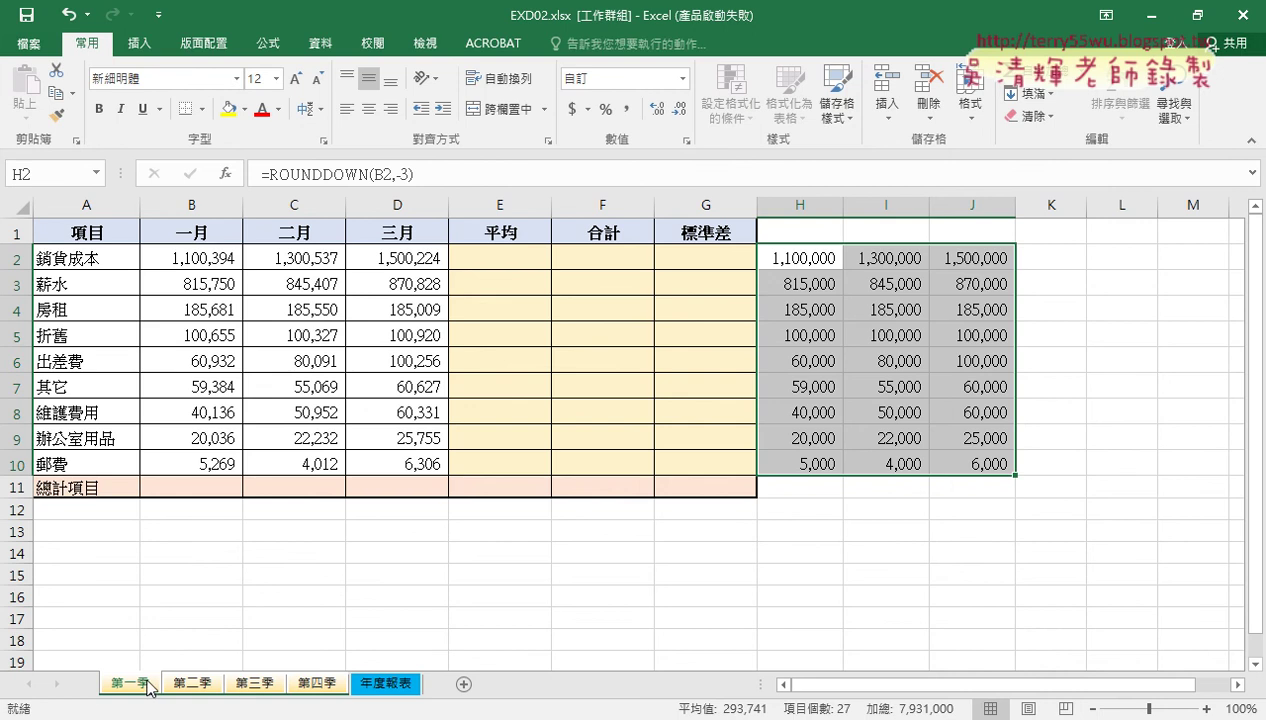
Take the grouped sheets' H2:J10 block, find Paste Special unavailable at B2, and dismiss the menu.
right_click(886, 300)
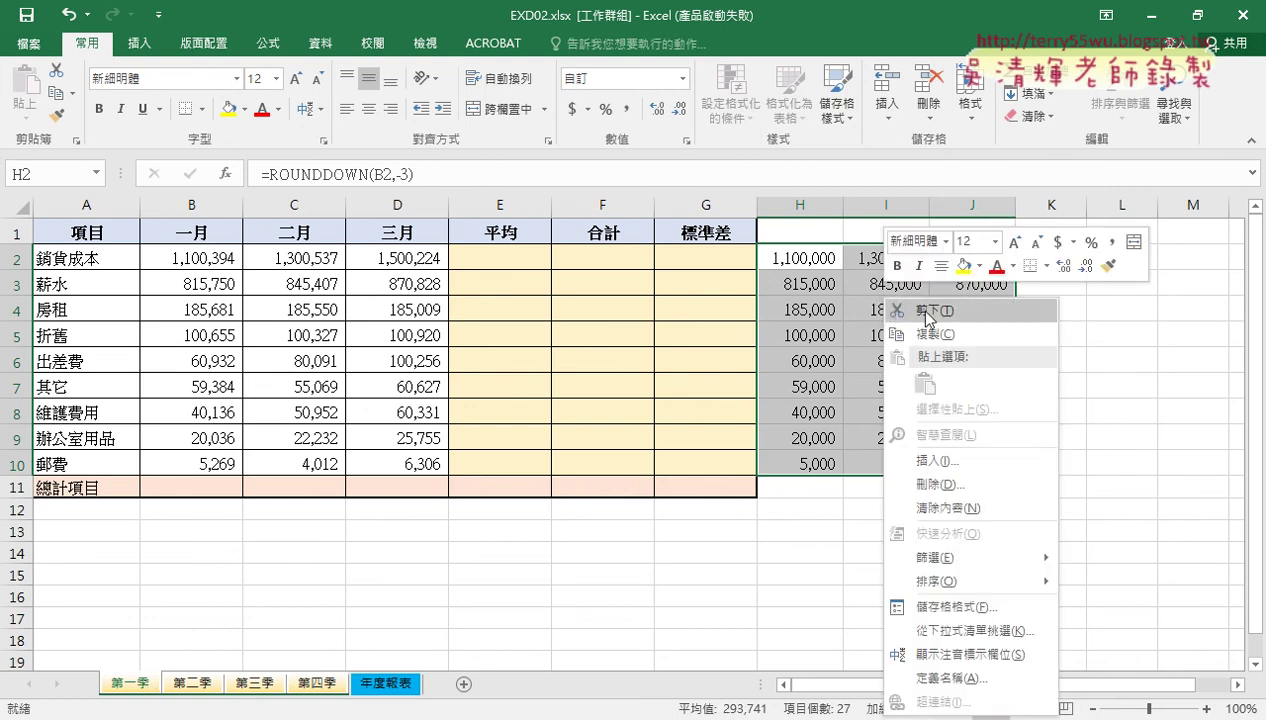
click(927, 316)
click(187, 262)
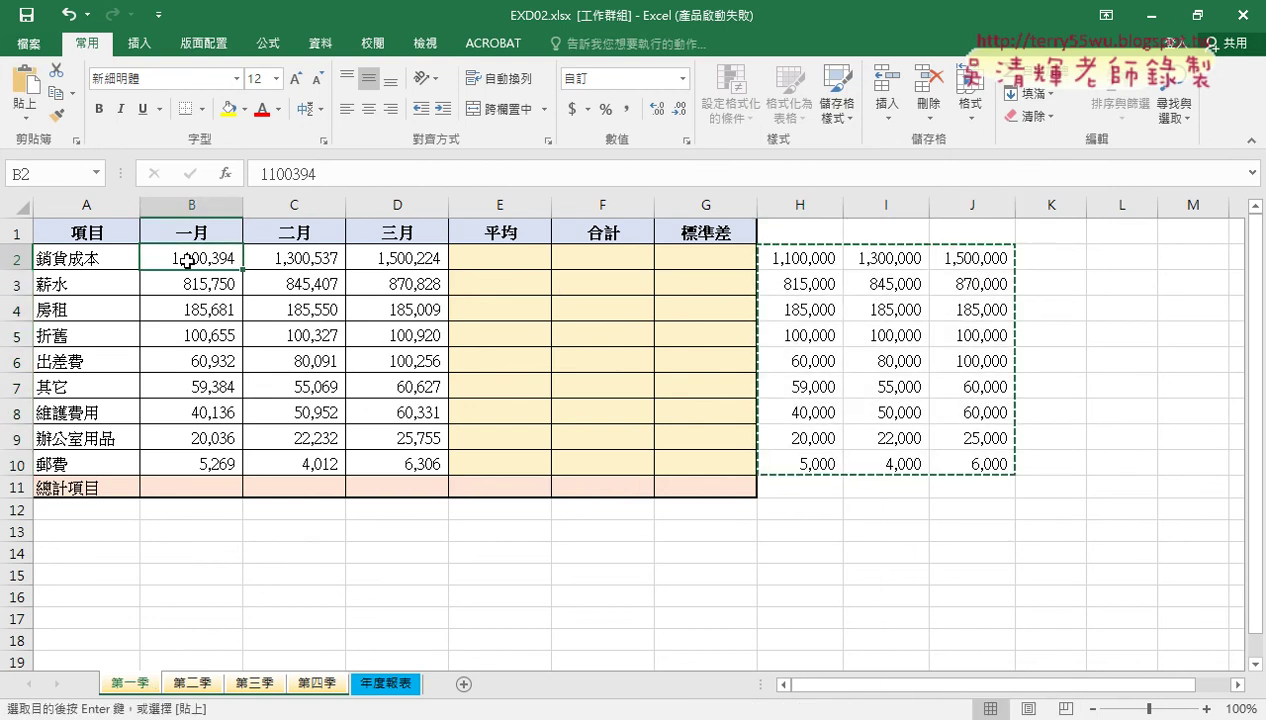
right_click(187, 262)
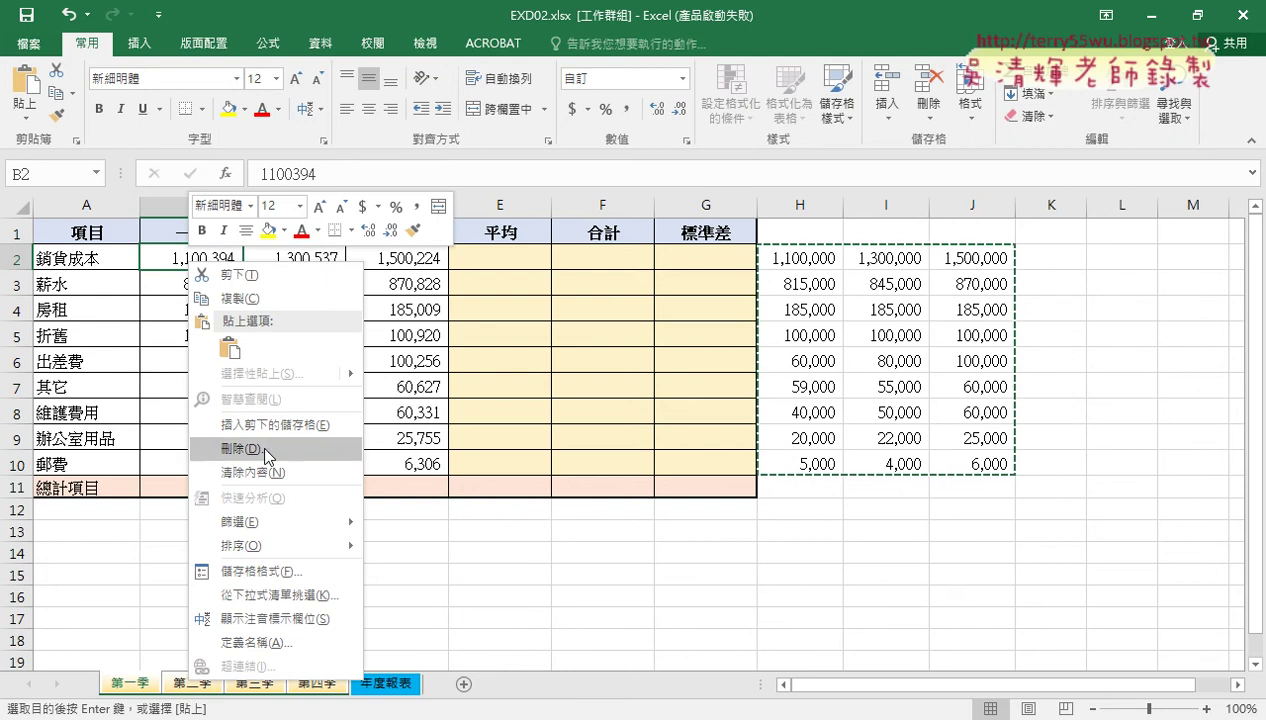
mouse_move(288, 377)
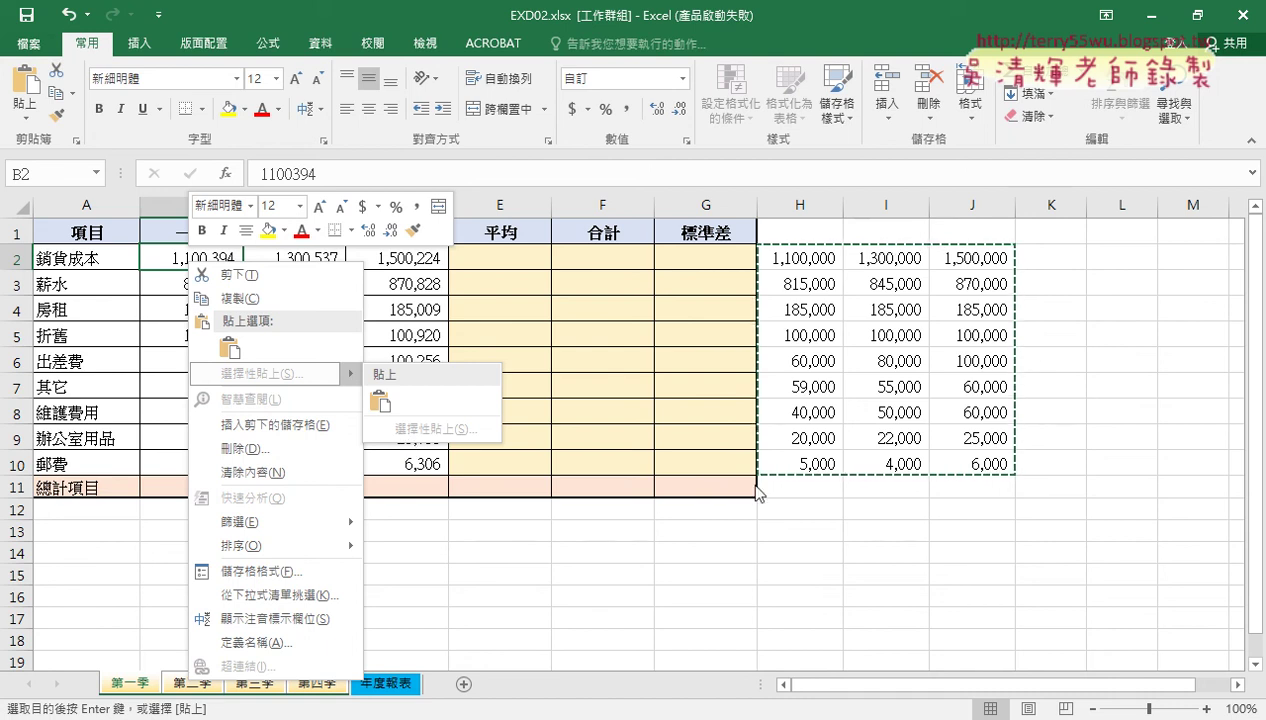
key(Escape)
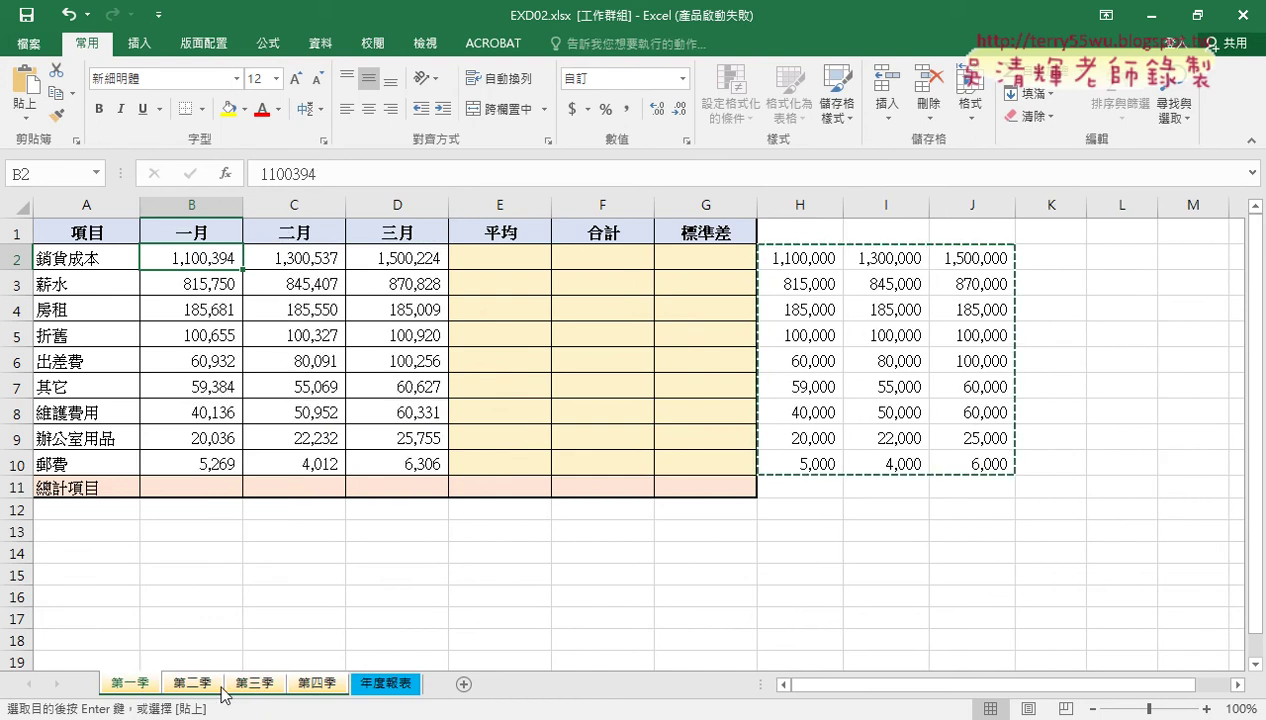
Ungroup the quarter sheets via 年度報表 and check each quarter, ending on 第二季.
click(390, 684)
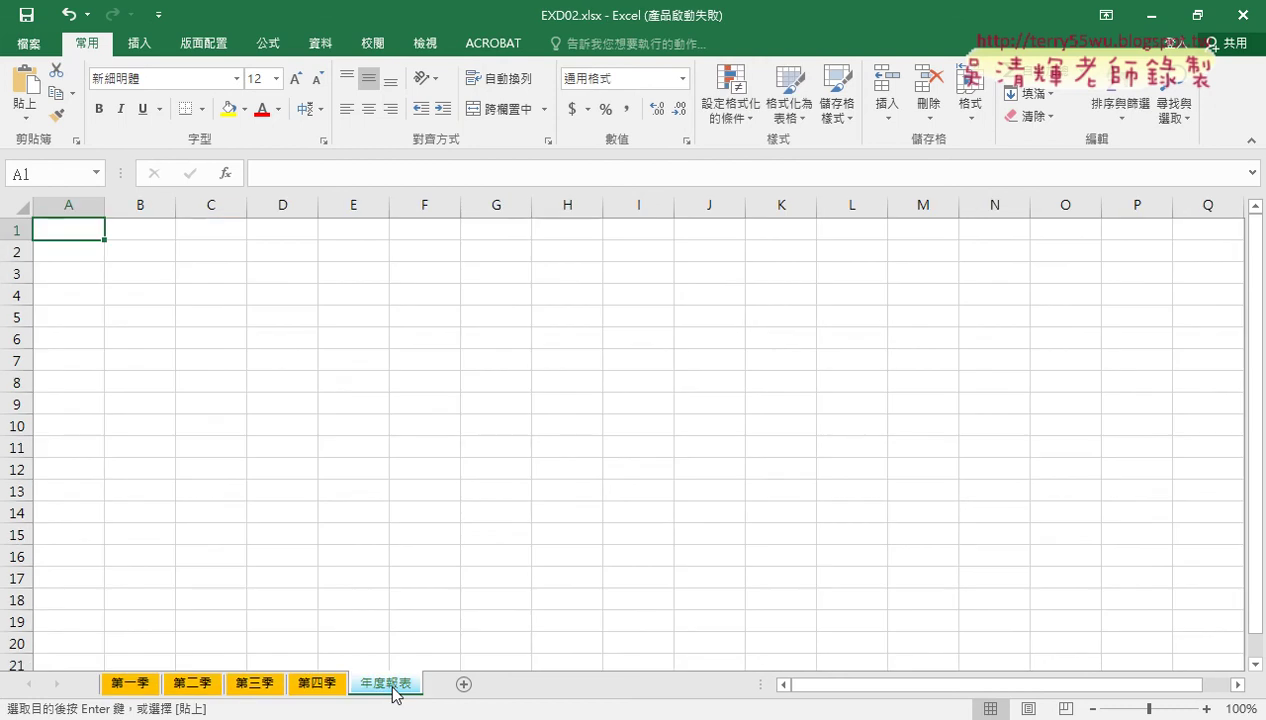
click(132, 686)
click(193, 686)
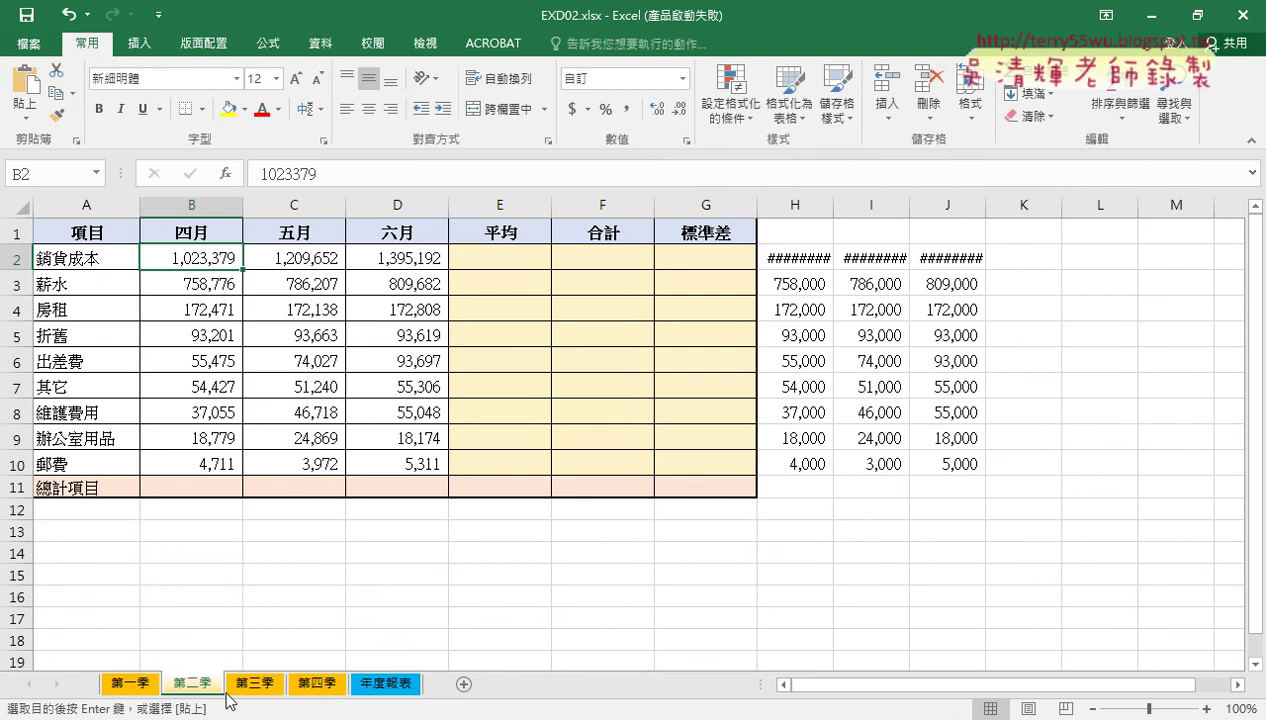
click(256, 686)
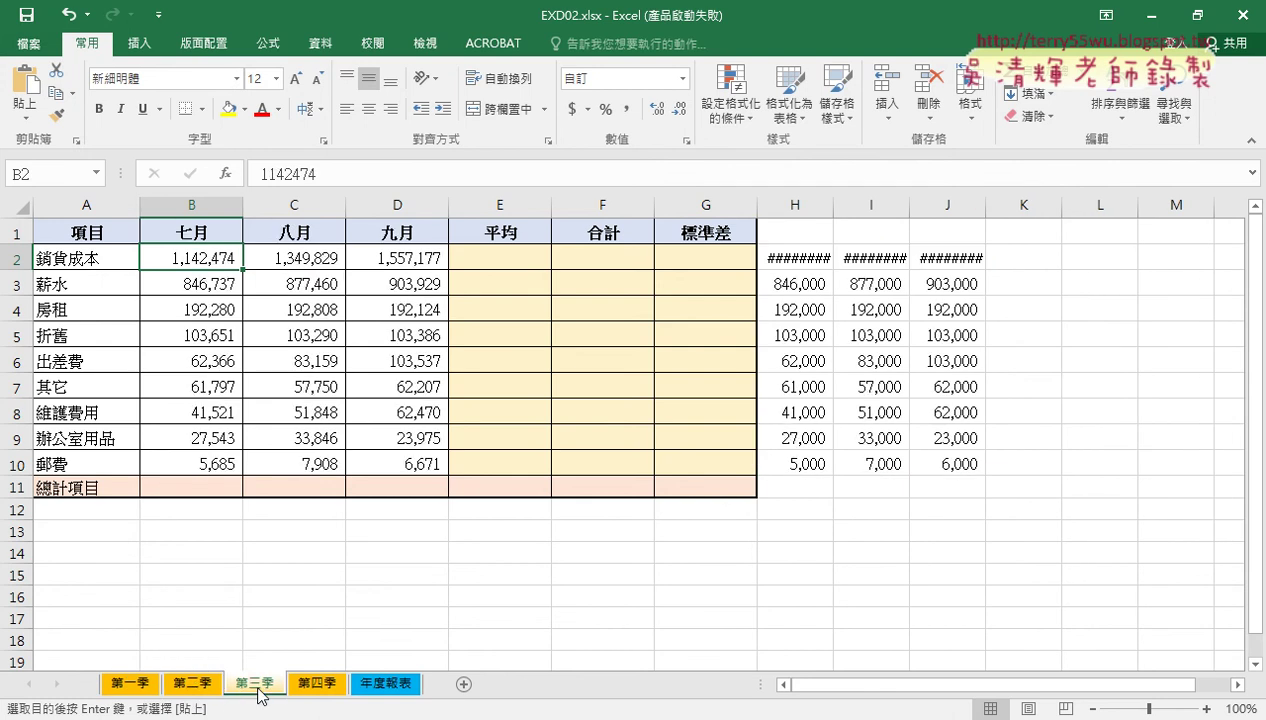
click(312, 690)
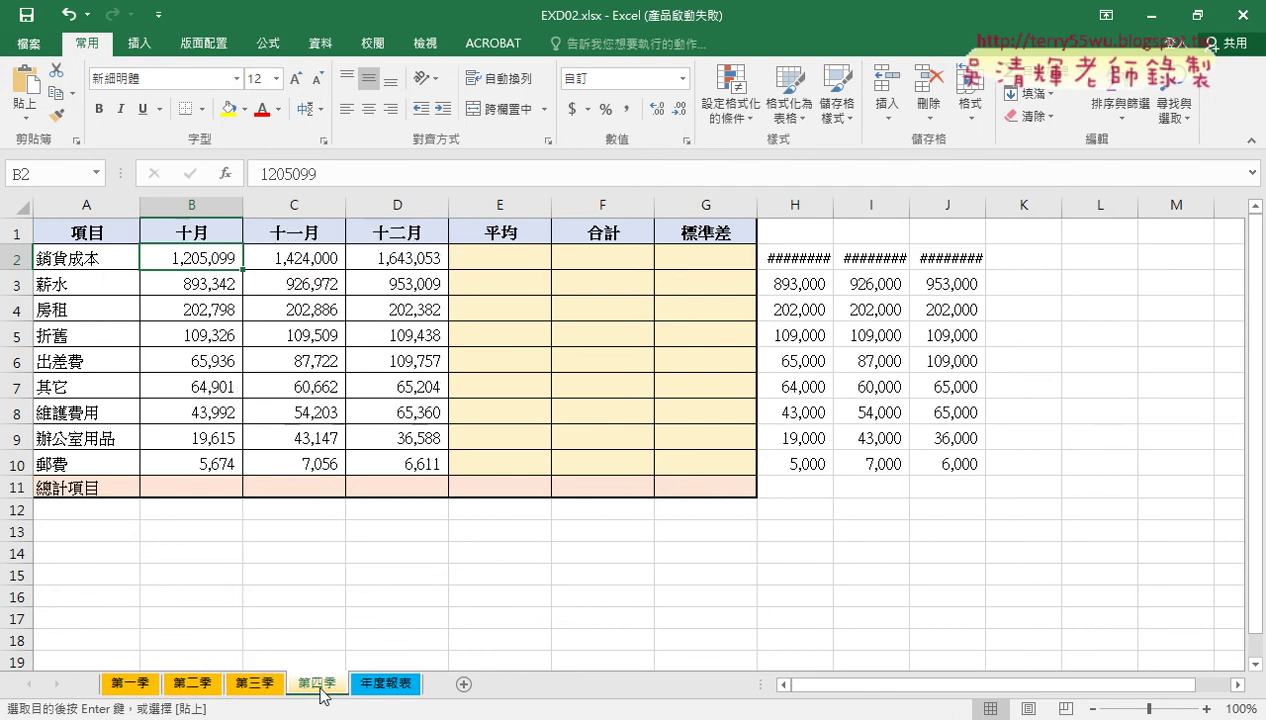
click(208, 686)
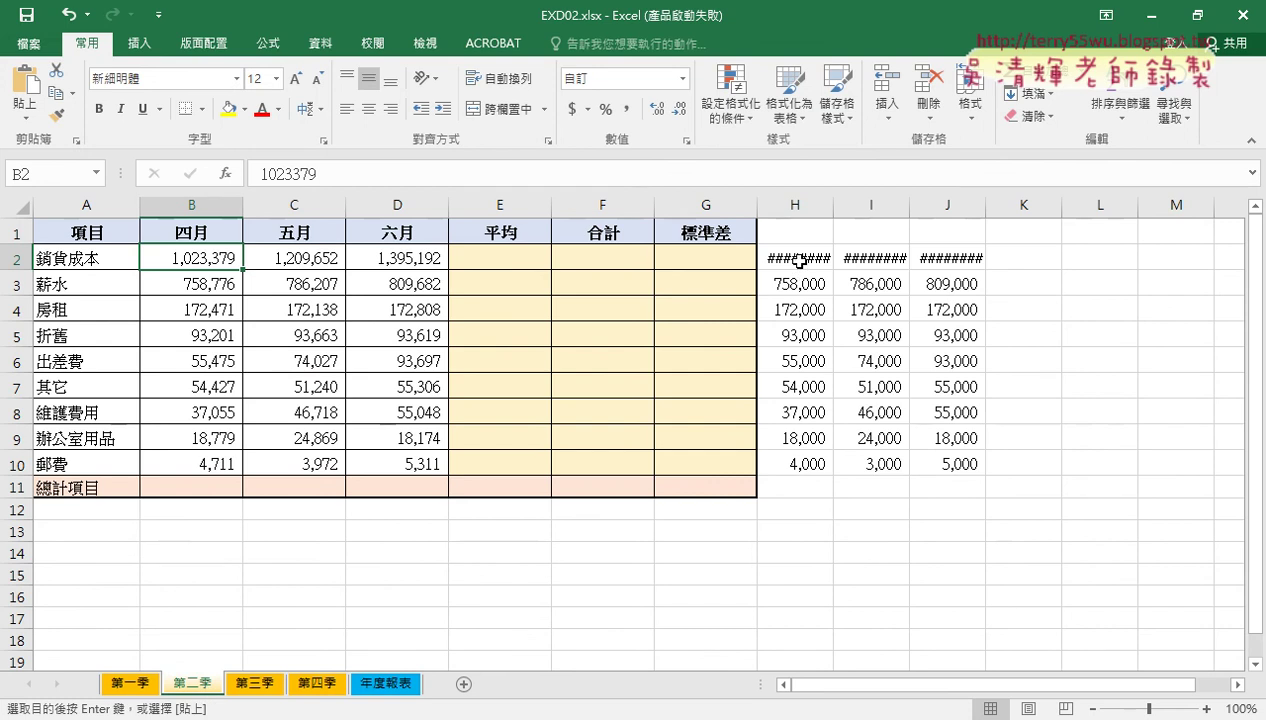
AutoFit columns H to J on 第二季 so values like 1,023,000 show fully.
drag(797, 204, 960, 204)
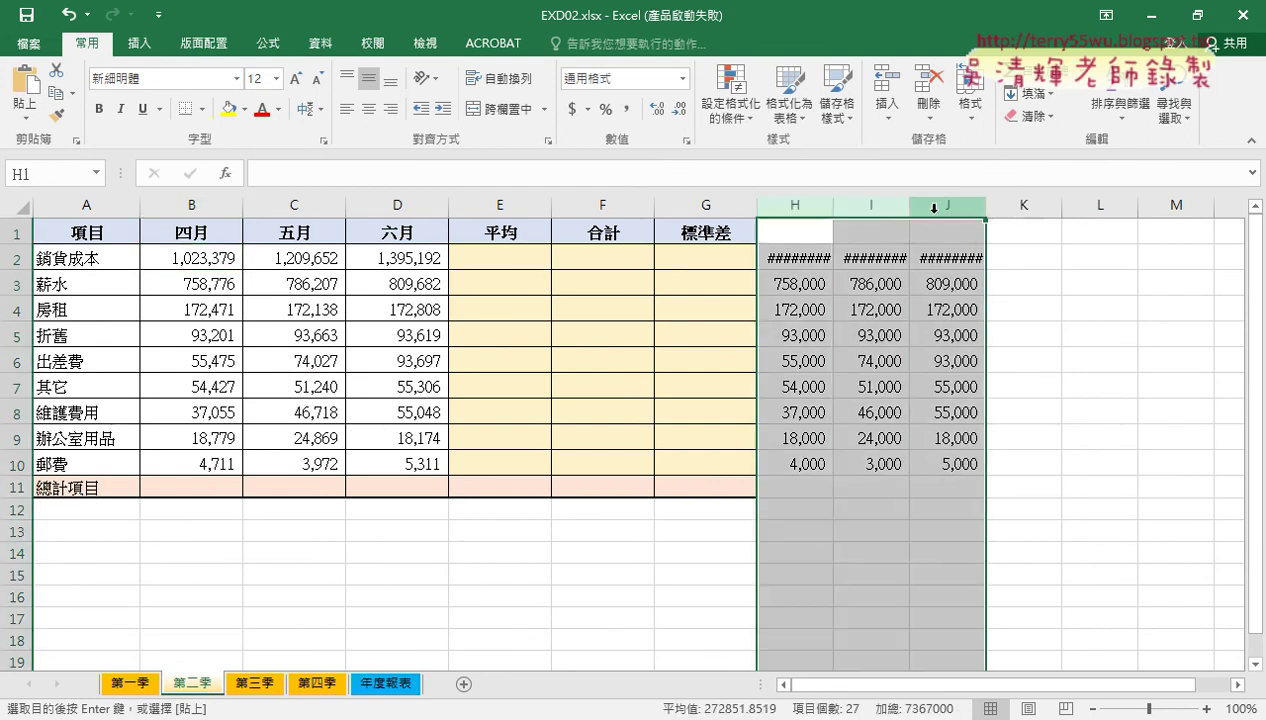
drag(805, 204, 925, 204)
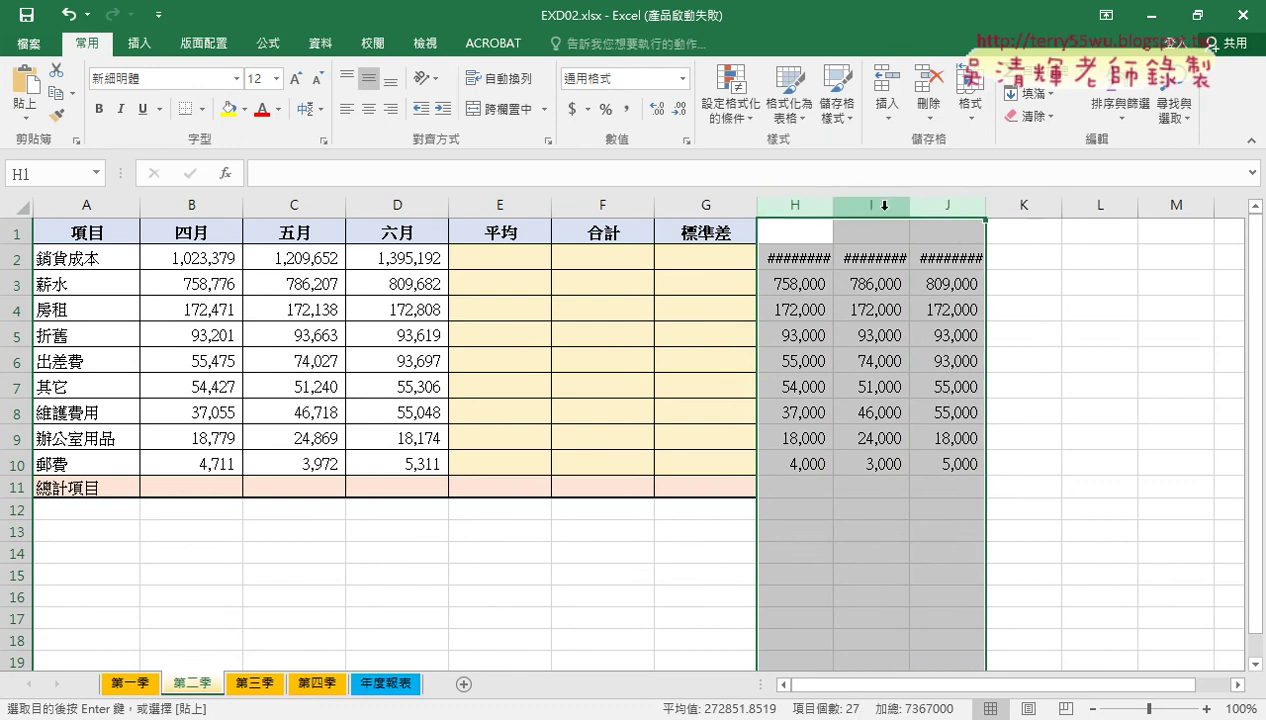
double_click(835, 207)
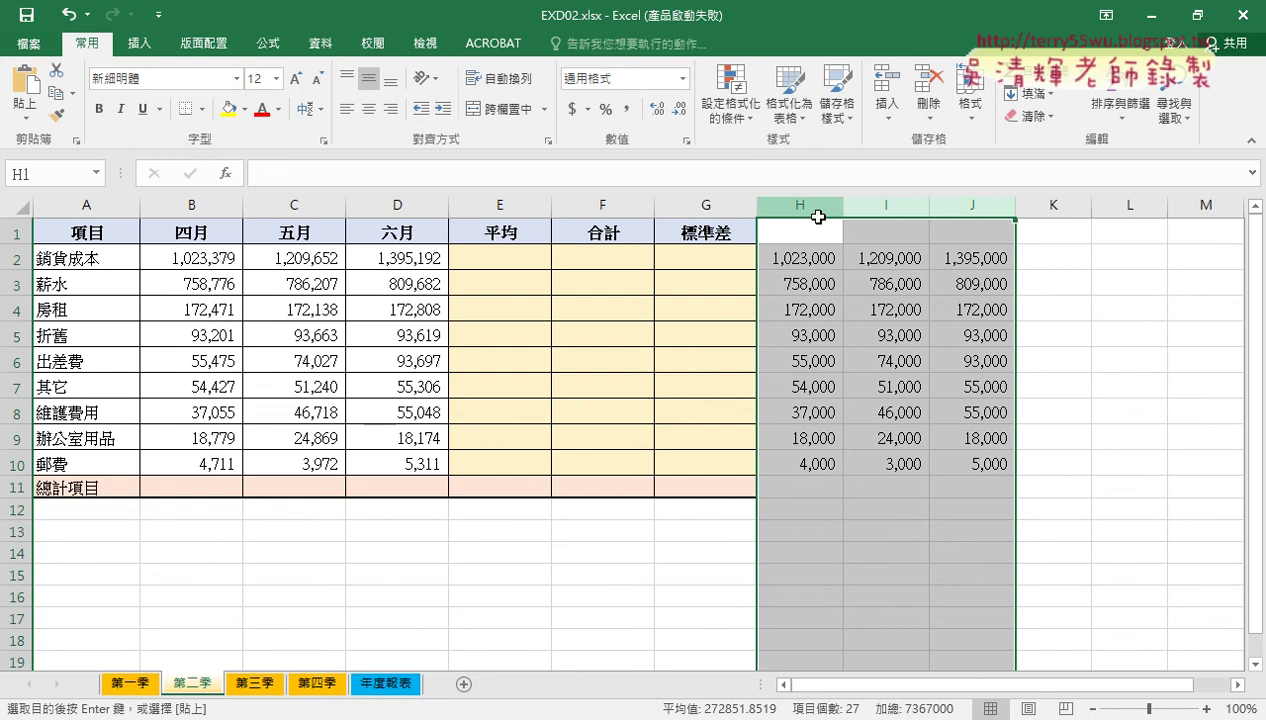
On 第一季, reselect H2:J10 and re-paste it, then dismiss B2's paste menu without pasting.
click(138, 684)
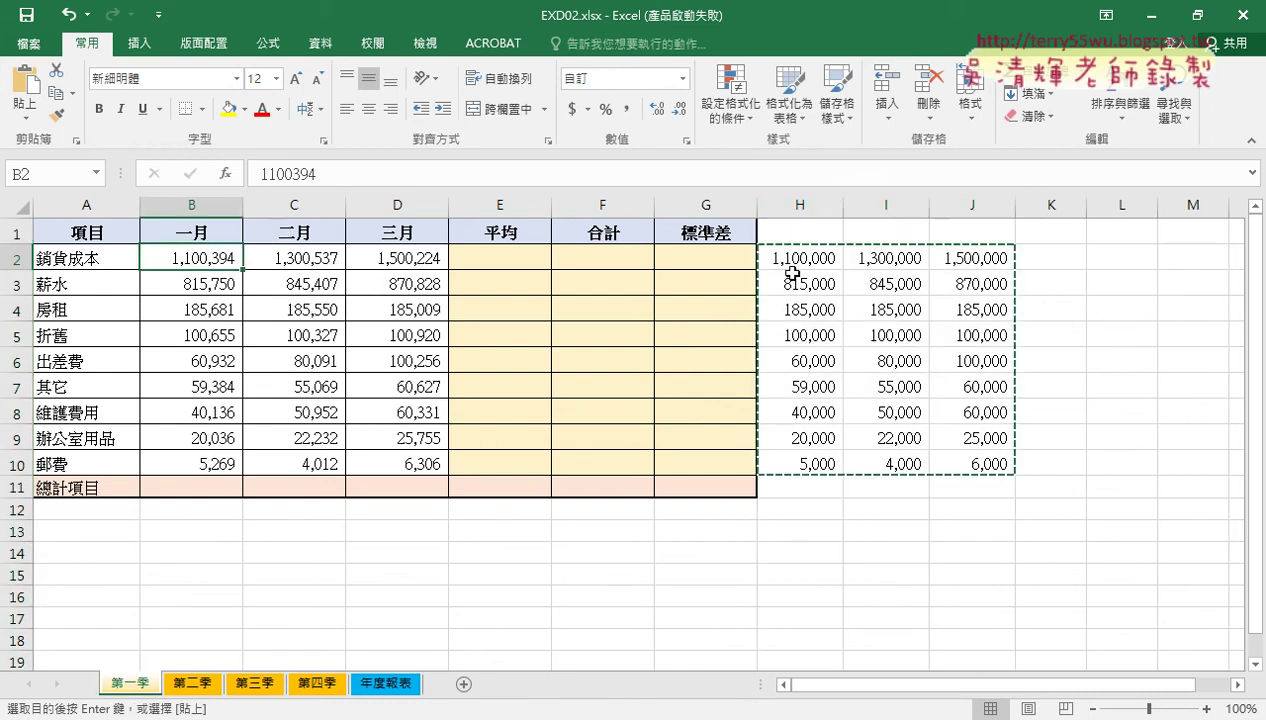
drag(788, 264, 972, 455)
key(ctrl+v)
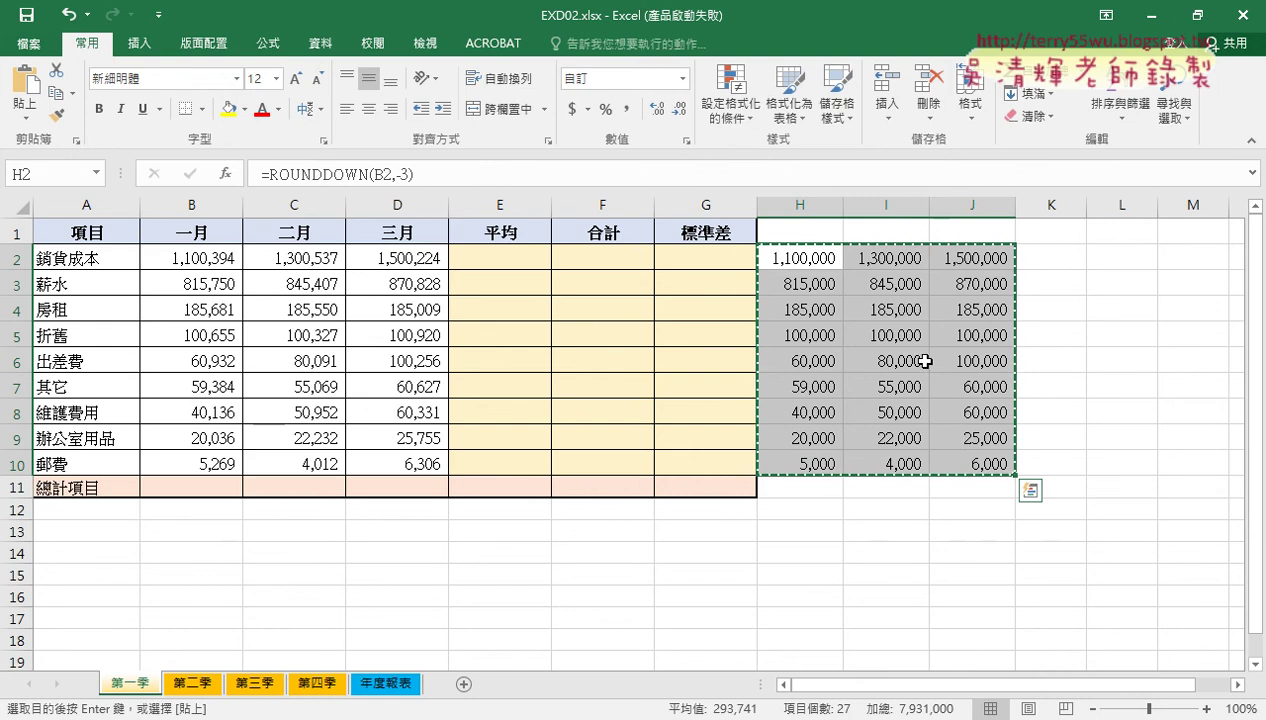
click(216, 257)
right_click(194, 257)
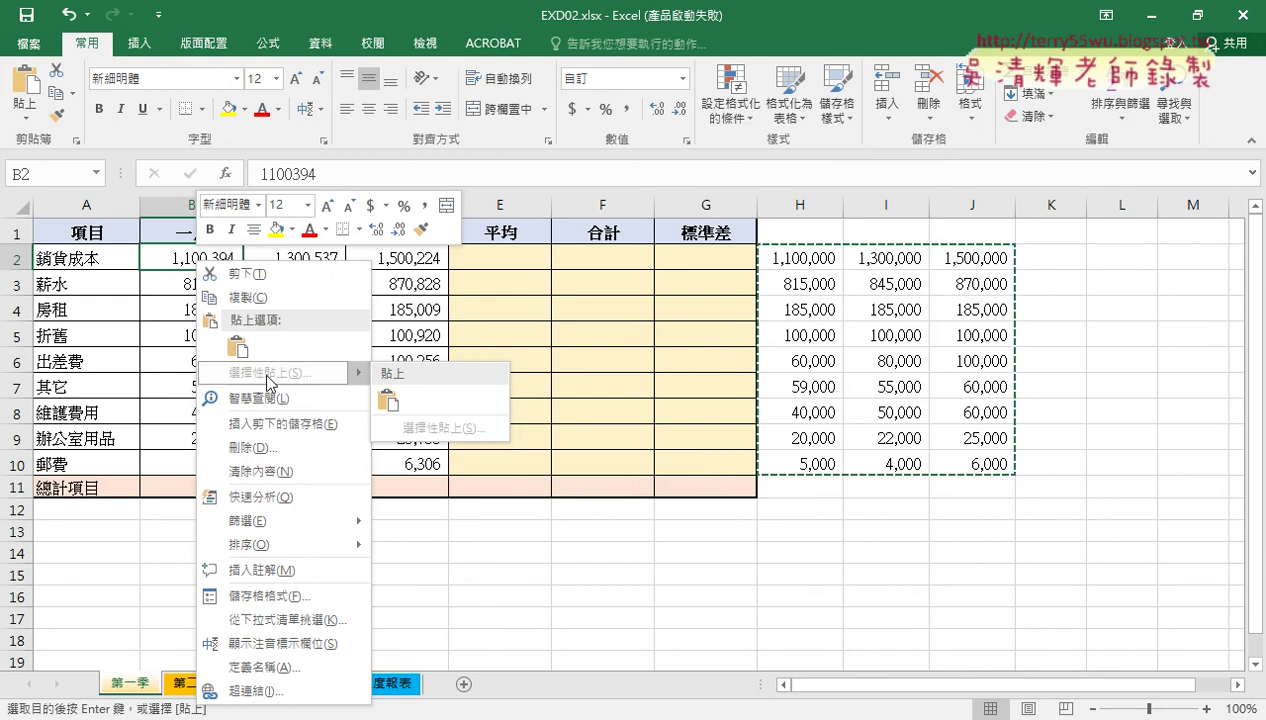
click(928, 512)
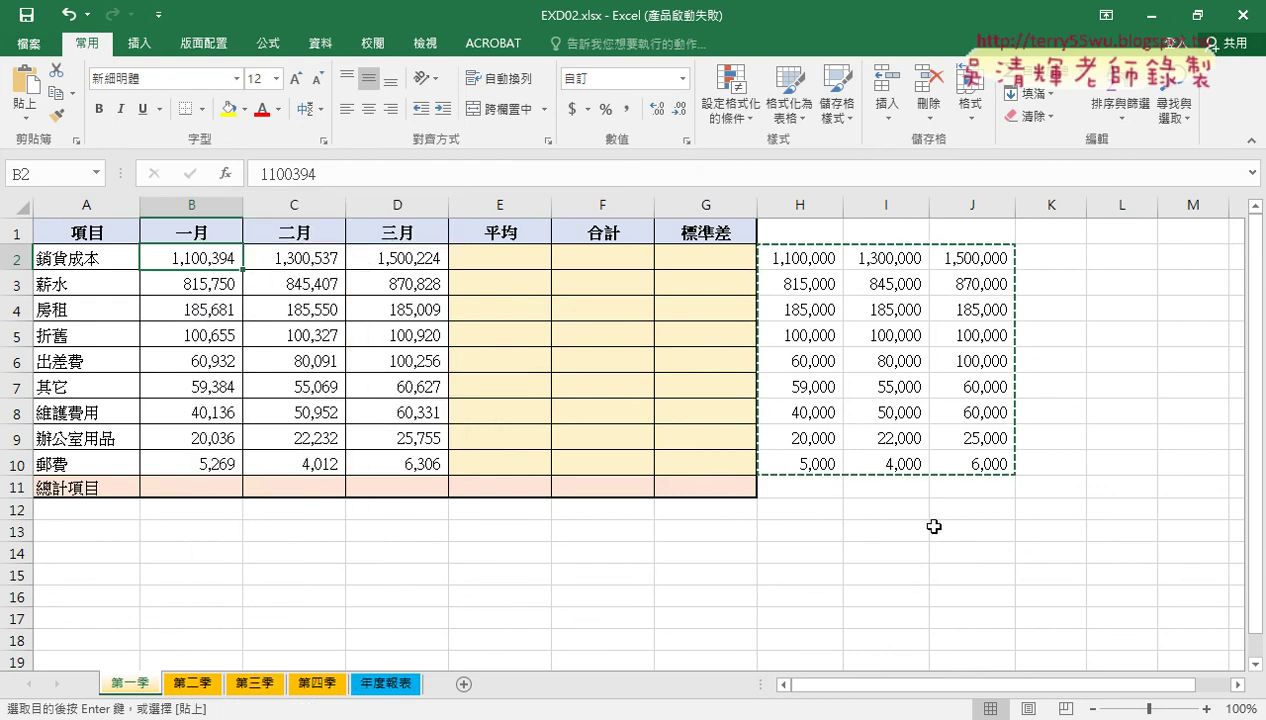
click(944, 550)
Copy the rounded H2:J10 figures and paste them into B2:D10 as values only.
drag(786, 257, 987, 461)
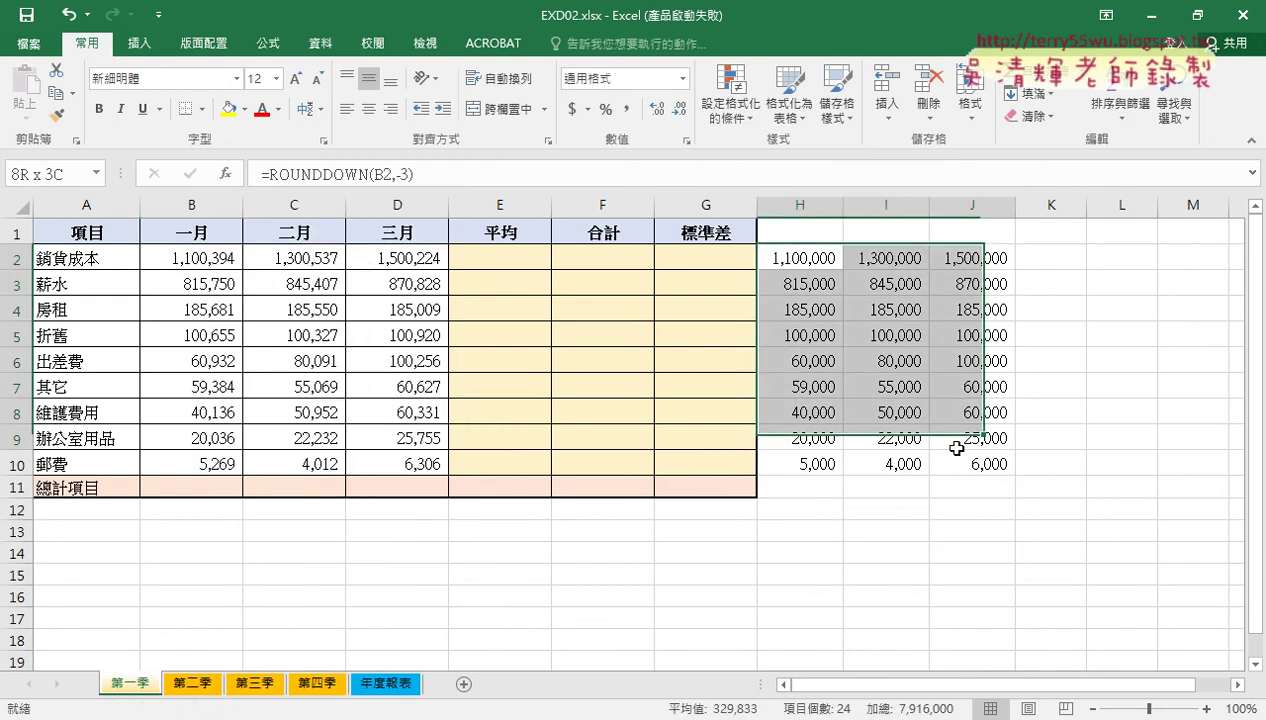
key(Return)
key(ctrl+c)
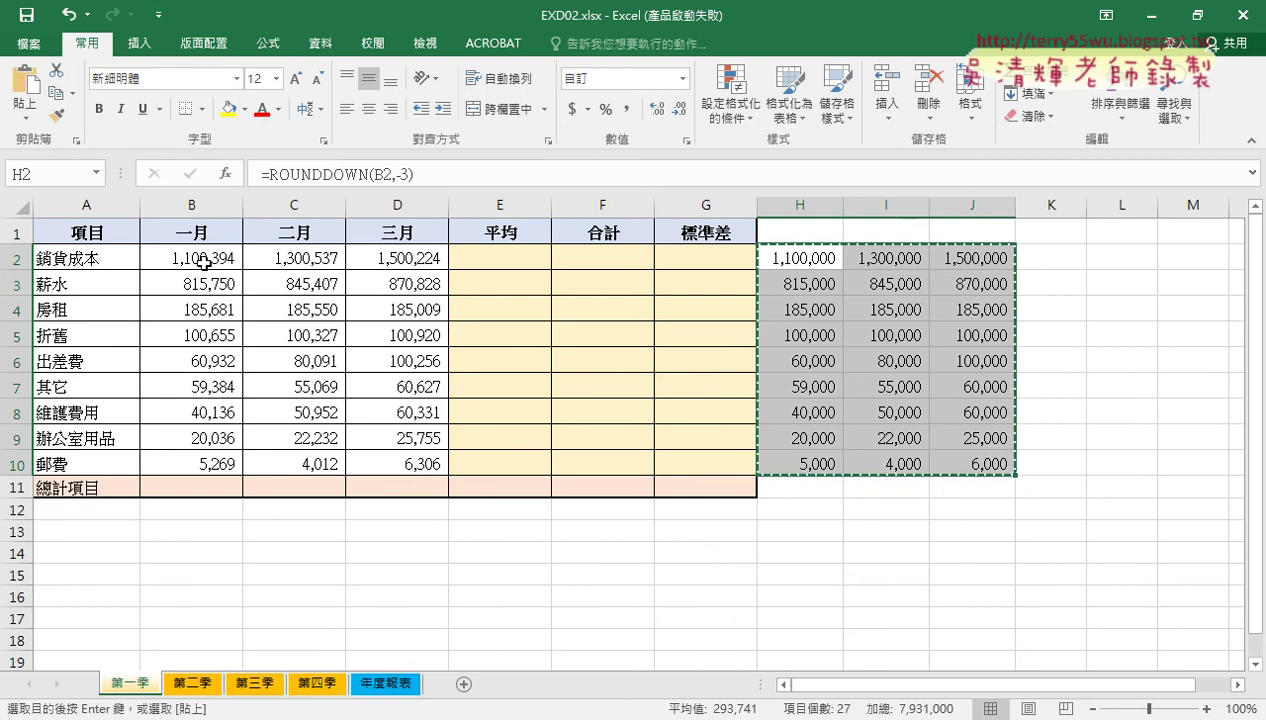
click(197, 258)
right_click(199, 260)
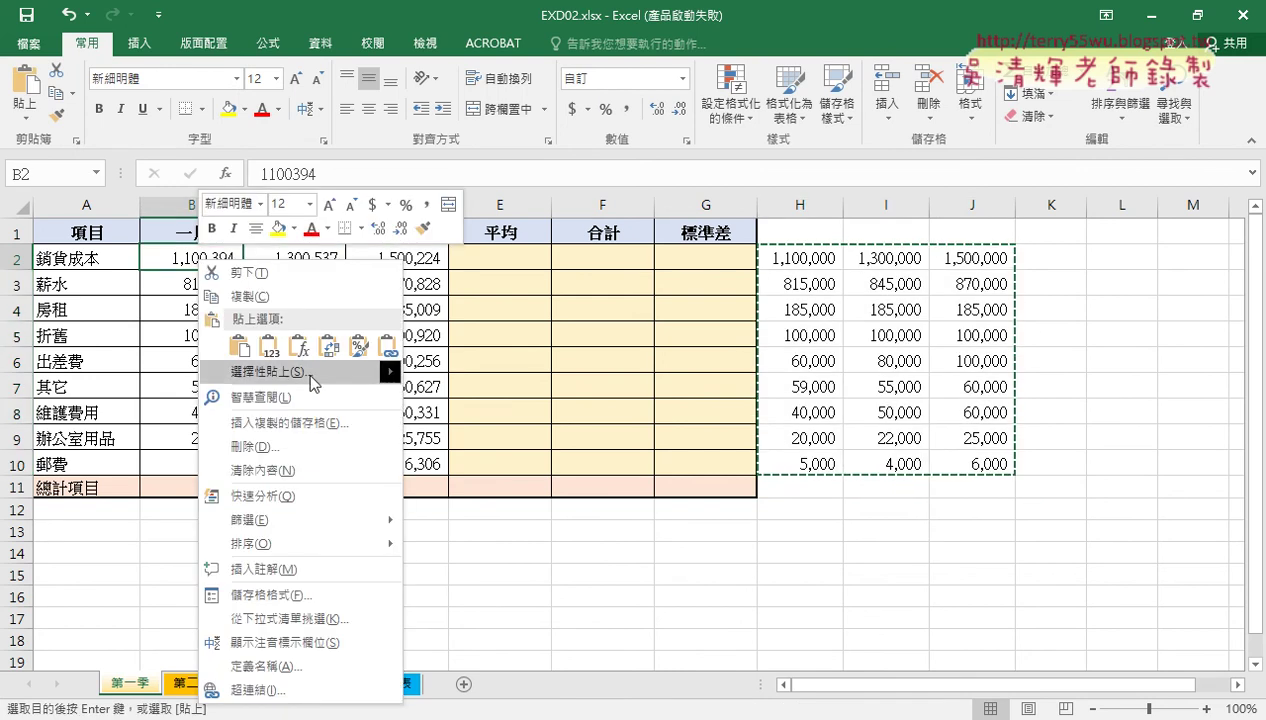
mouse_move(311, 373)
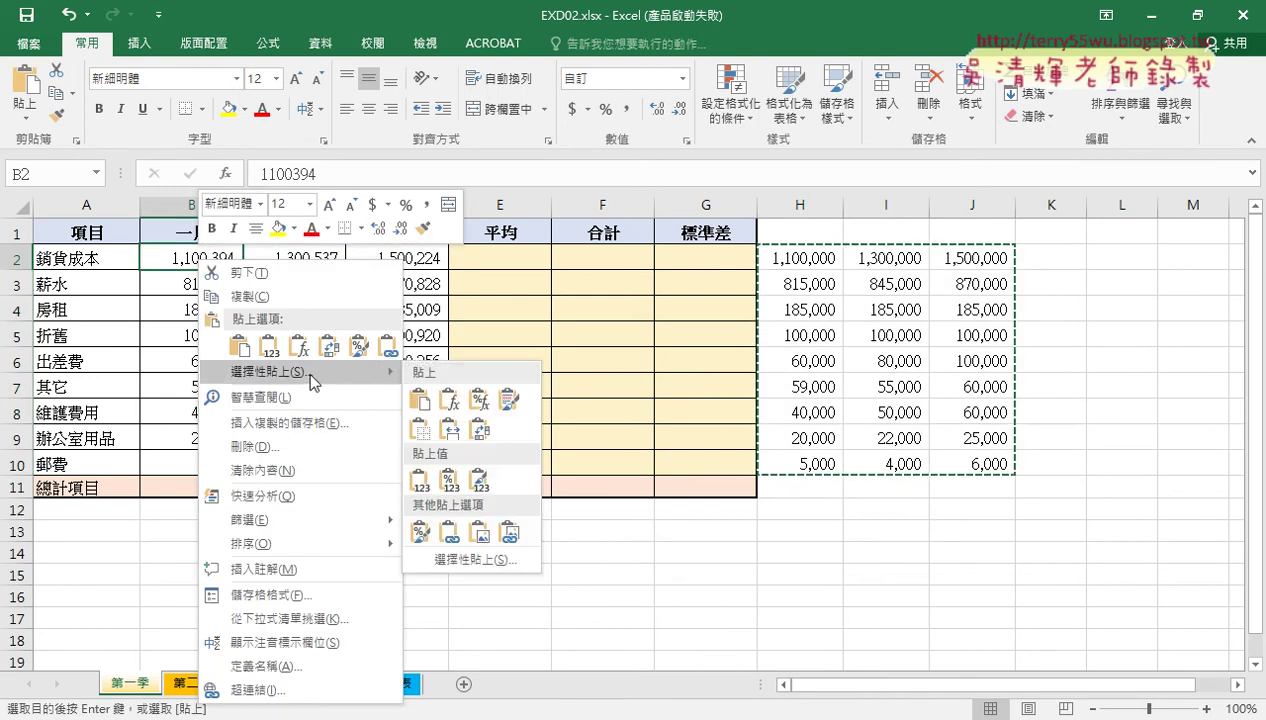
click(465, 559)
click(330, 450)
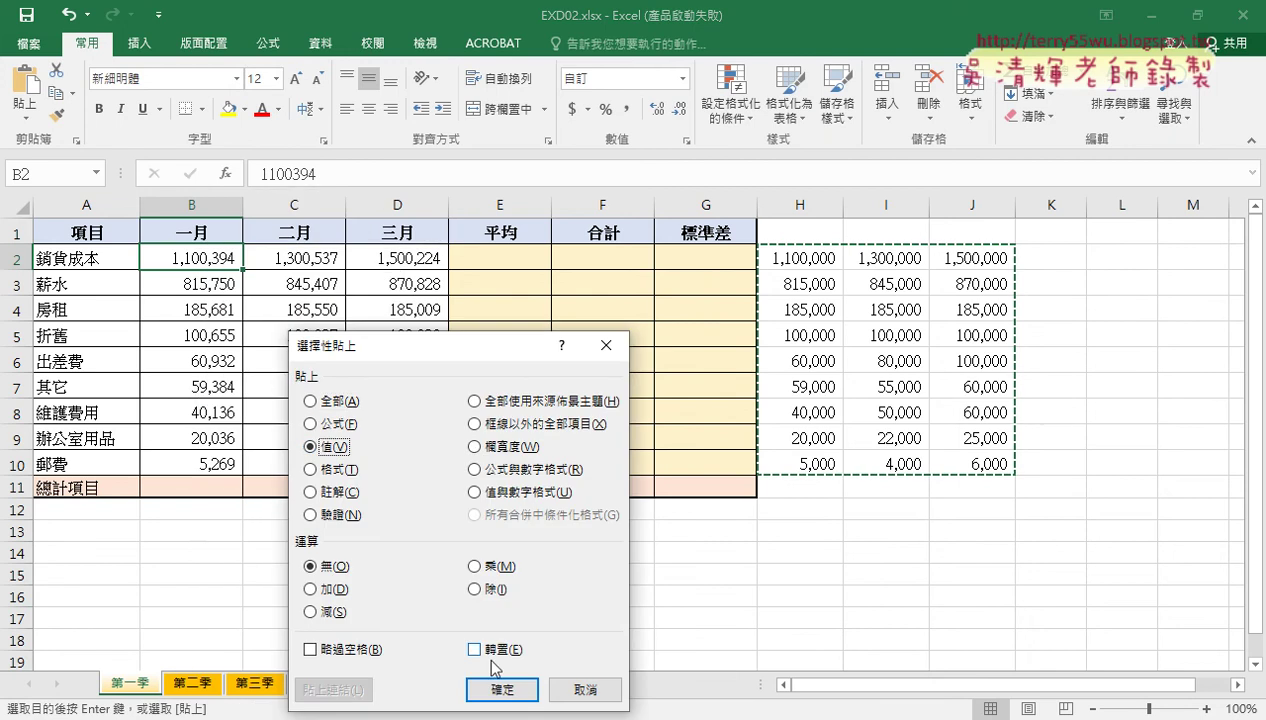
click(501, 689)
Clear the helper range H2:J10 and move to the 第二季 sheet.
drag(803, 258, 961, 464)
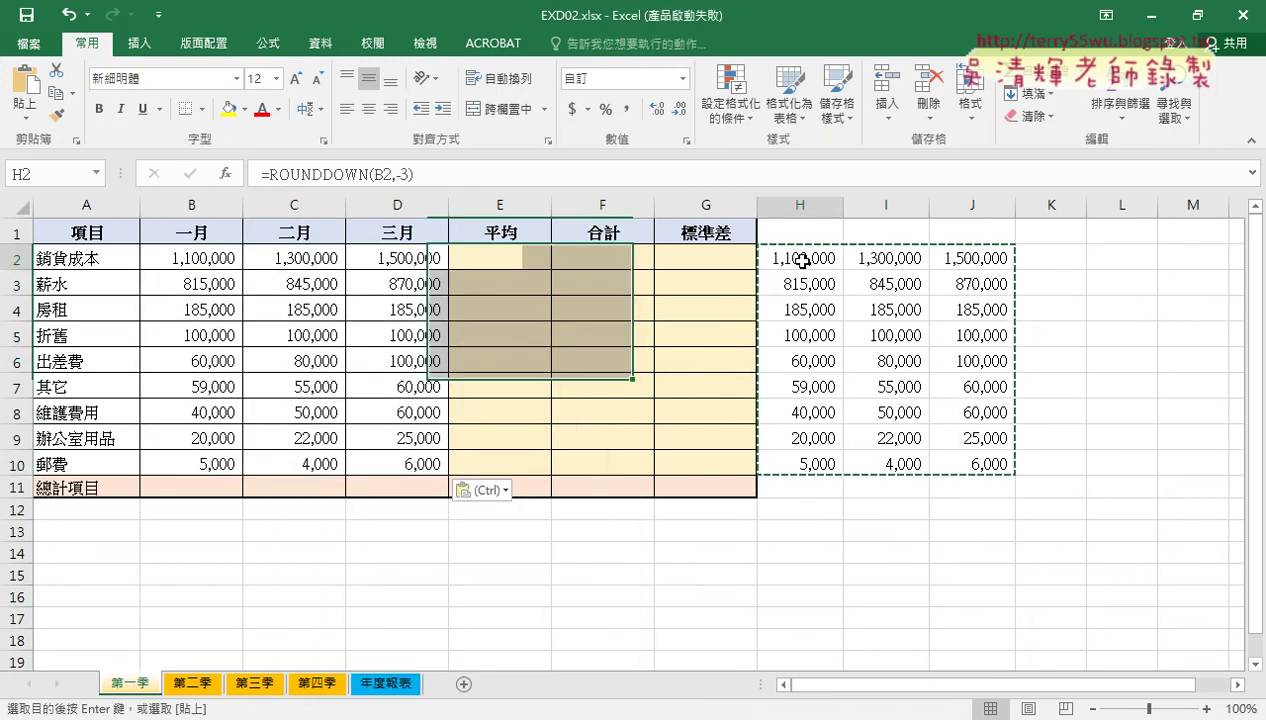
key(Delete)
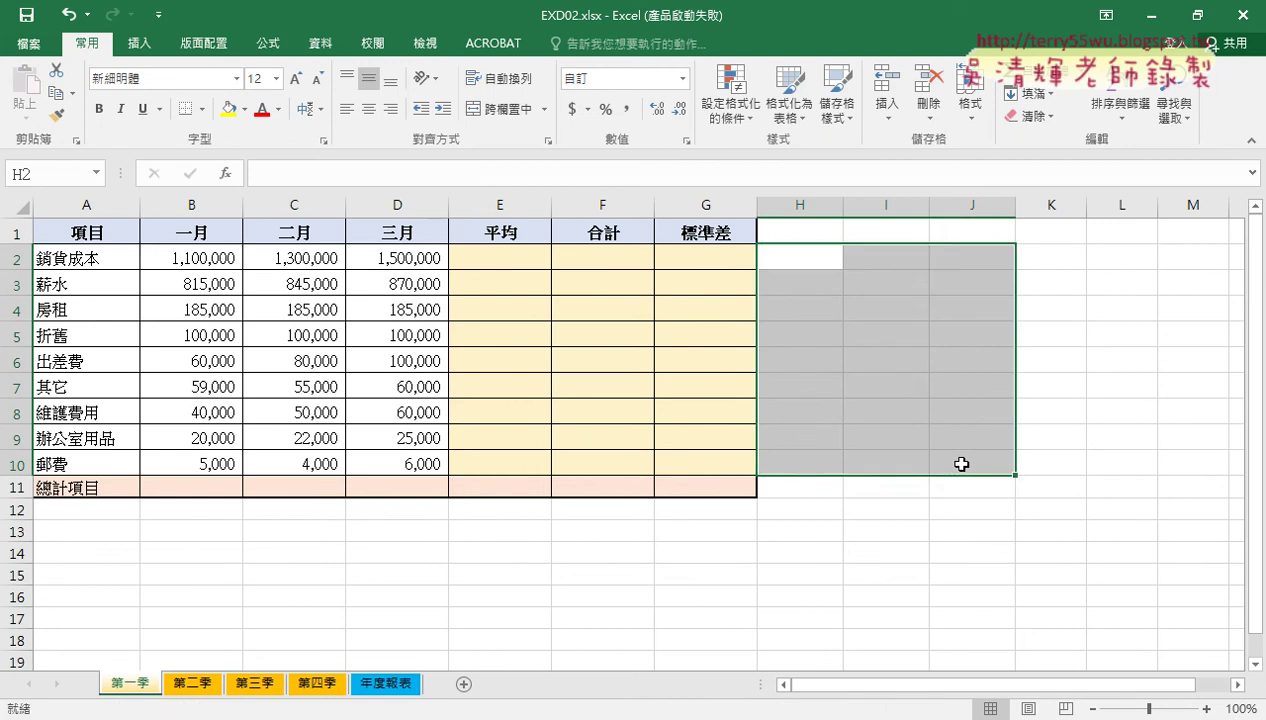
click(195, 688)
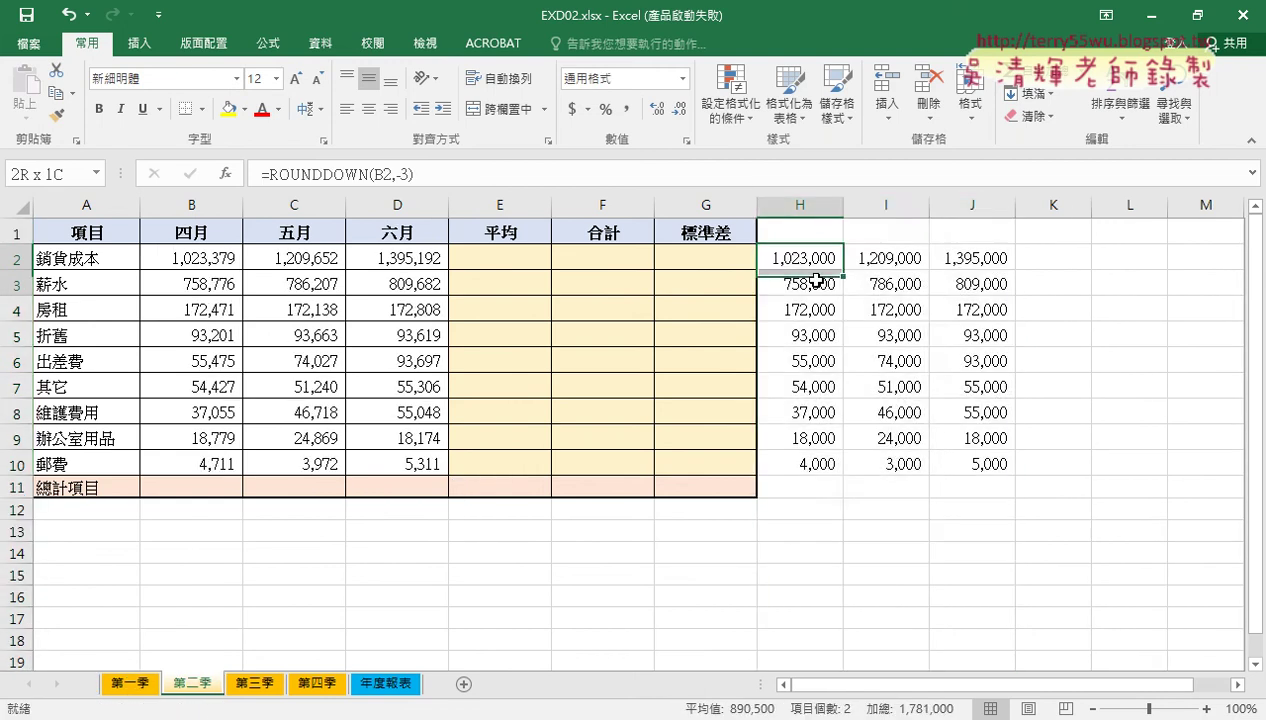
Paste 第二季's rounded H2:J10 figures into B2:D10 as values only.
key(ctrl+c)
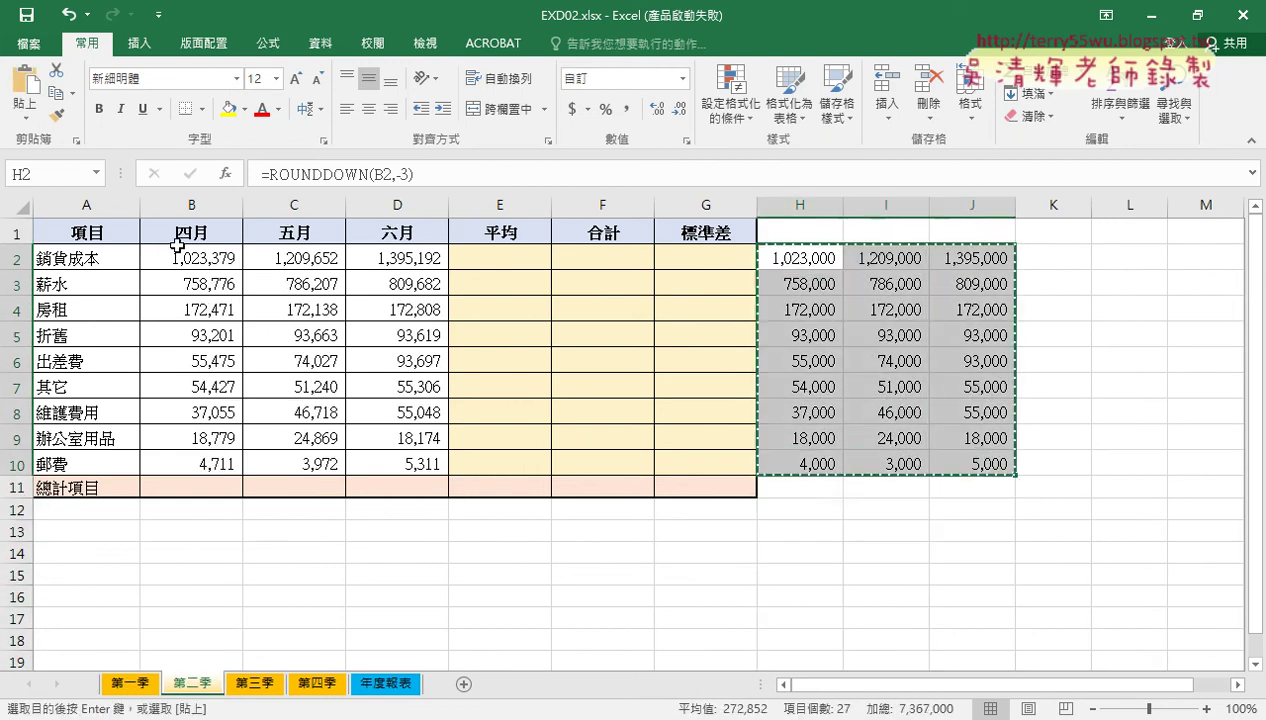
click(193, 260)
right_click(196, 263)
mouse_move(283, 377)
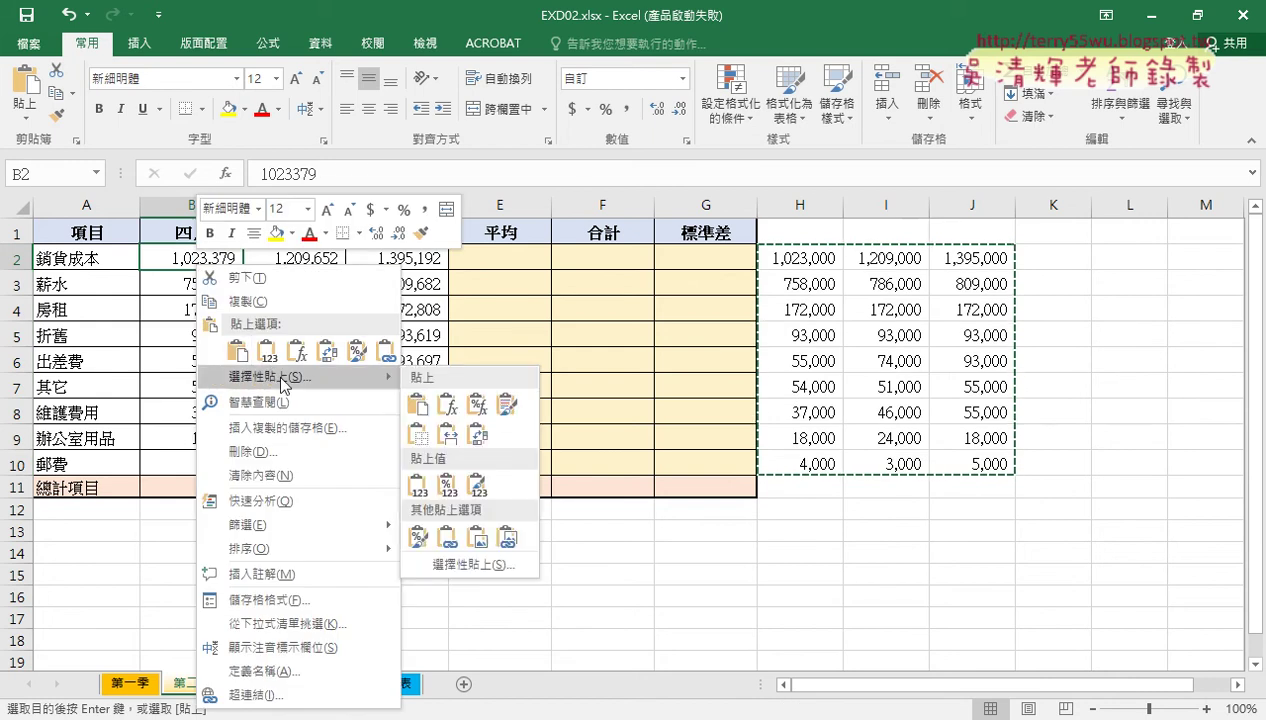
click(468, 566)
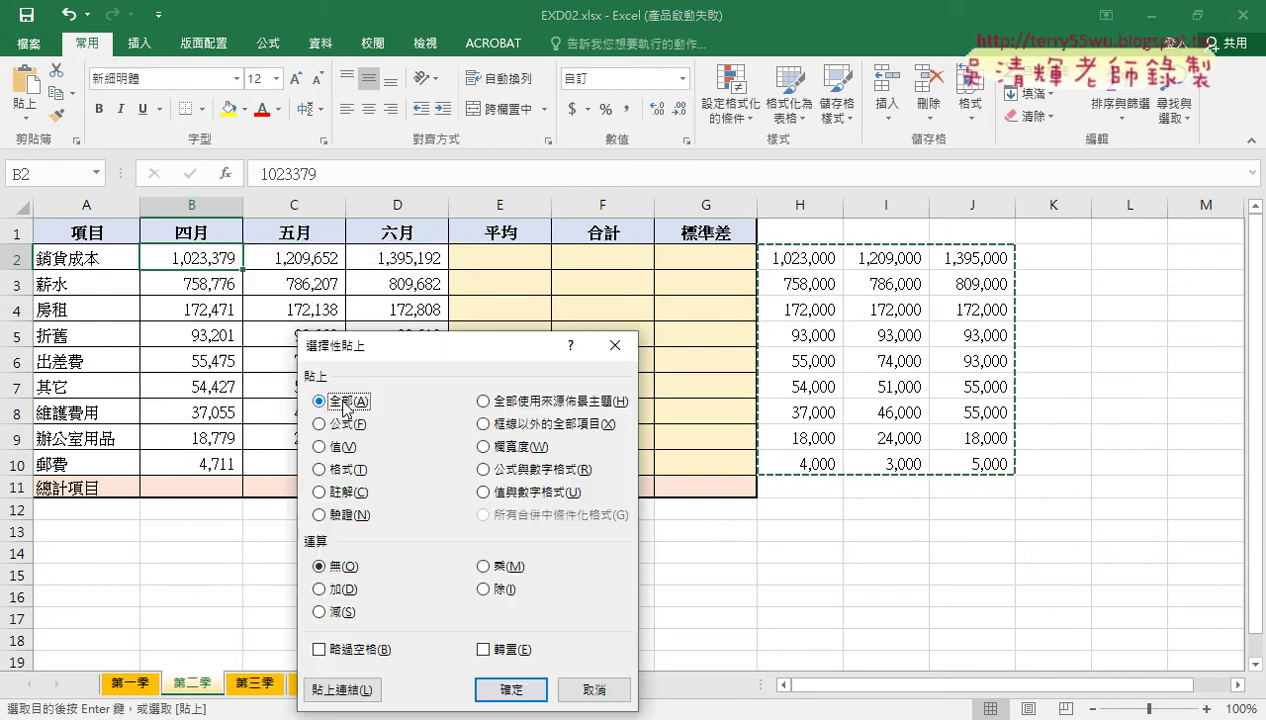
click(338, 452)
click(510, 690)
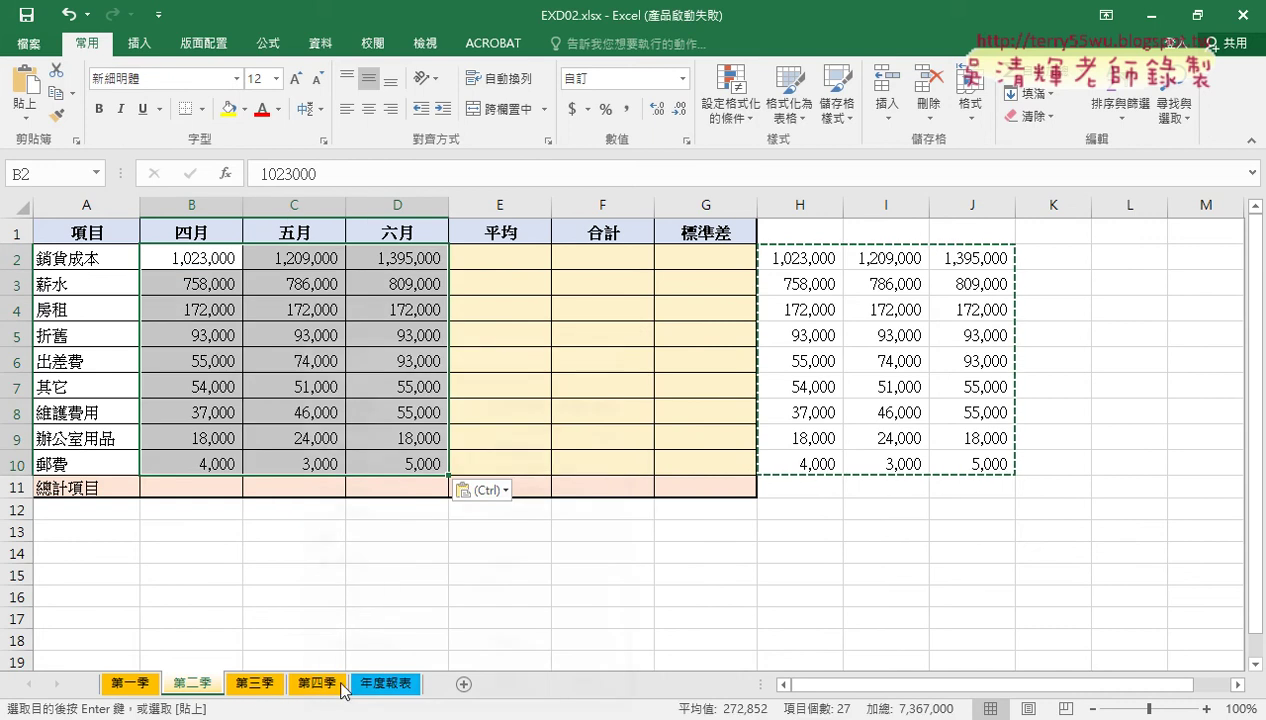
Undo the accidental clear, paste the values into B2:D10 again, and select H2:J10.
key(Delete)
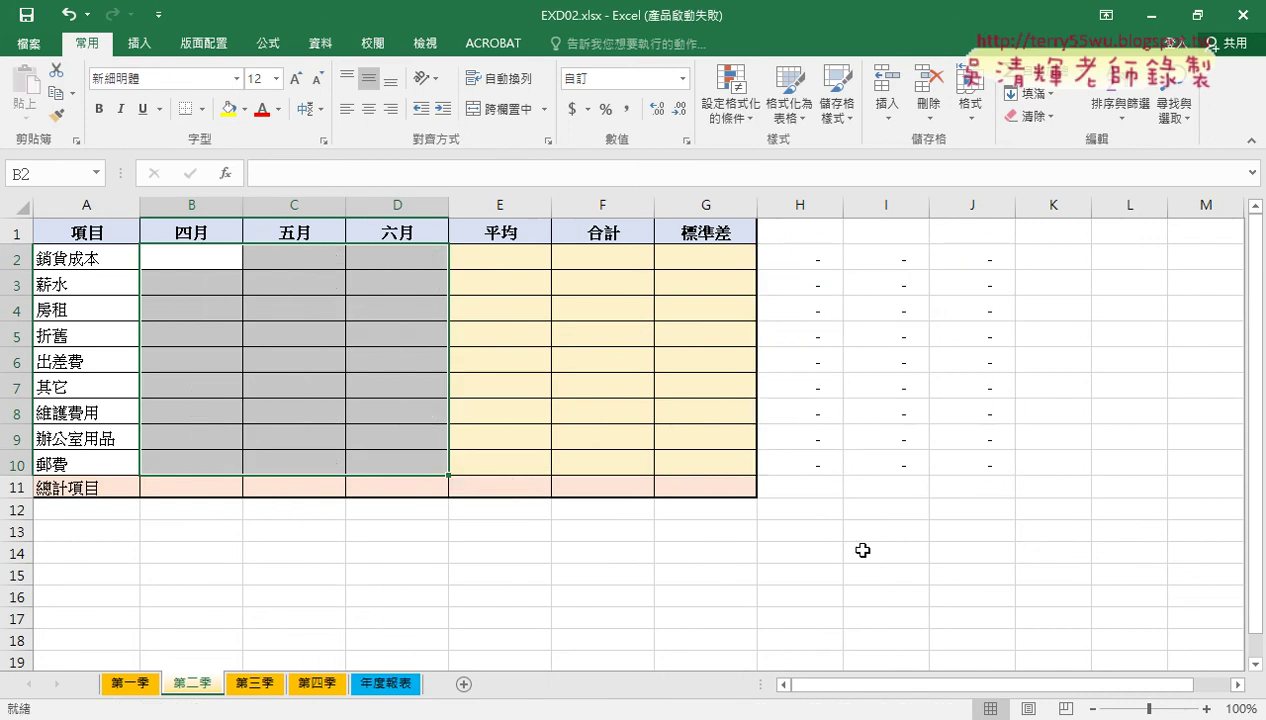
key(ctrl+z)
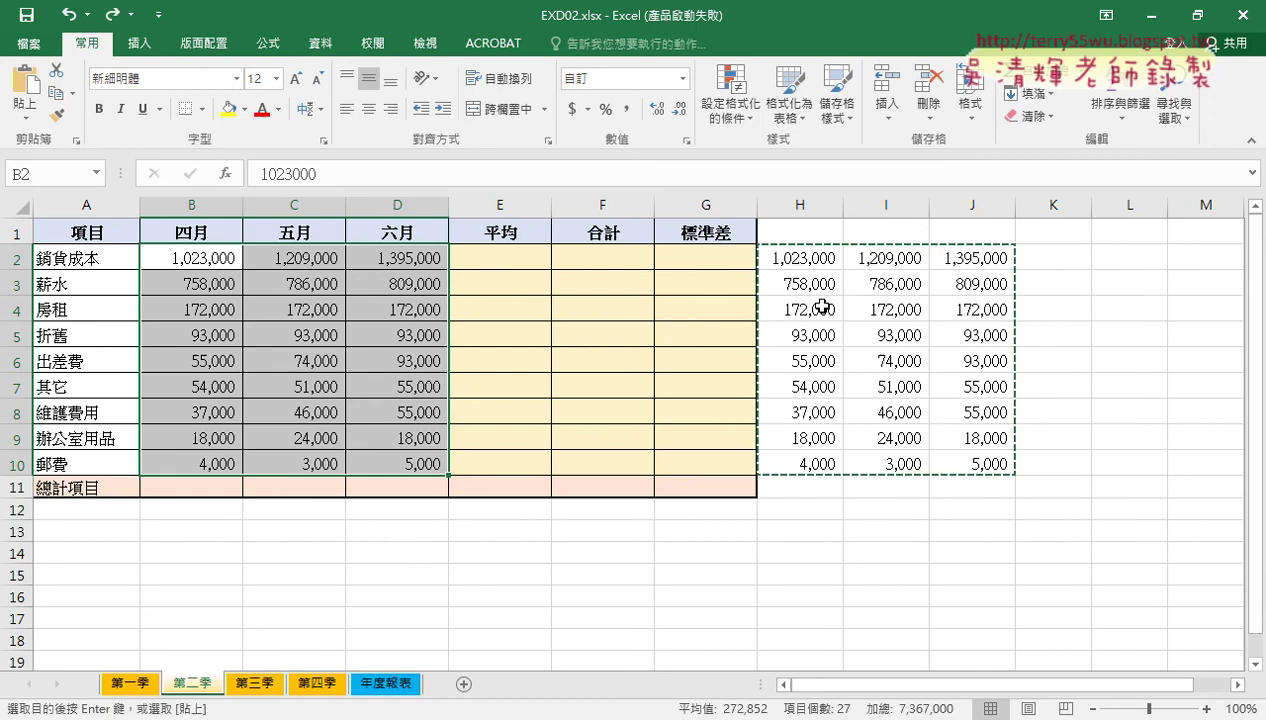
key(ctrl+z)
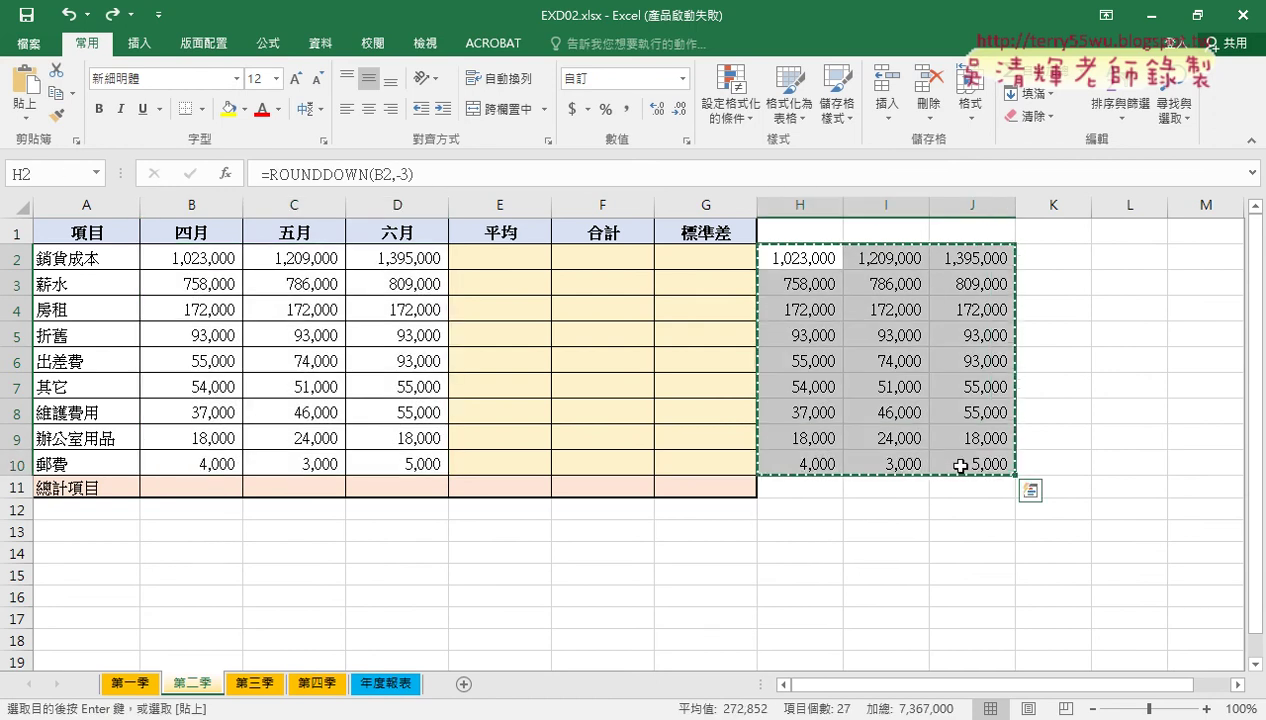
key(ctrl+z)
right_click(177, 254)
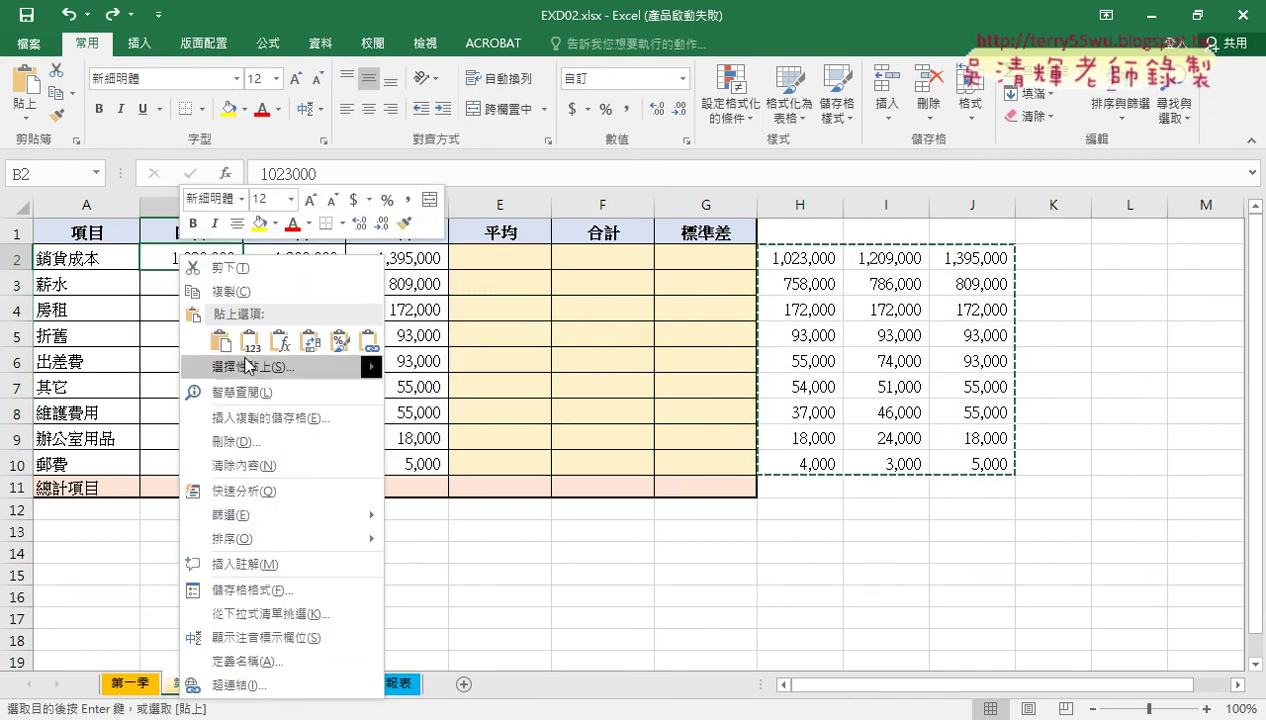
click(462, 552)
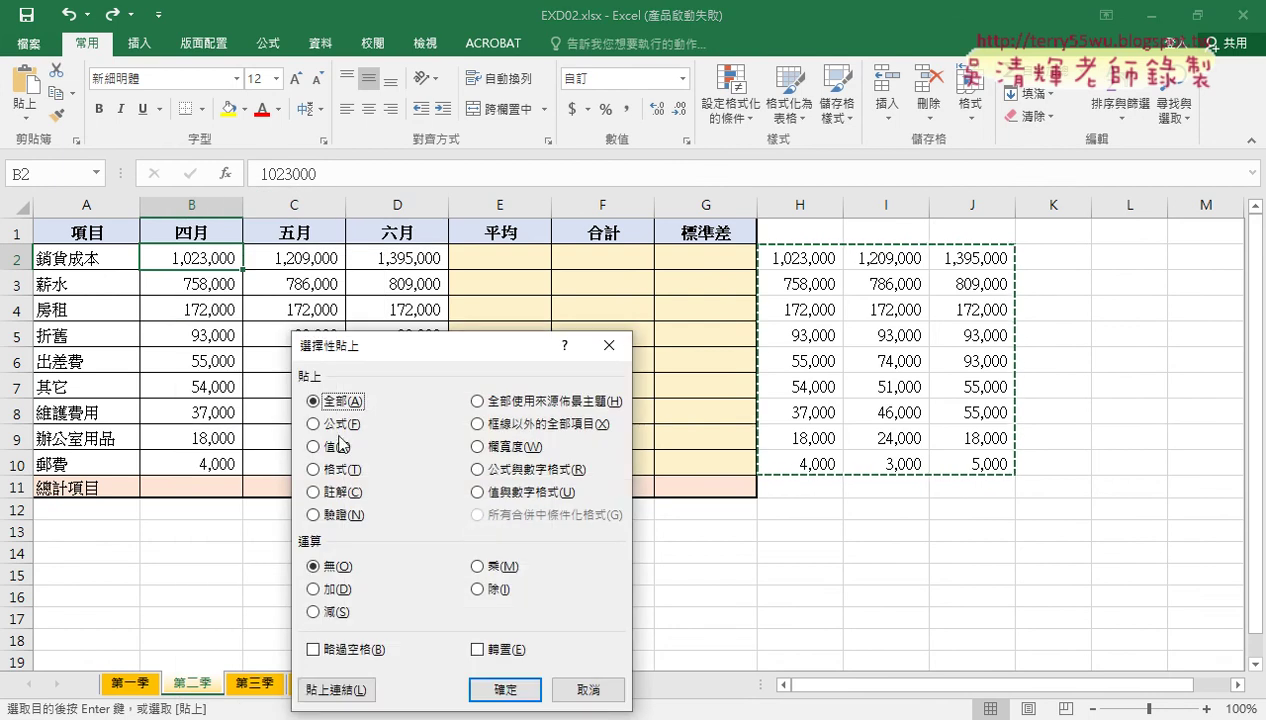
click(336, 446)
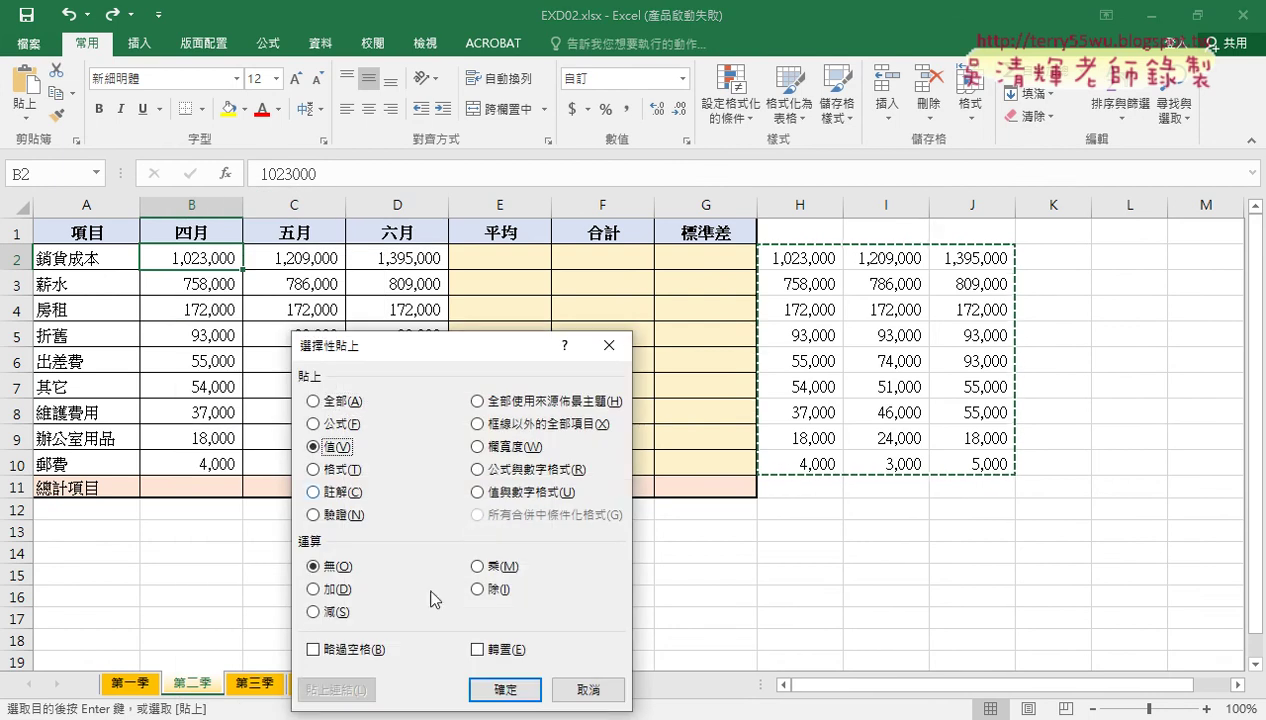
click(513, 690)
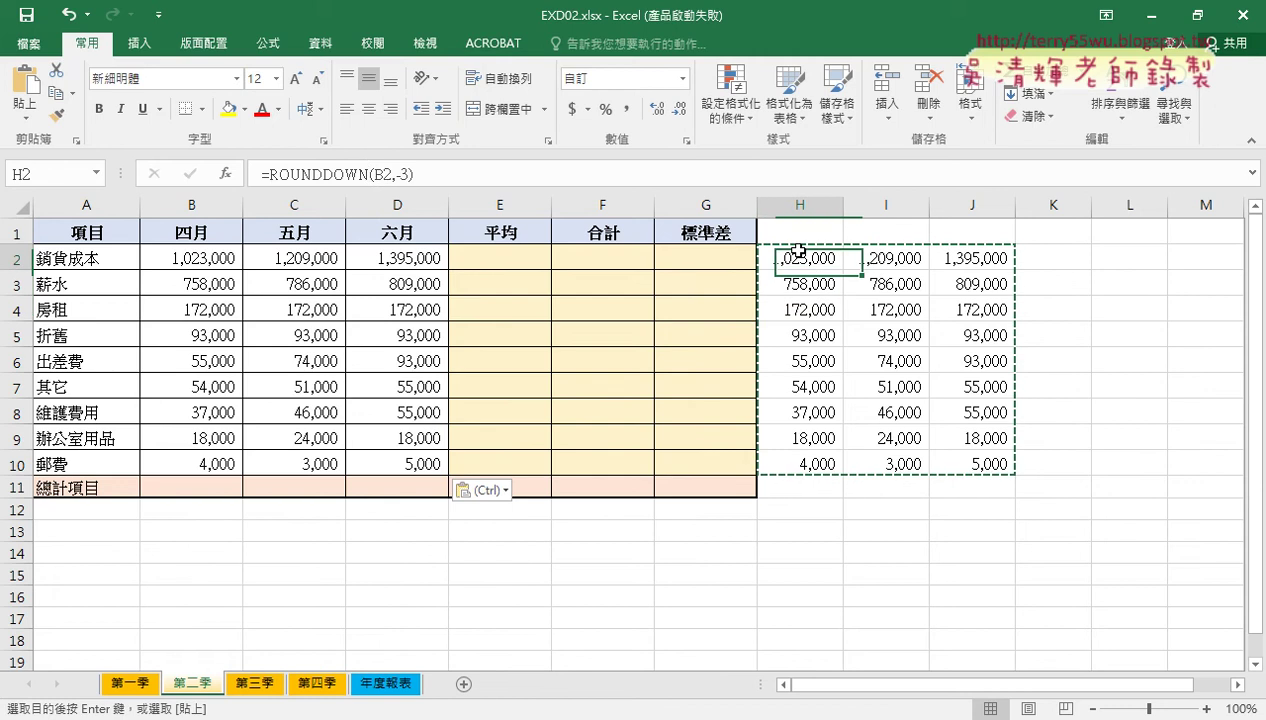
drag(800, 258, 957, 458)
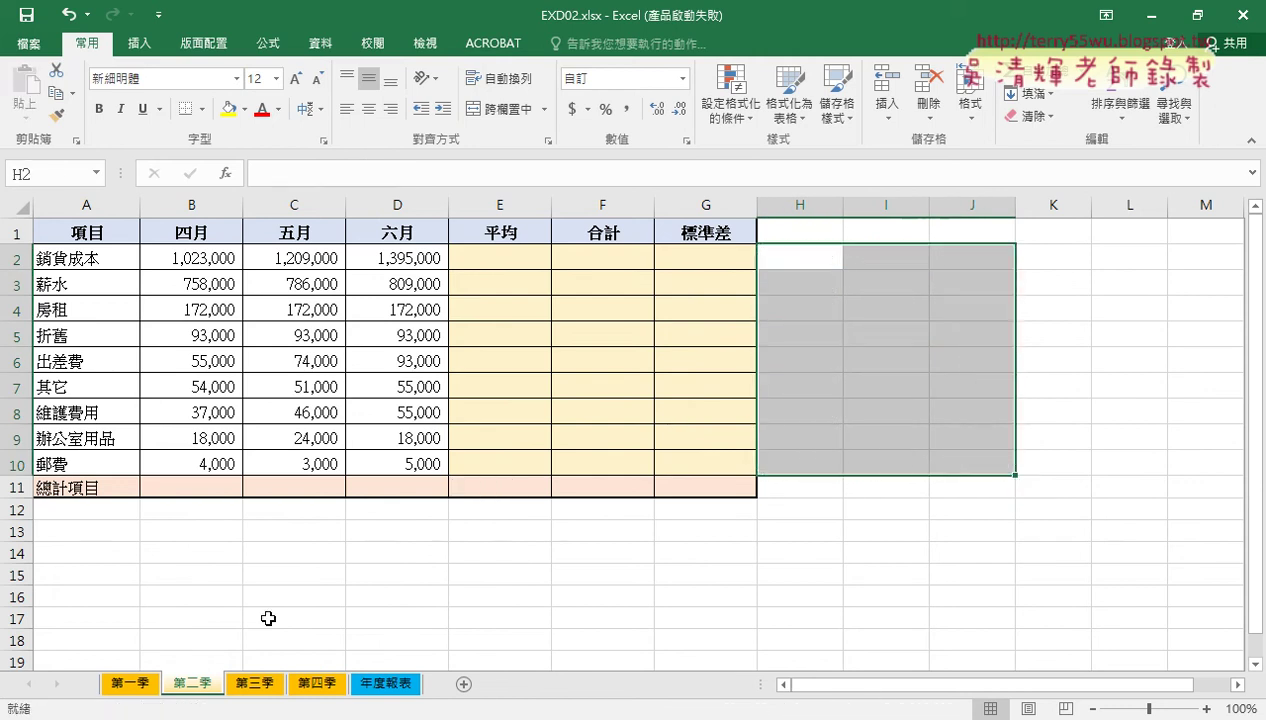
On 第三季, paste the rounded H2:J10 figures into B2:D10 as values (值).
click(258, 683)
drag(798, 258, 935, 460)
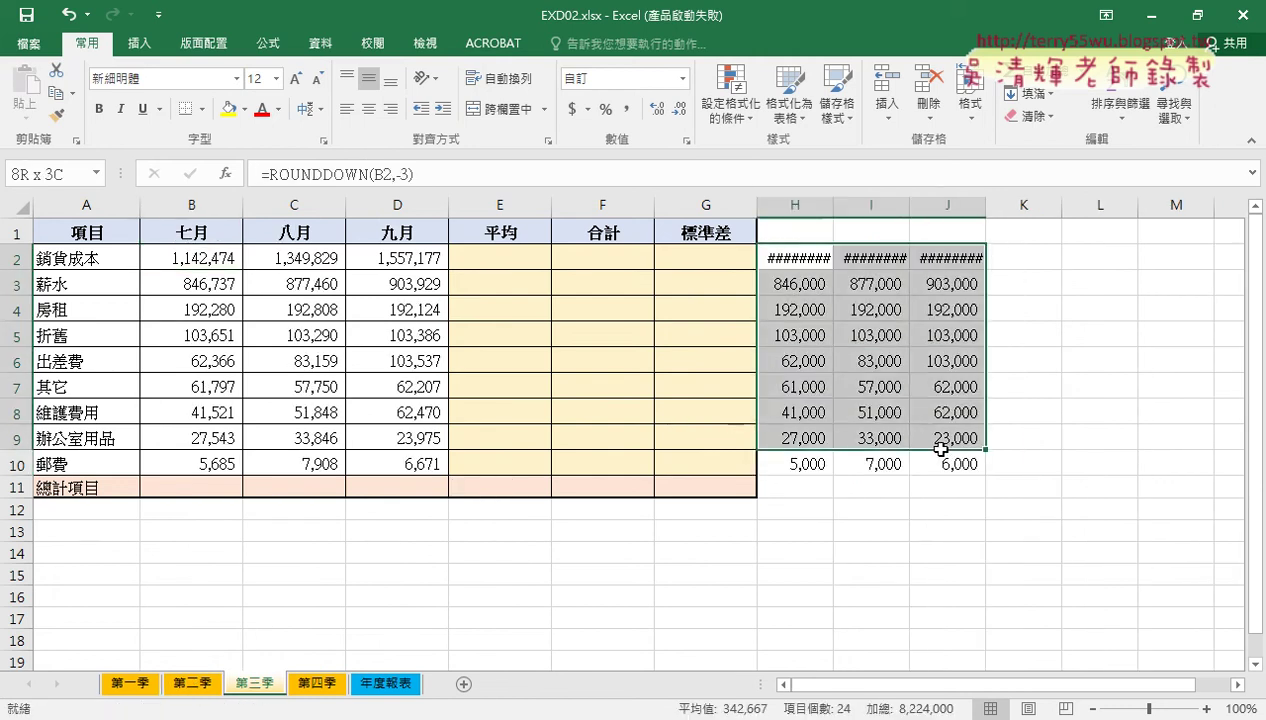
key(ctrl+c)
click(198, 257)
right_click(198, 257)
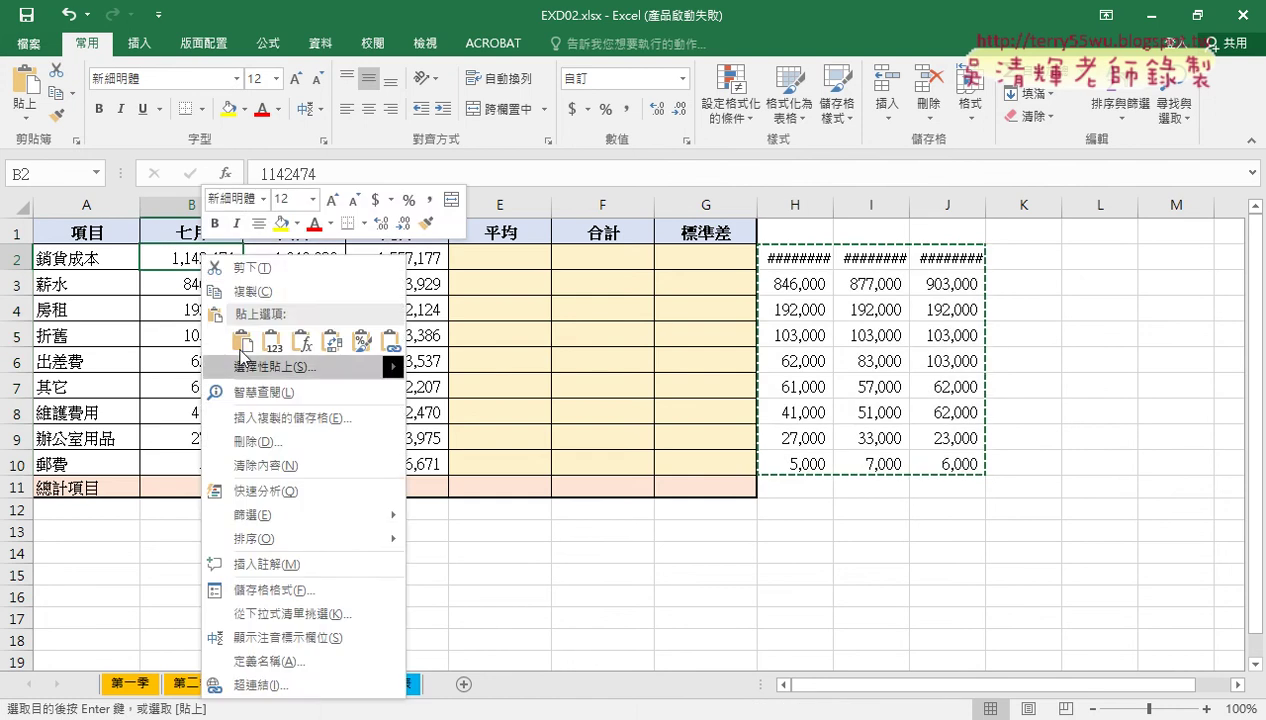
click(250, 366)
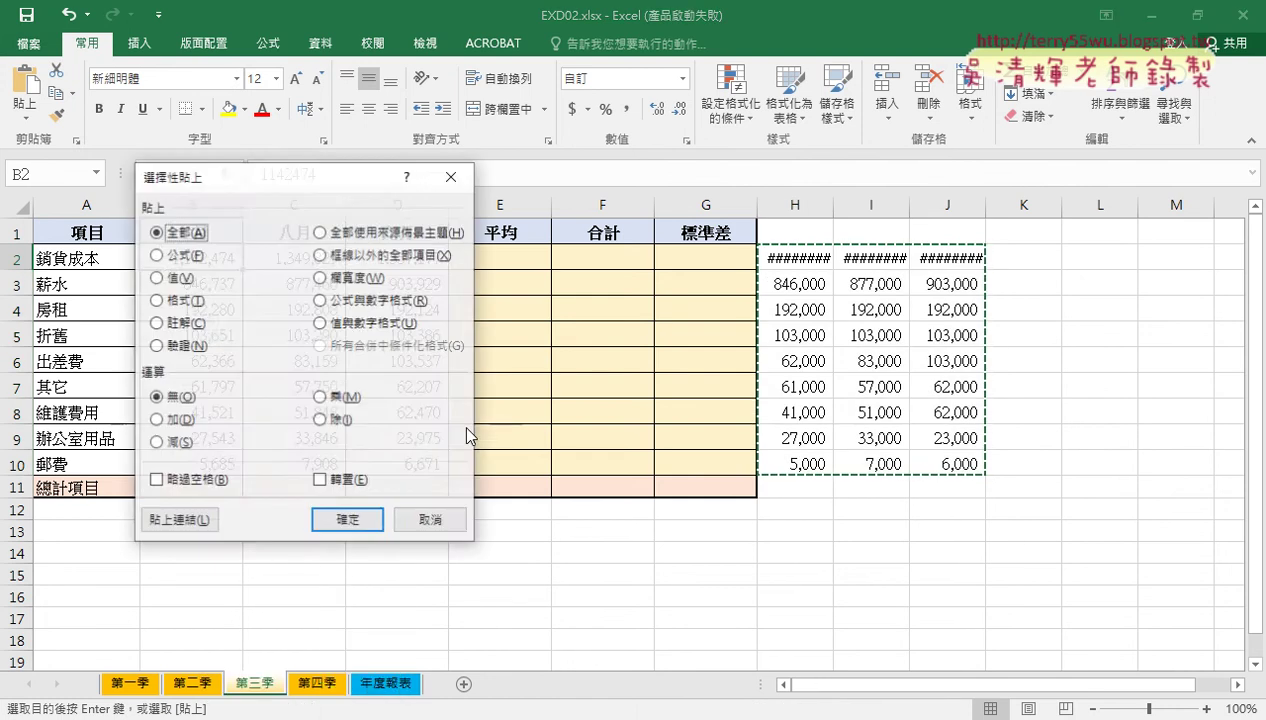
click(178, 278)
click(366, 514)
Clear the helper range H2:J10 and move to the 第四季 sheet.
drag(818, 258, 963, 464)
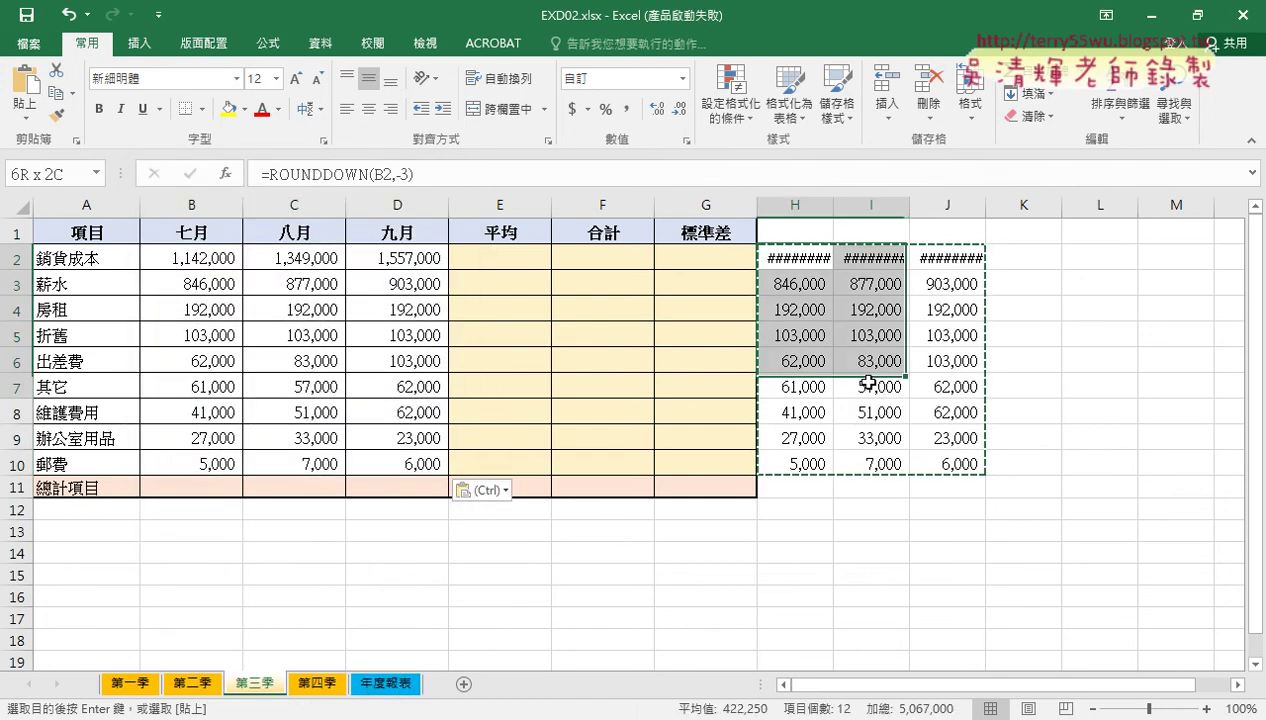
key(Escape)
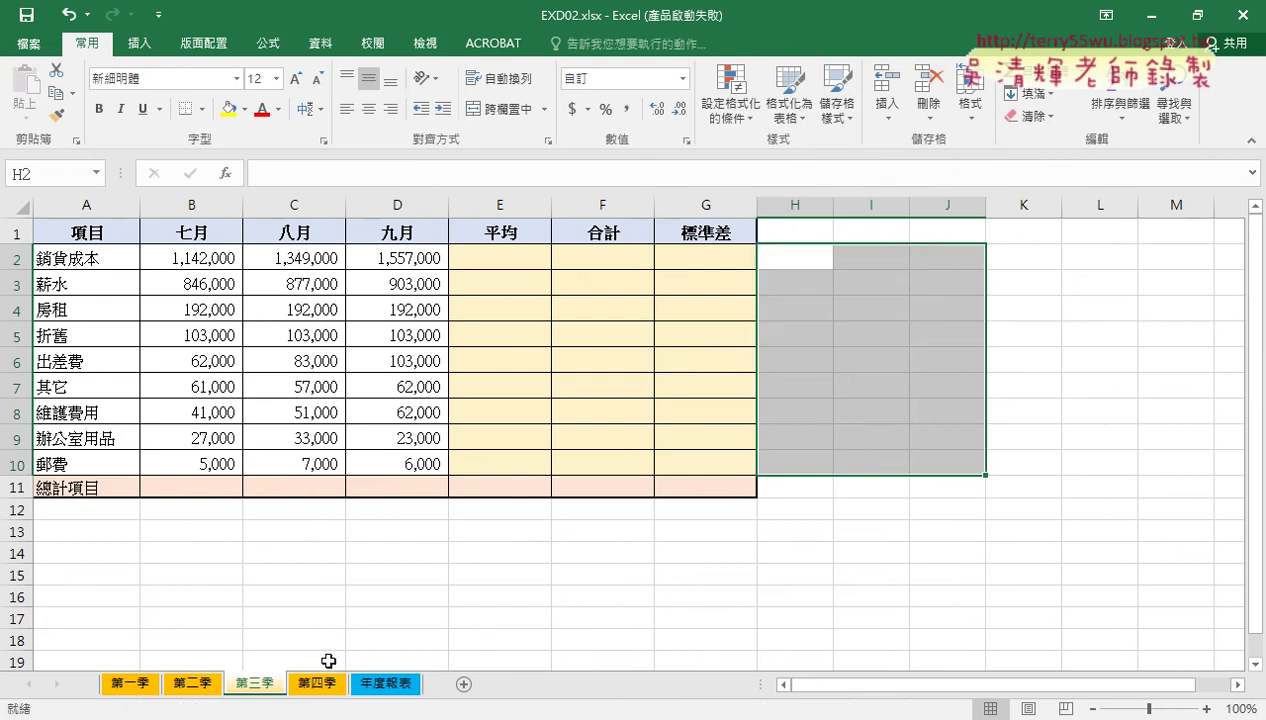
click(318, 682)
Paste 第四季's rounded H2:J10 figures into B2:D10 as values, then select B11:D11.
drag(796, 258, 963, 464)
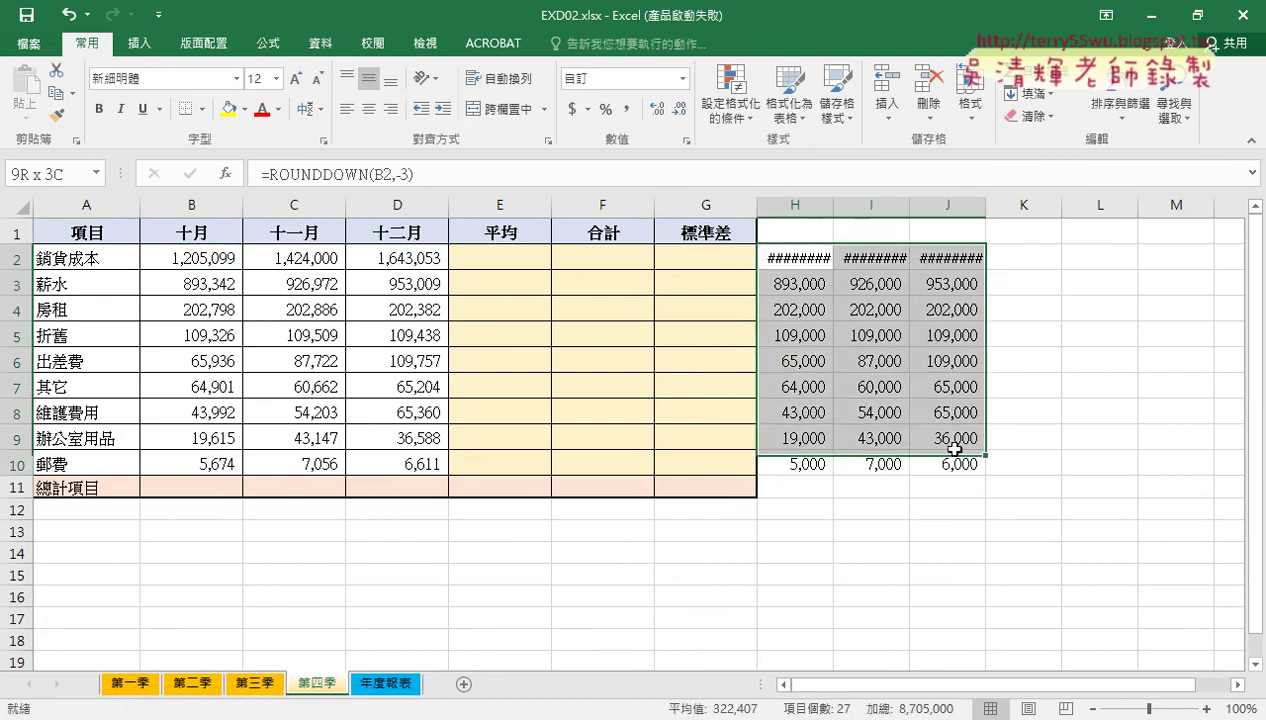
key(ctrl+c)
click(188, 256)
right_click(199, 253)
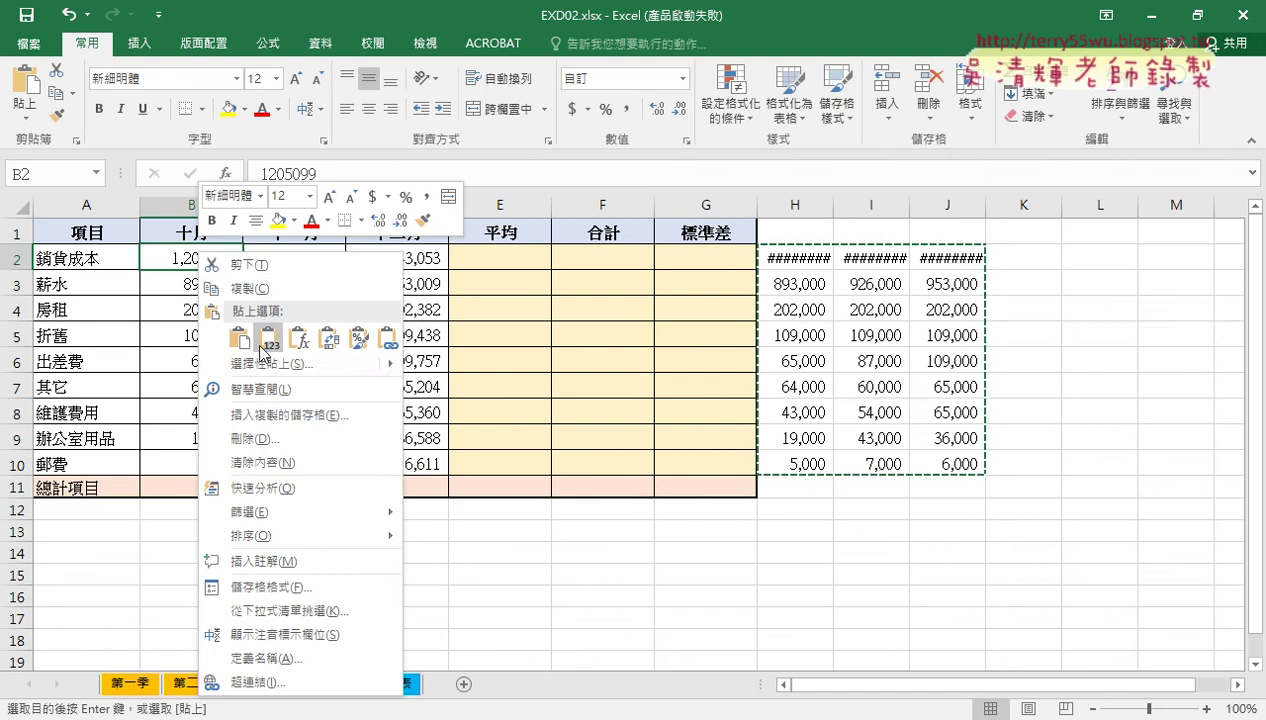
mouse_move(290, 363)
click(486, 551)
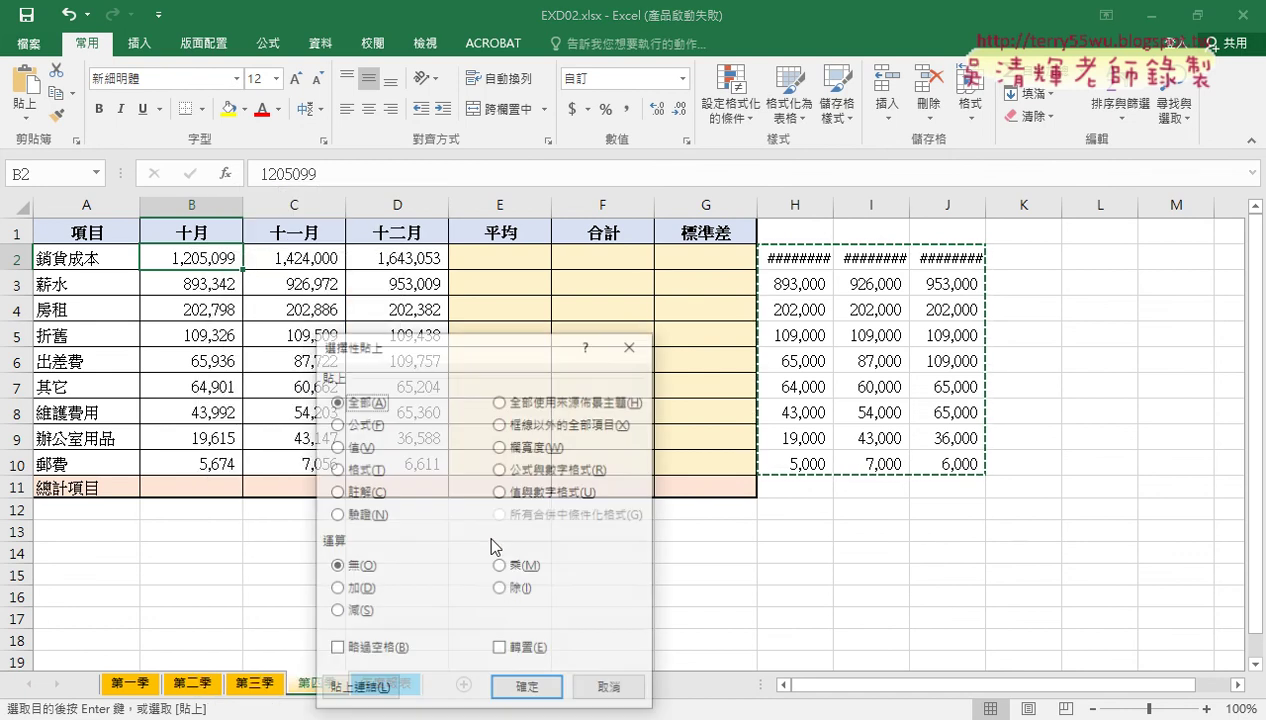
click(356, 449)
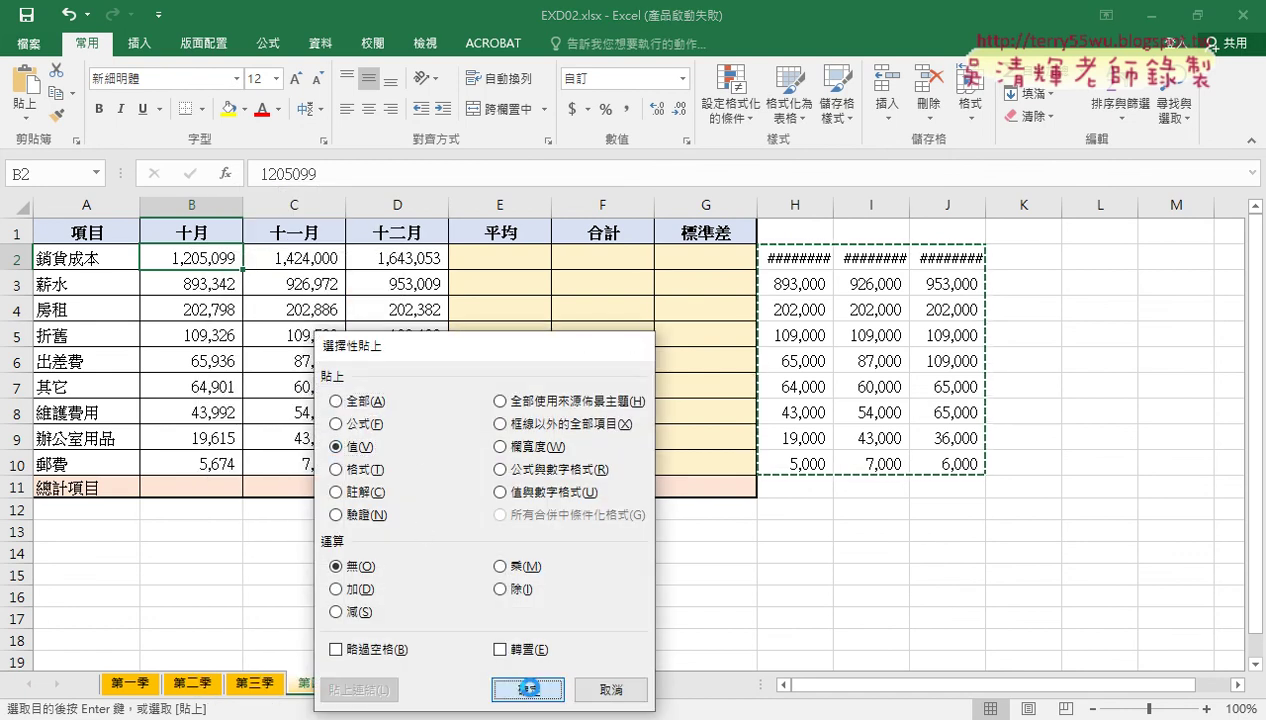
click(527, 689)
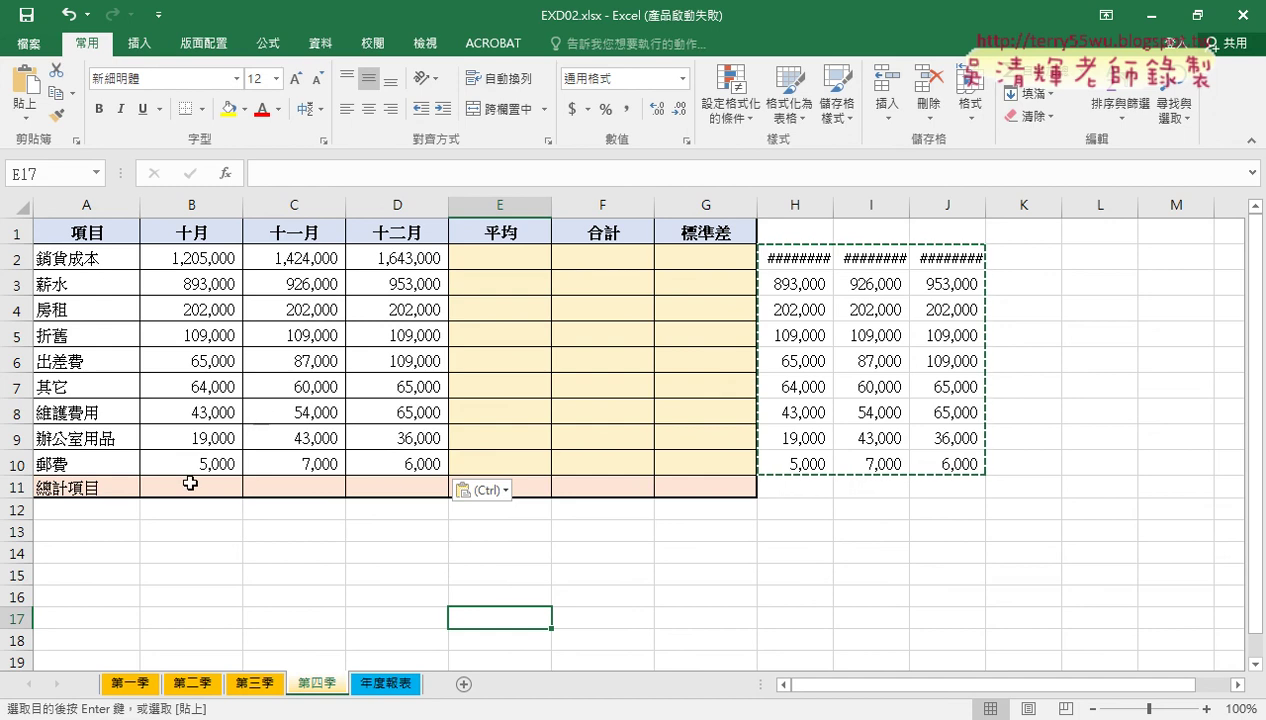
drag(189, 481, 438, 488)
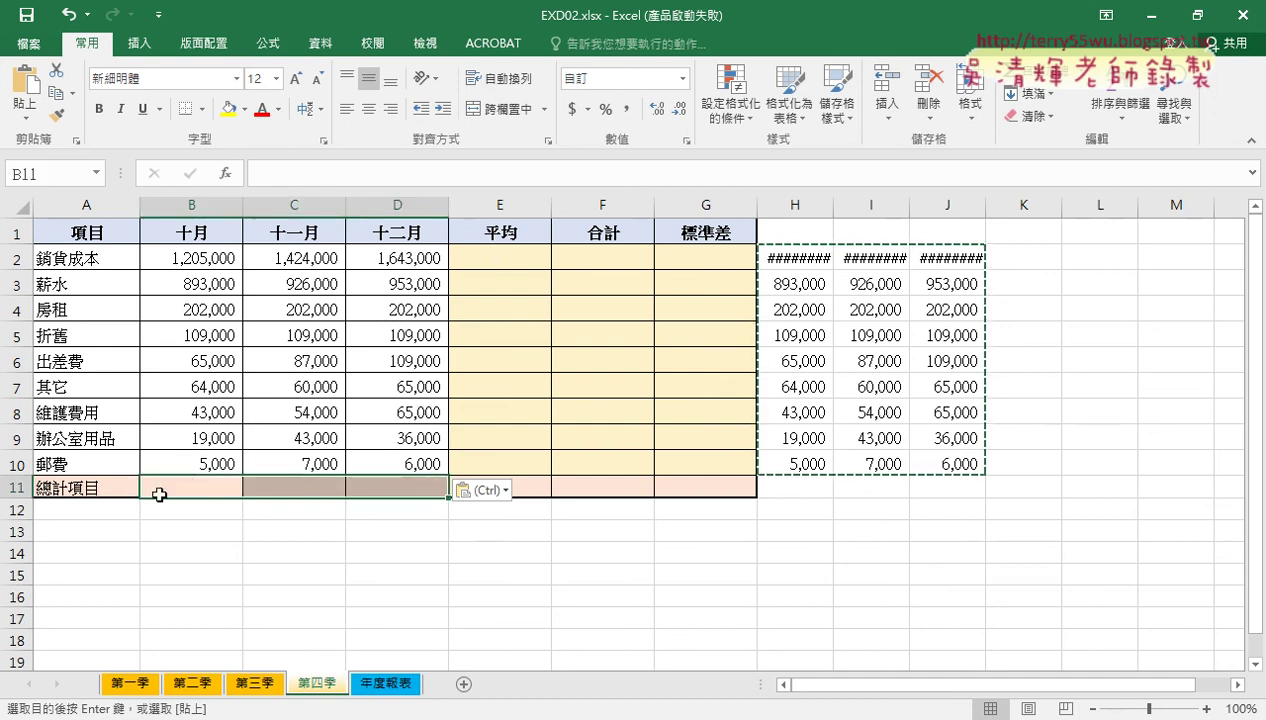
drag(164, 489, 400, 488)
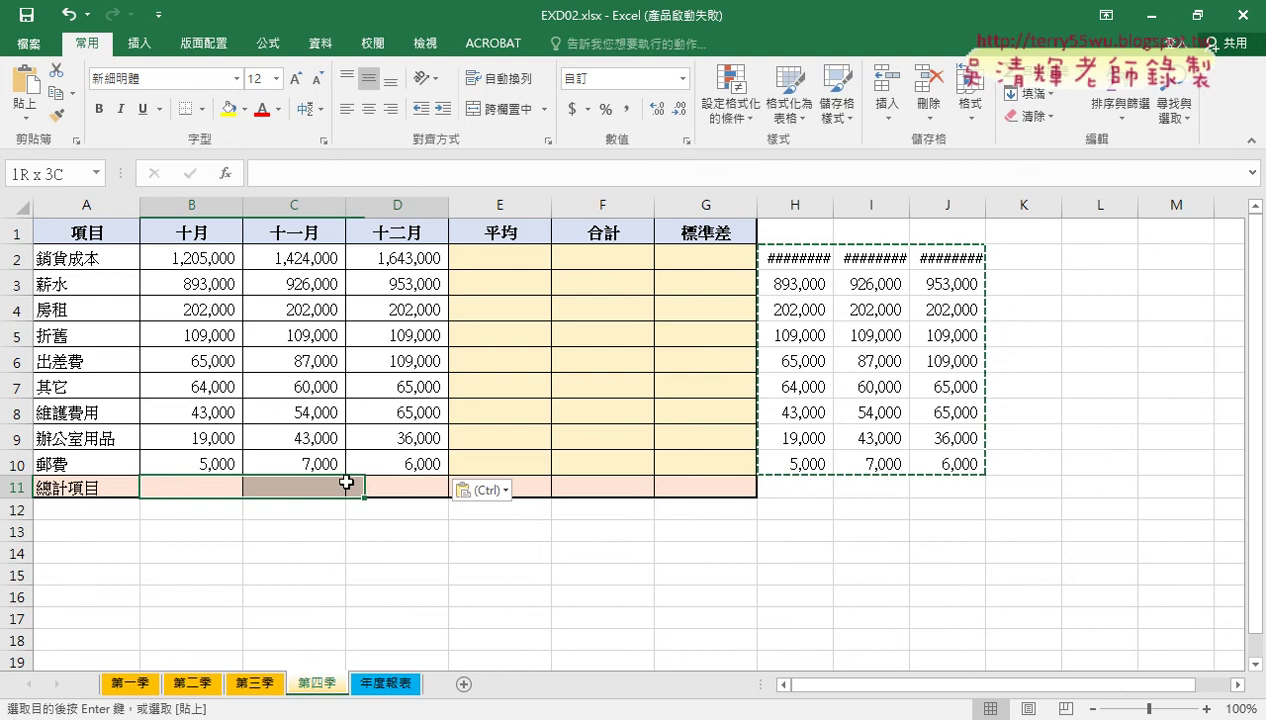
AutoSum B11:D11 to total each month: 2,384,000, 2,641,000 and 2,906,000 on 第一季.
click(138, 685)
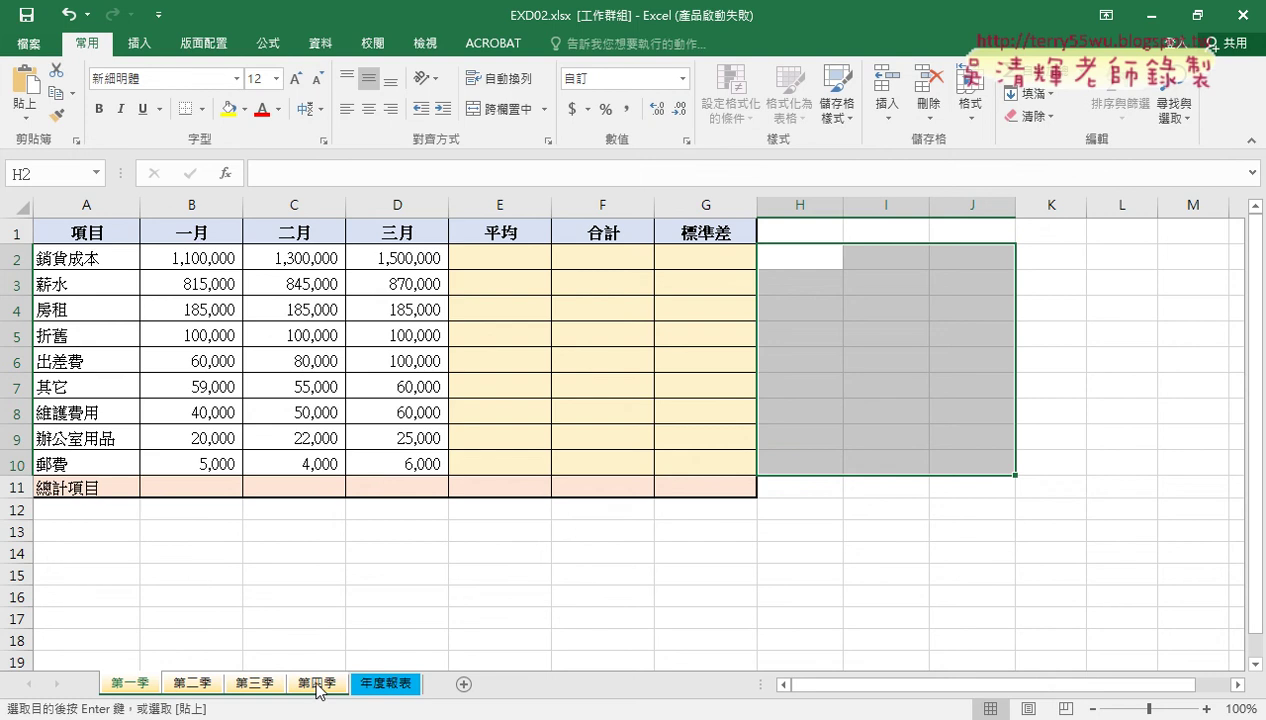
click(198, 484)
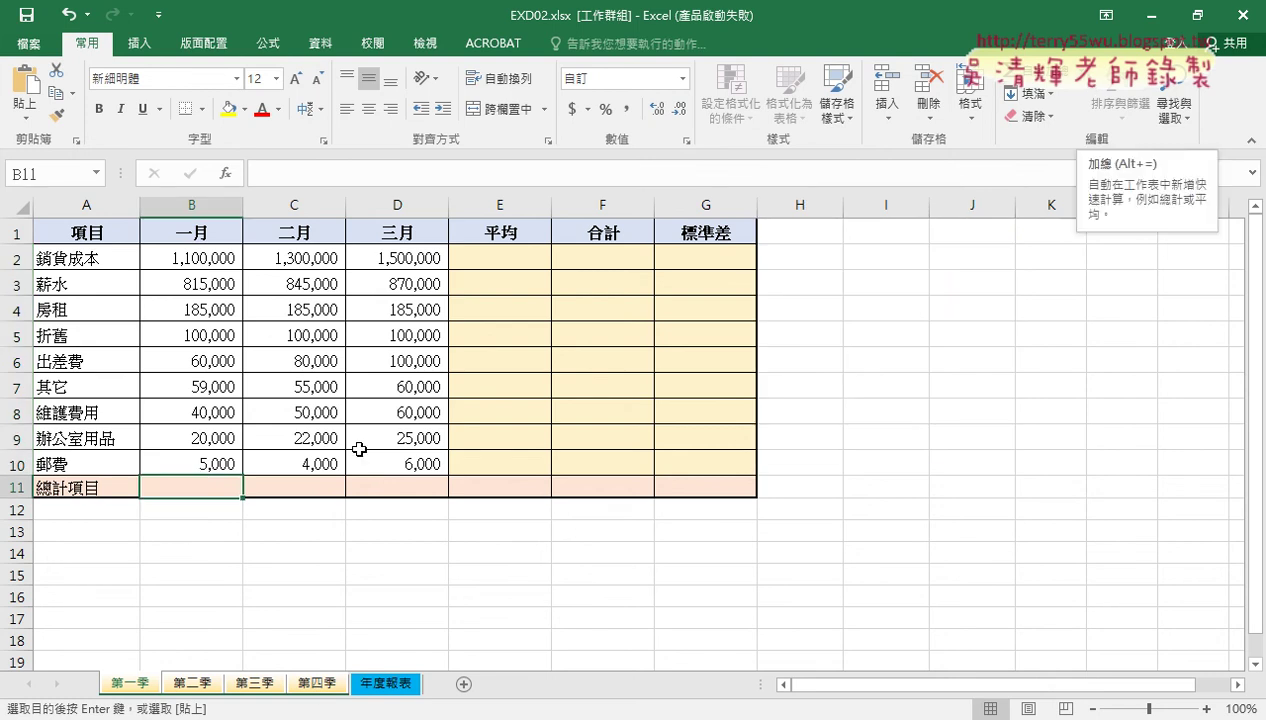
drag(178, 484, 382, 488)
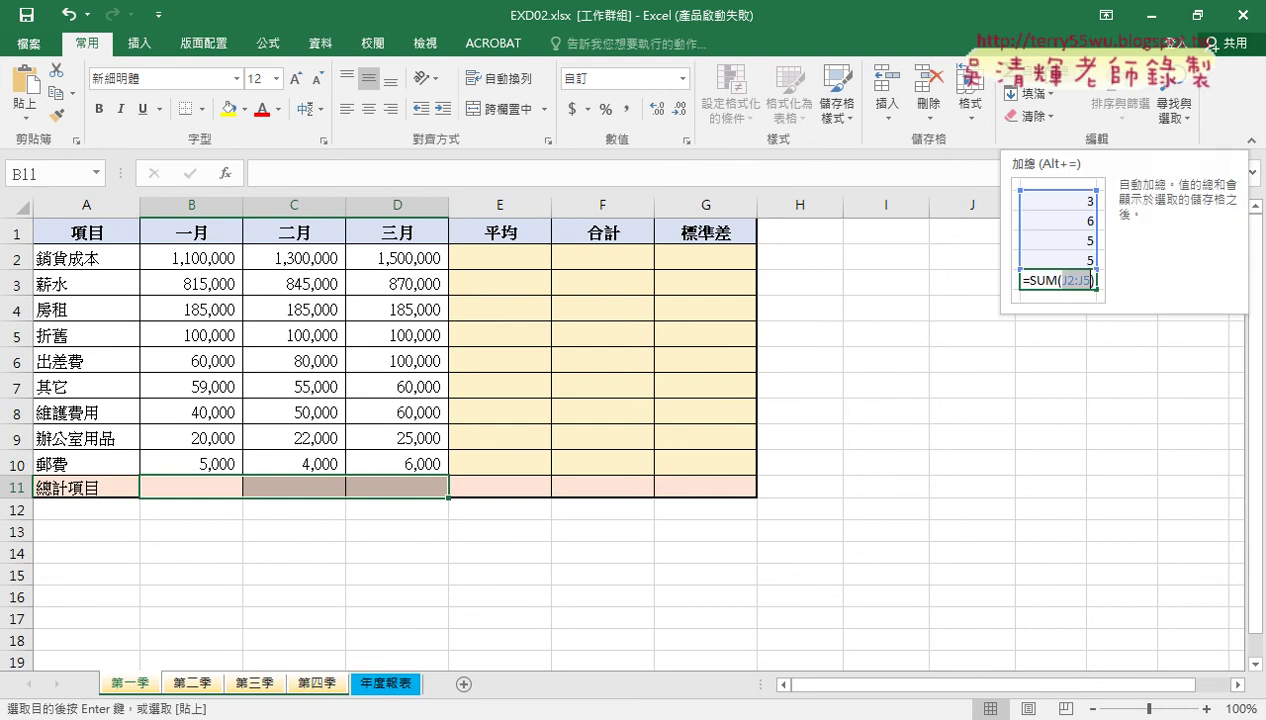
click(1020, 72)
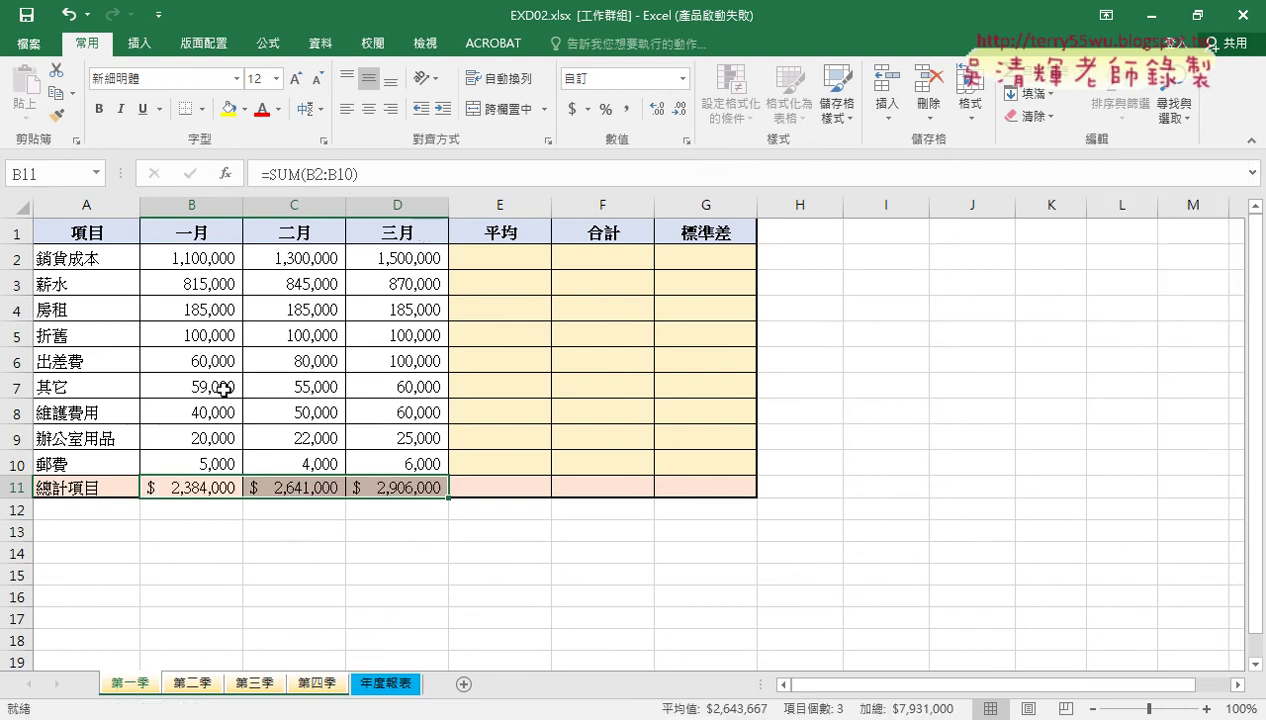
click(508, 259)
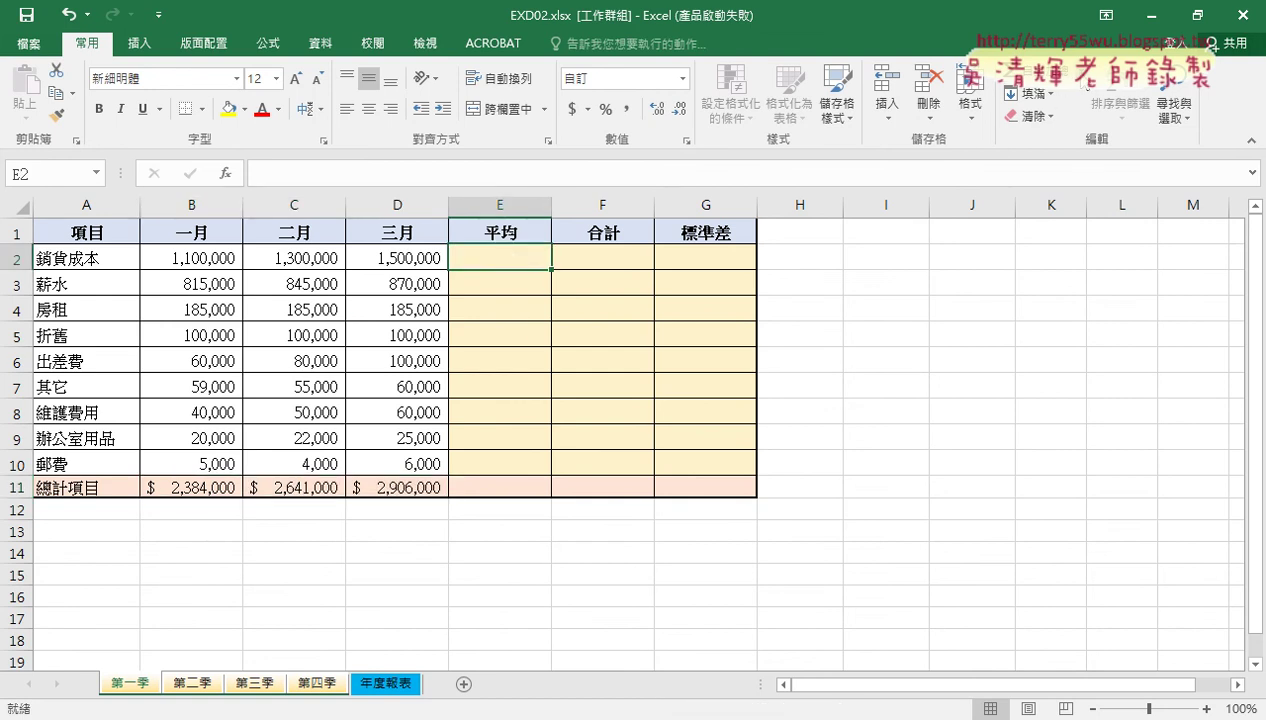
Fill E2:E10 with each row's AVERAGE of its three monthly values.
click(1035, 70)
click(1083, 119)
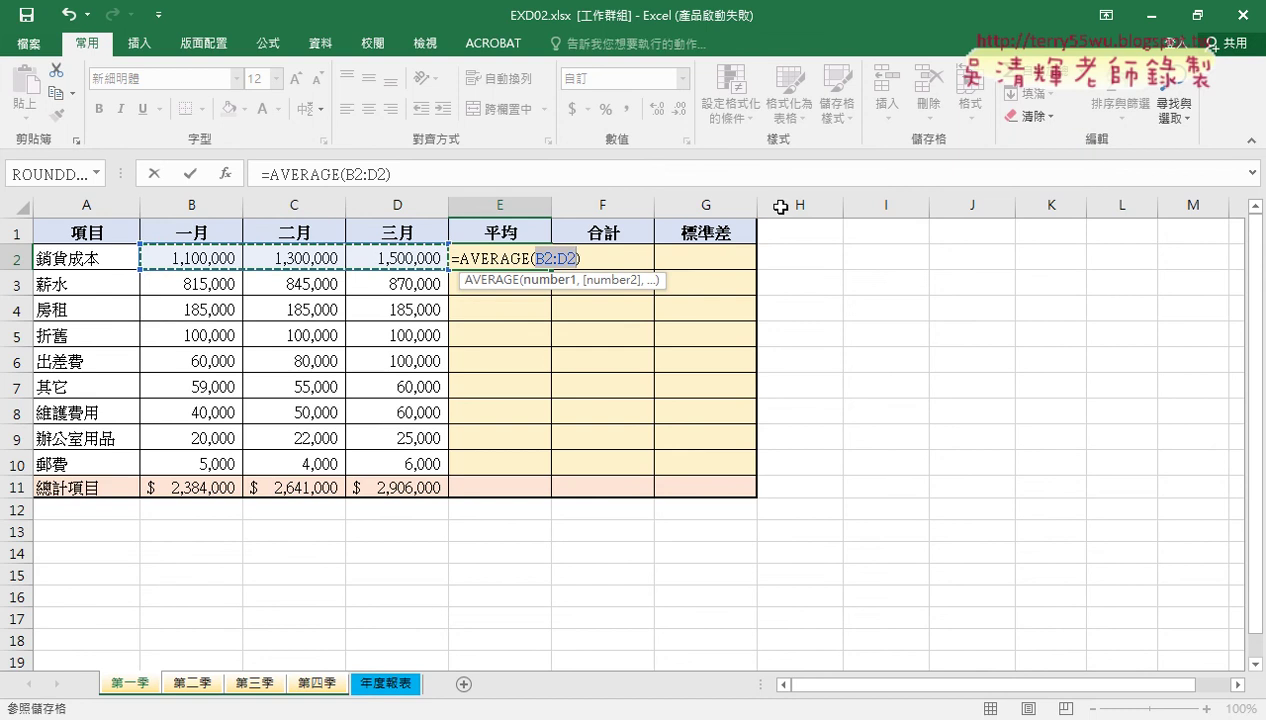
click(190, 174)
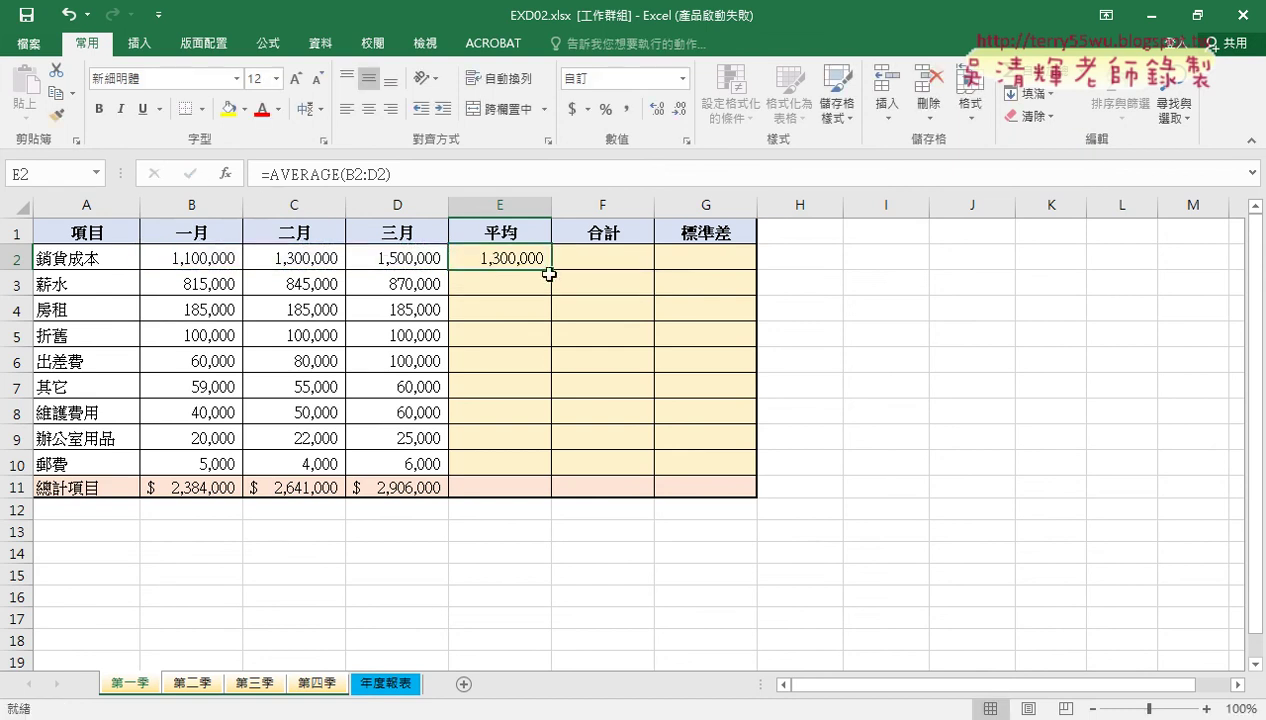
drag(549, 272, 546, 472)
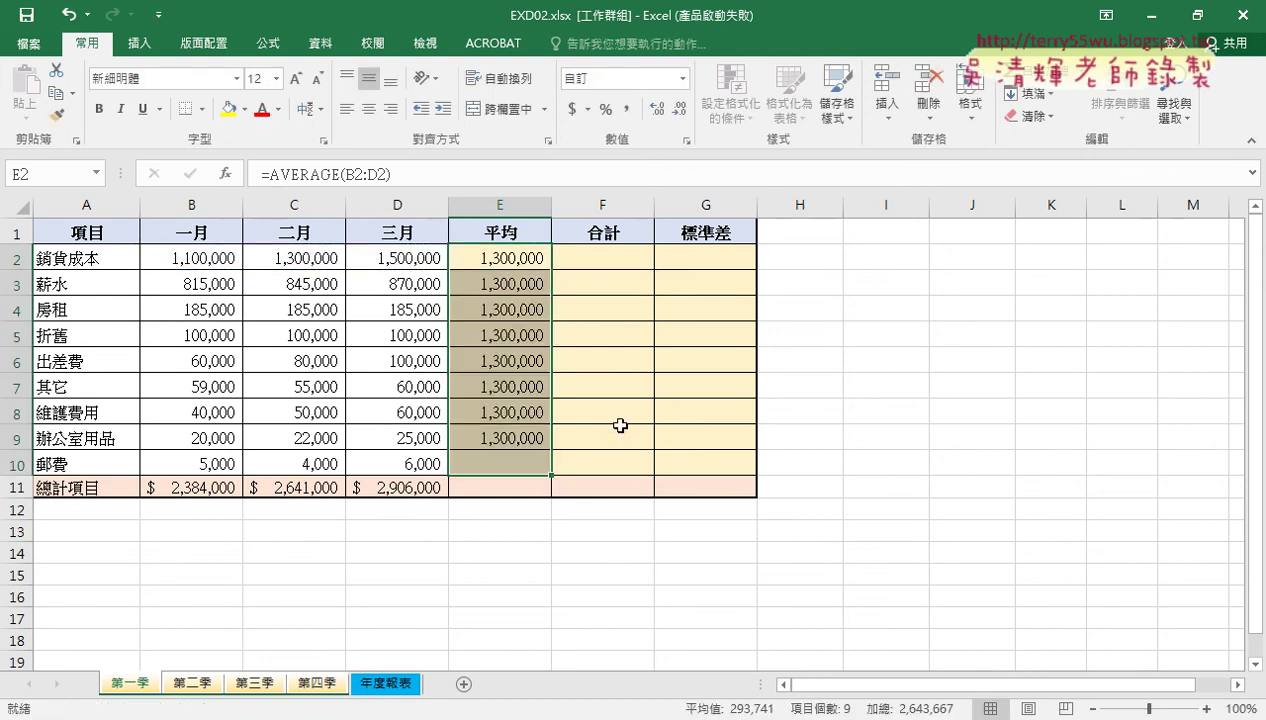
Fill F2:F10 with =SUM(B2:D2) row totals, undoing the fill that spilled into F11.
click(620, 260)
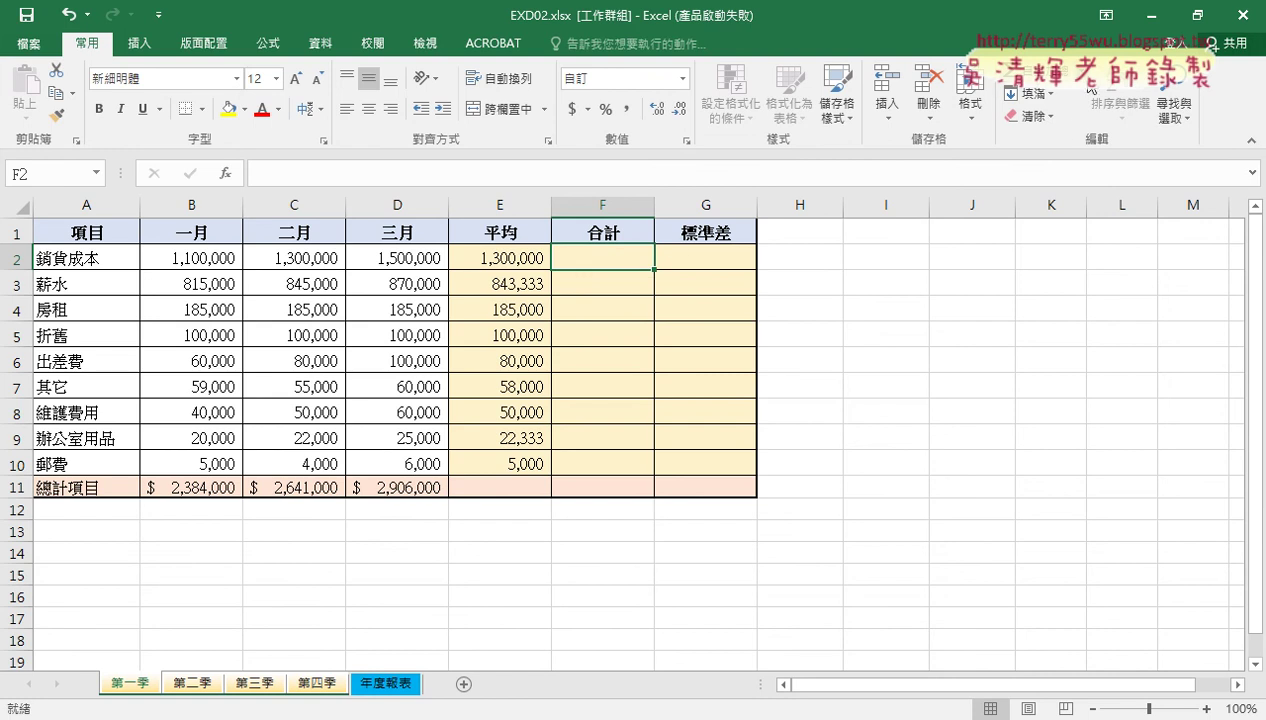
click(1030, 80)
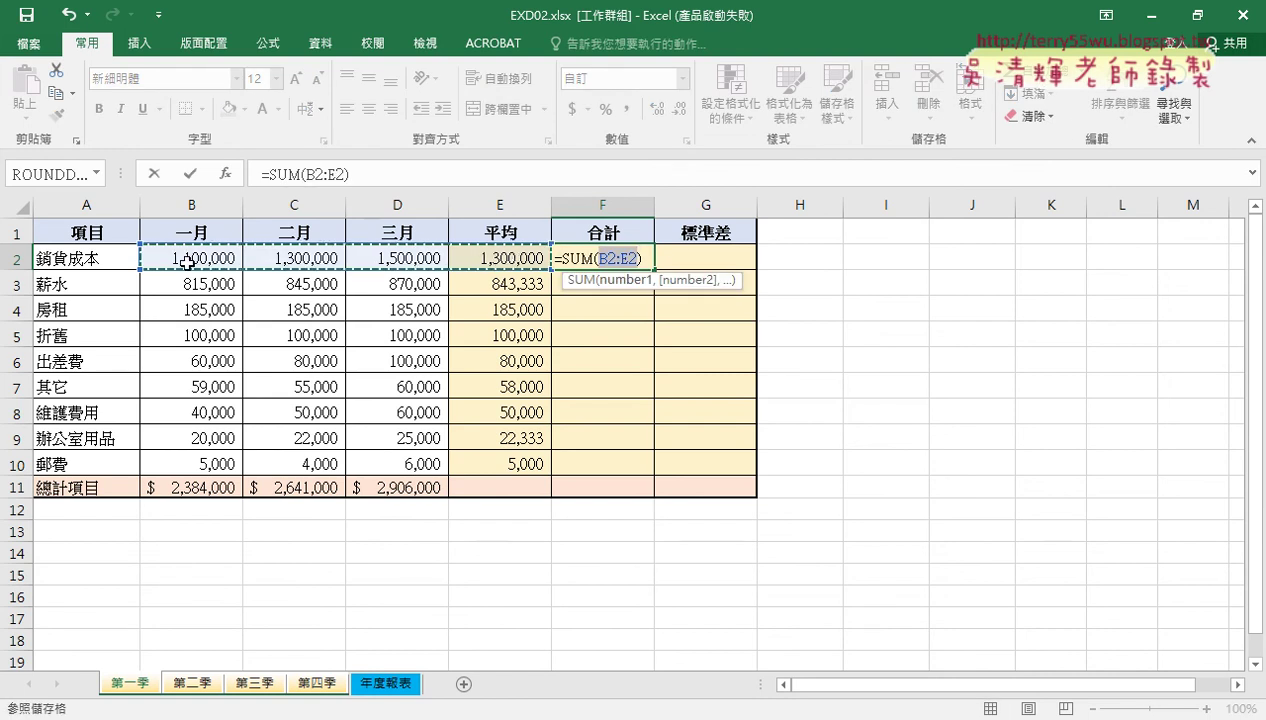
drag(183, 260, 380, 262)
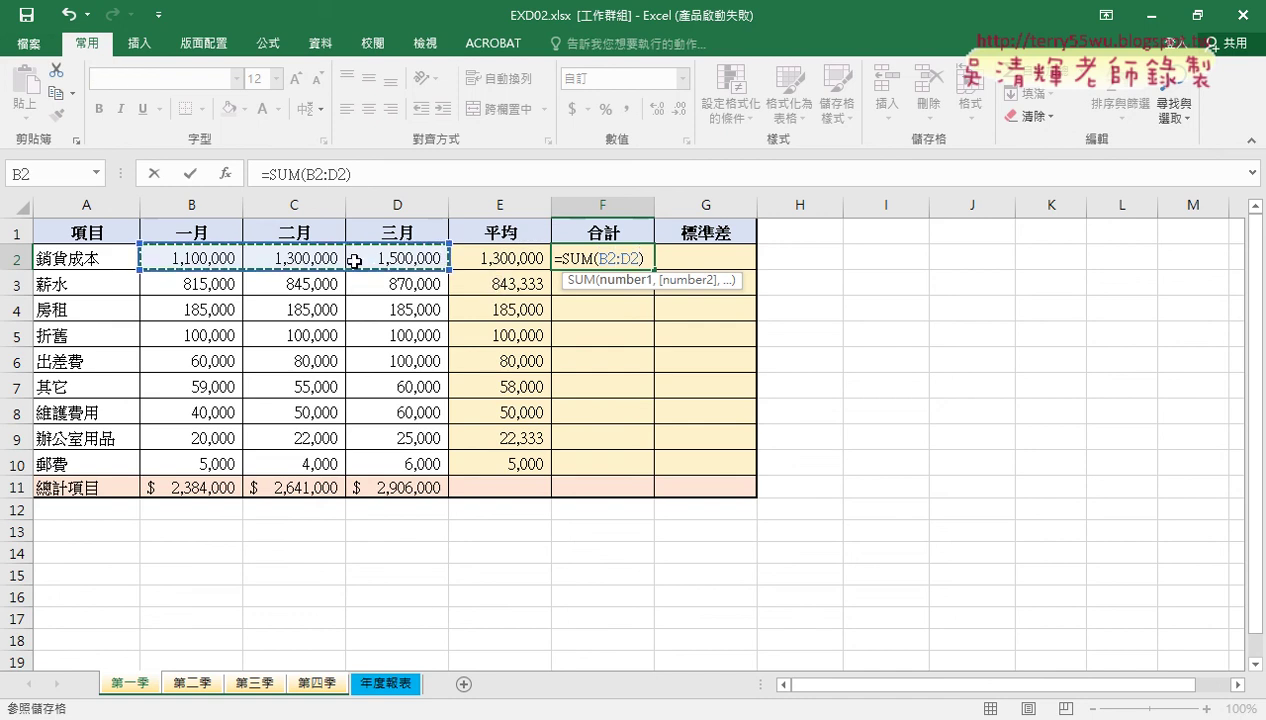
click(191, 176)
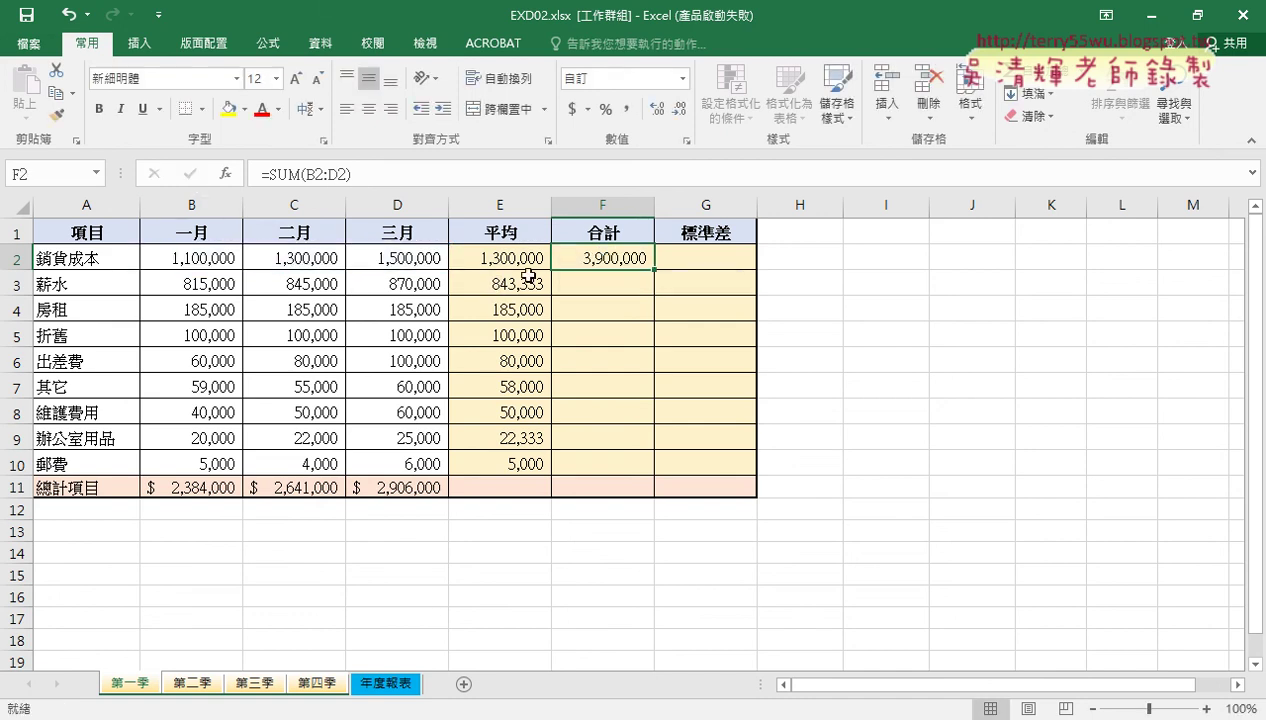
double_click(655, 270)
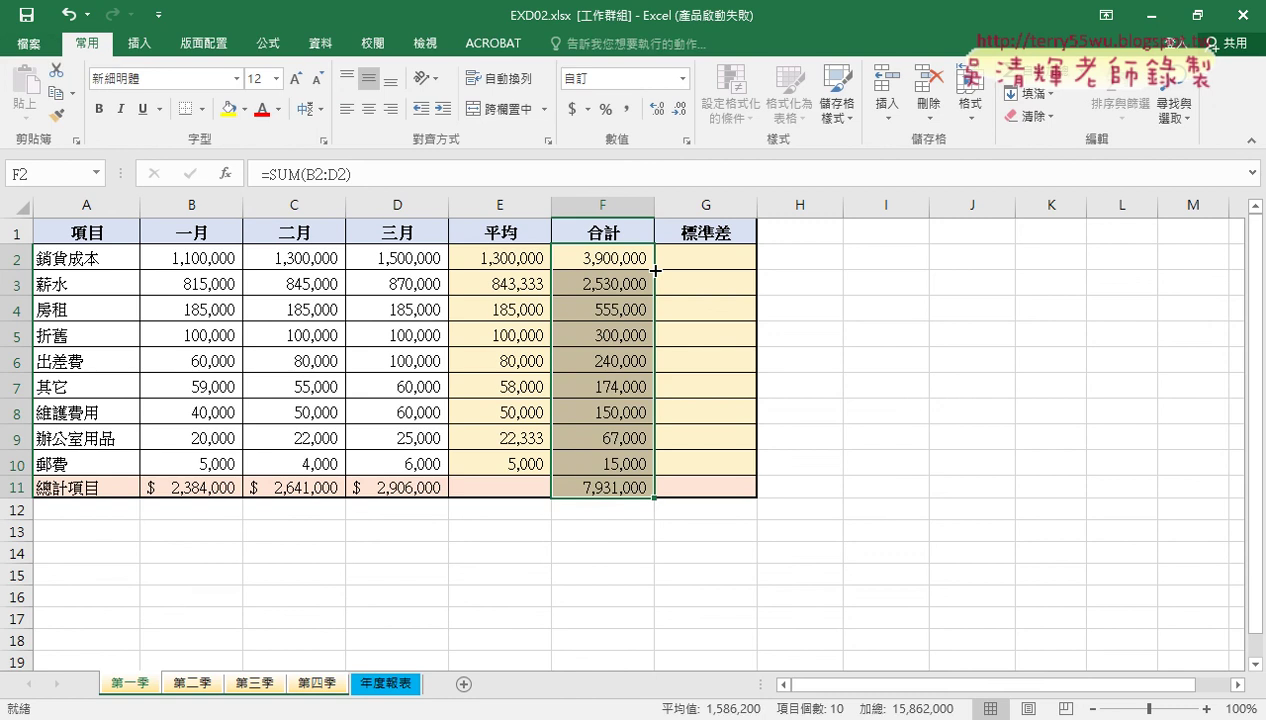
click(608, 488)
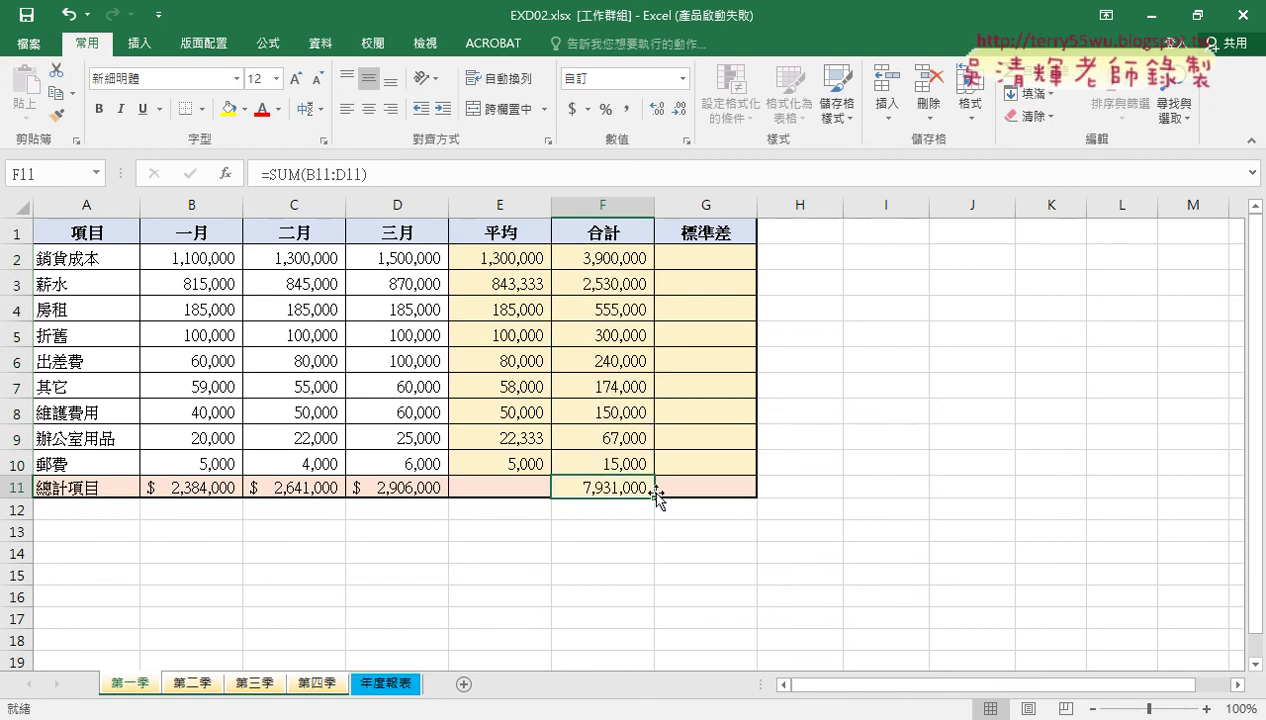
key(ctrl+z)
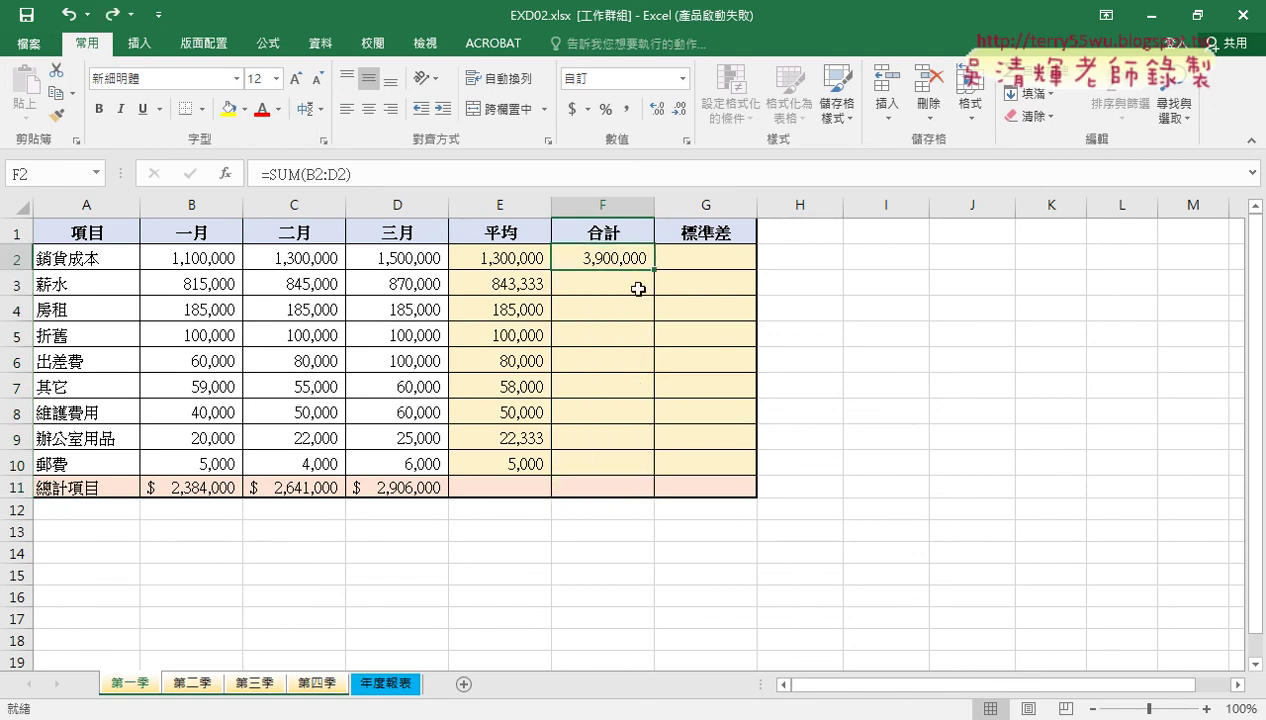
drag(658, 273, 656, 469)
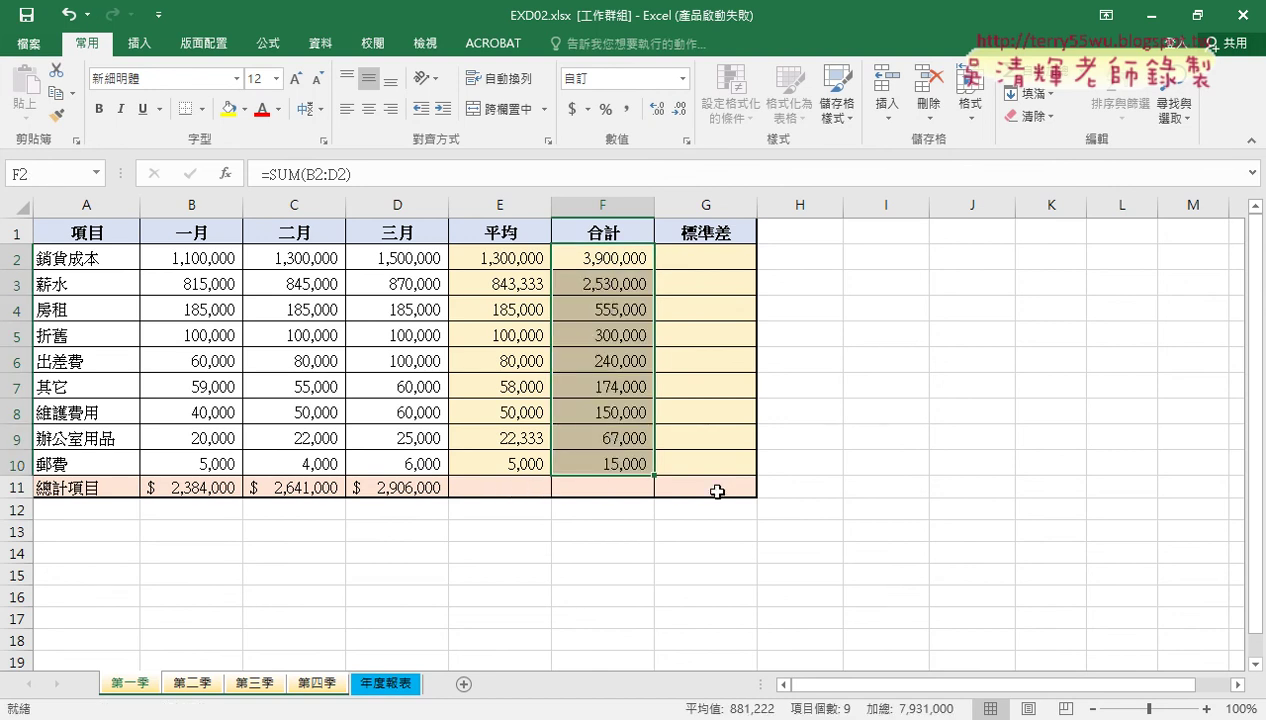
Begin a function in G2 with Insert Function filtered to 統計, checking the instructions PDF.
click(727, 257)
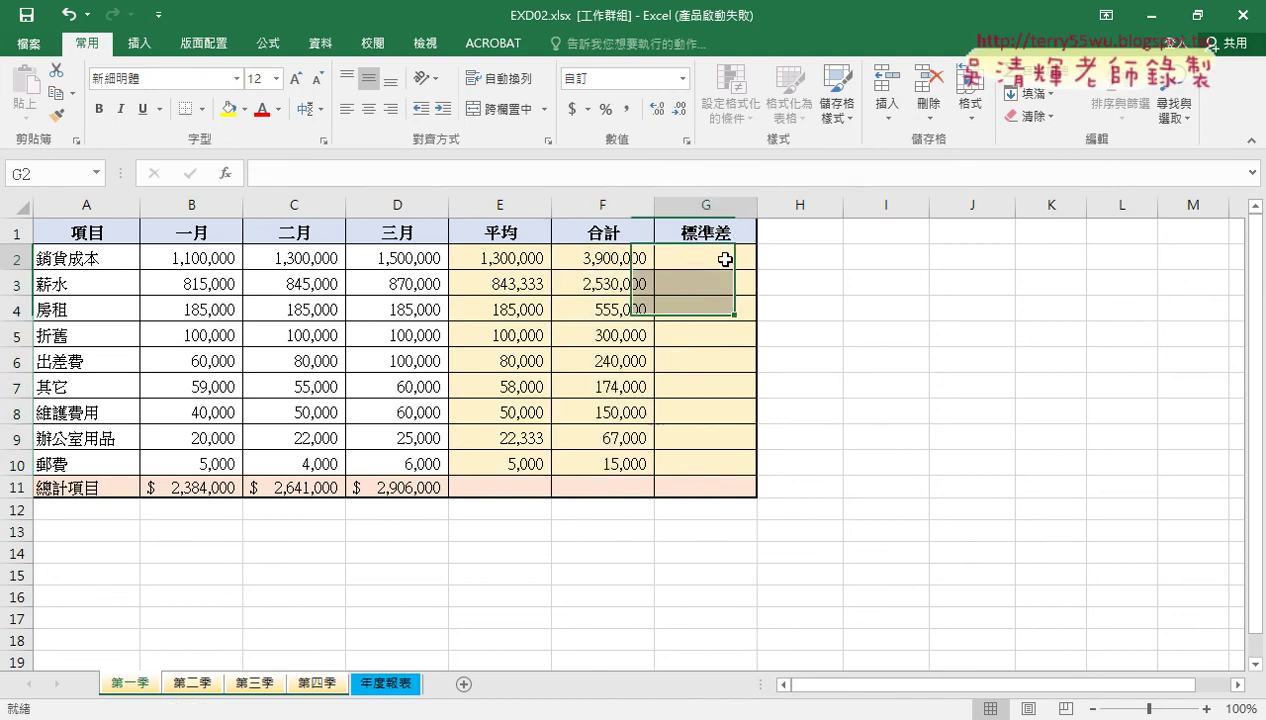
click(228, 175)
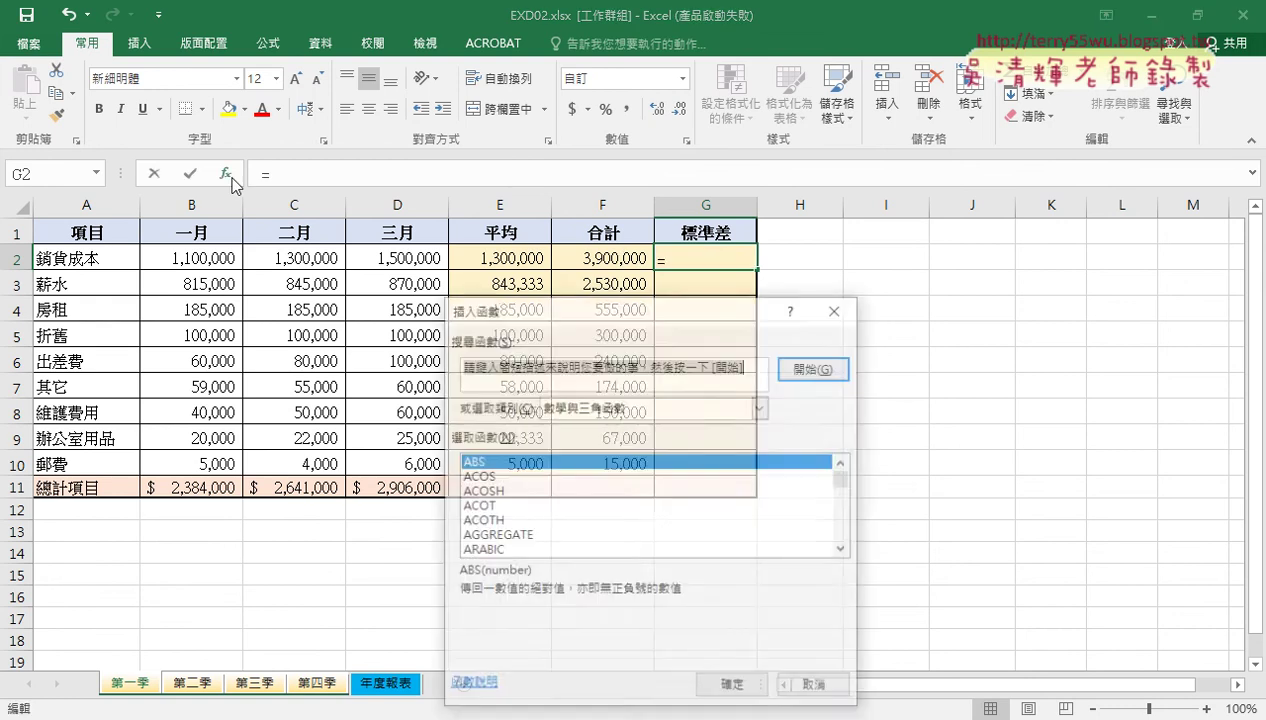
drag(581, 313, 704, 125)
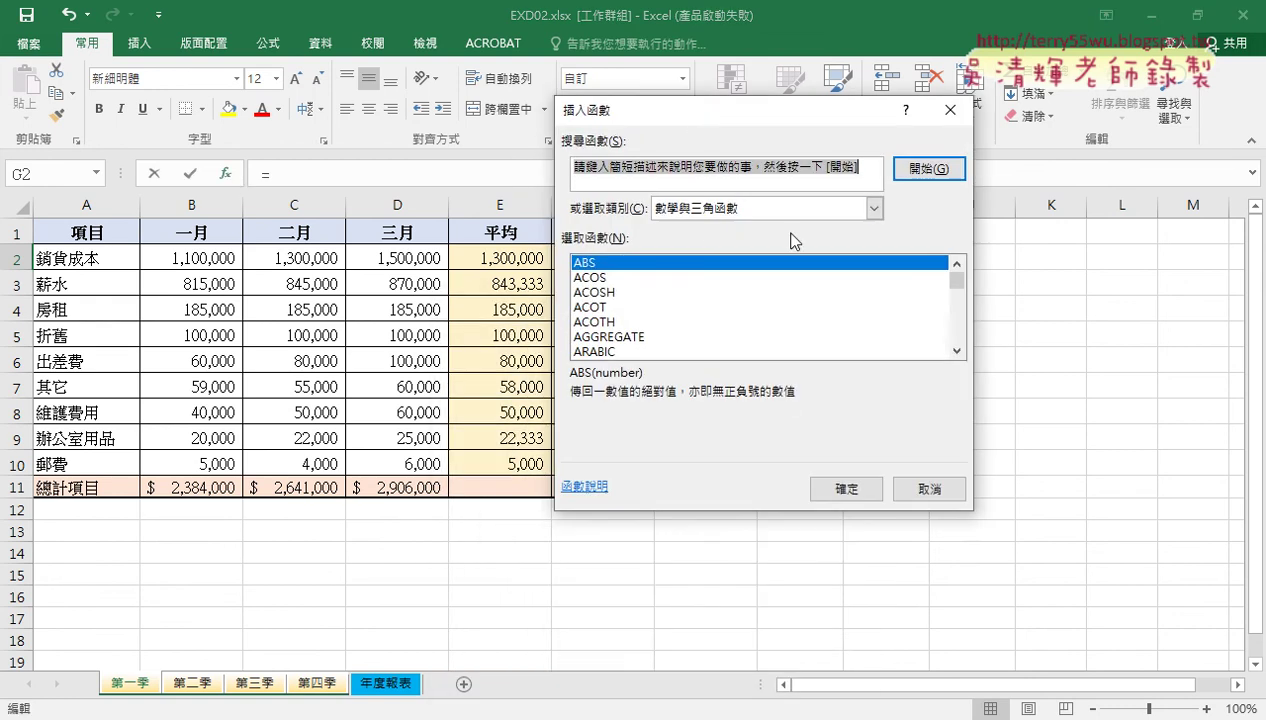
click(785, 210)
click(746, 311)
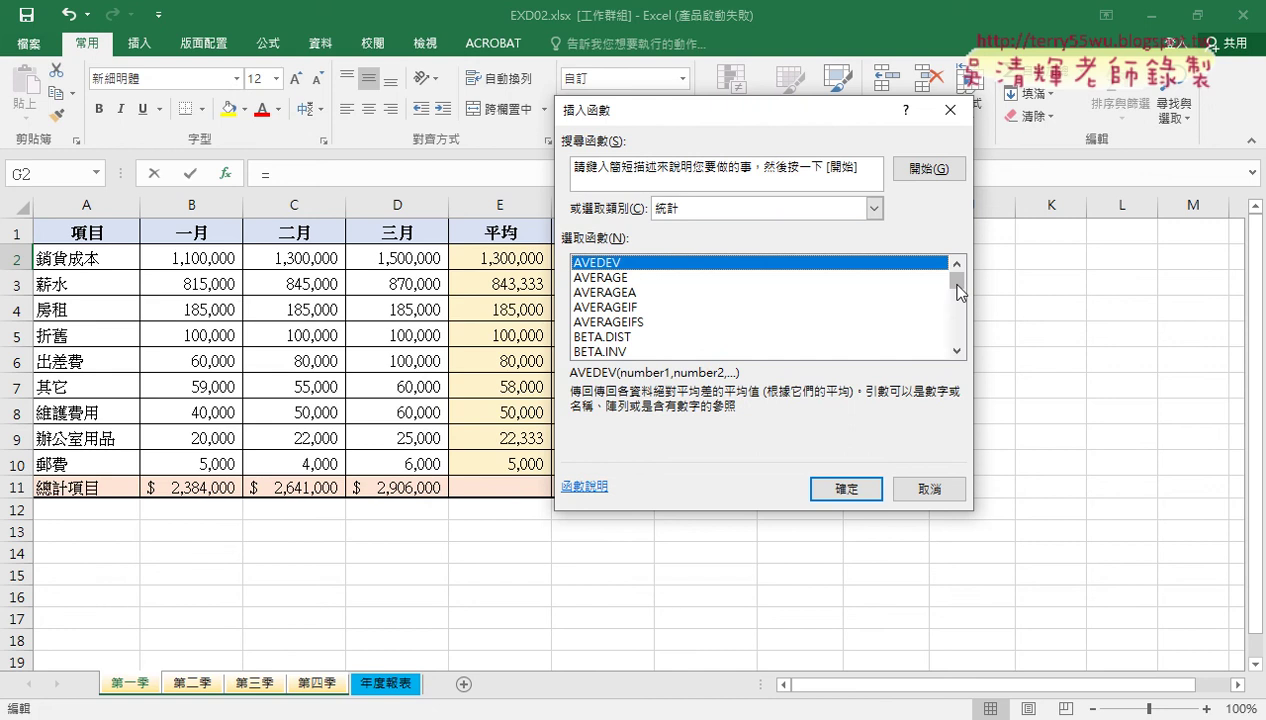
drag(957, 280, 957, 297)
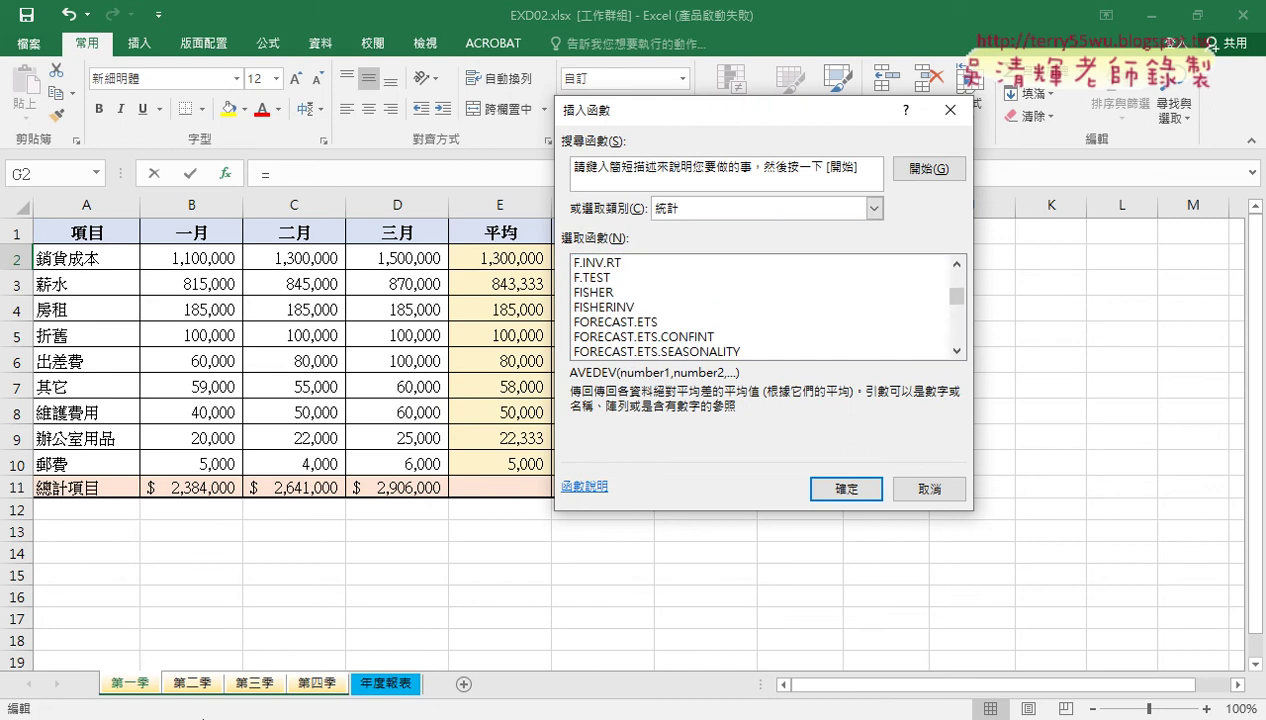
key(alt+Tab)
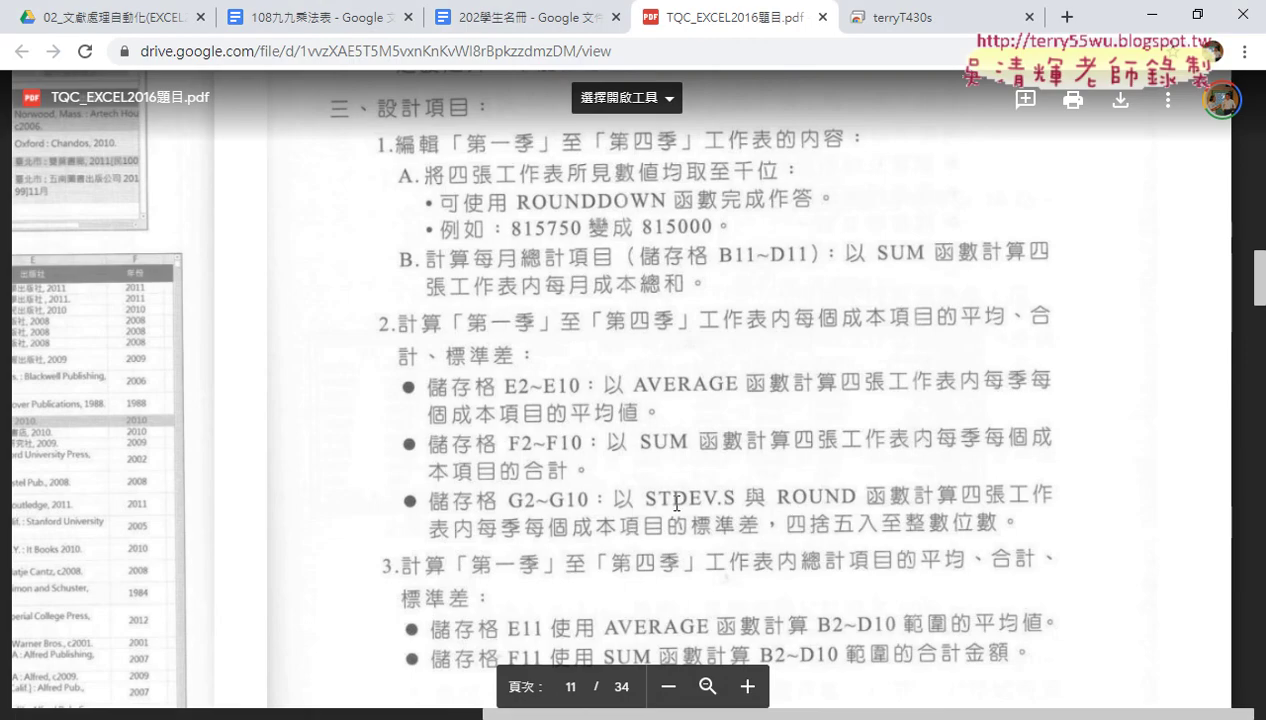
scroll(676, 503, down, 1)
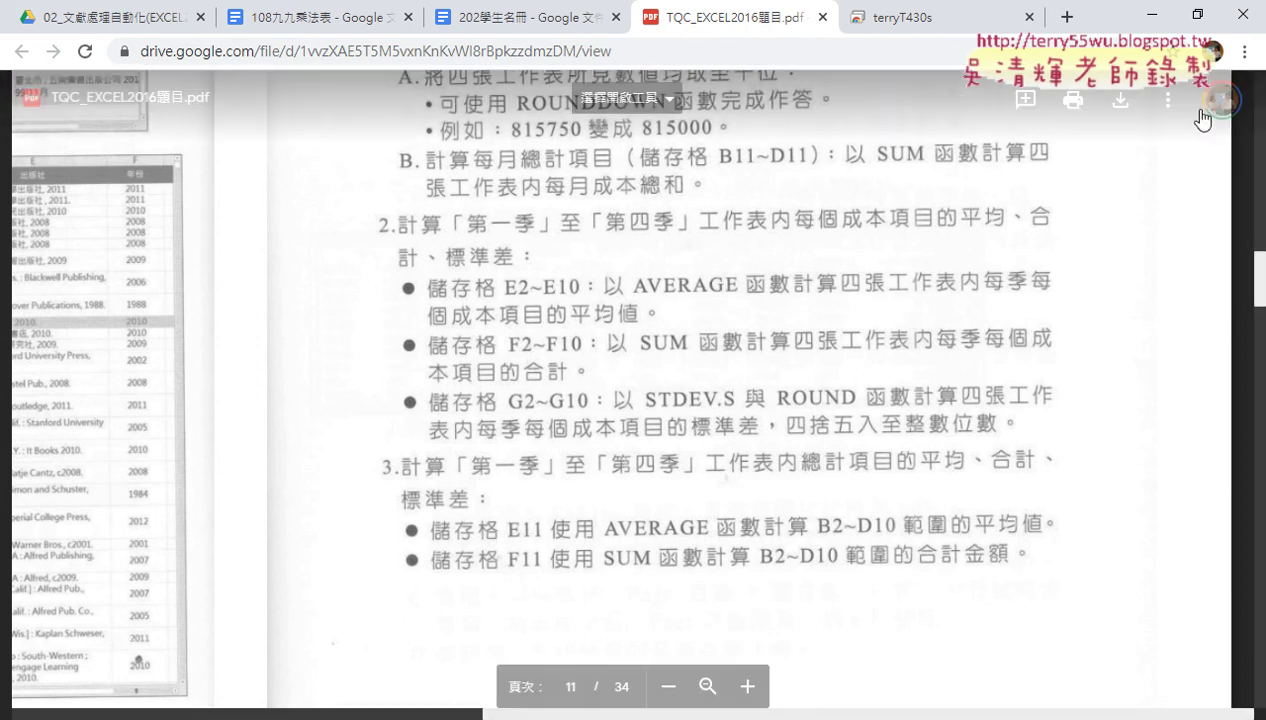
key(alt+Tab)
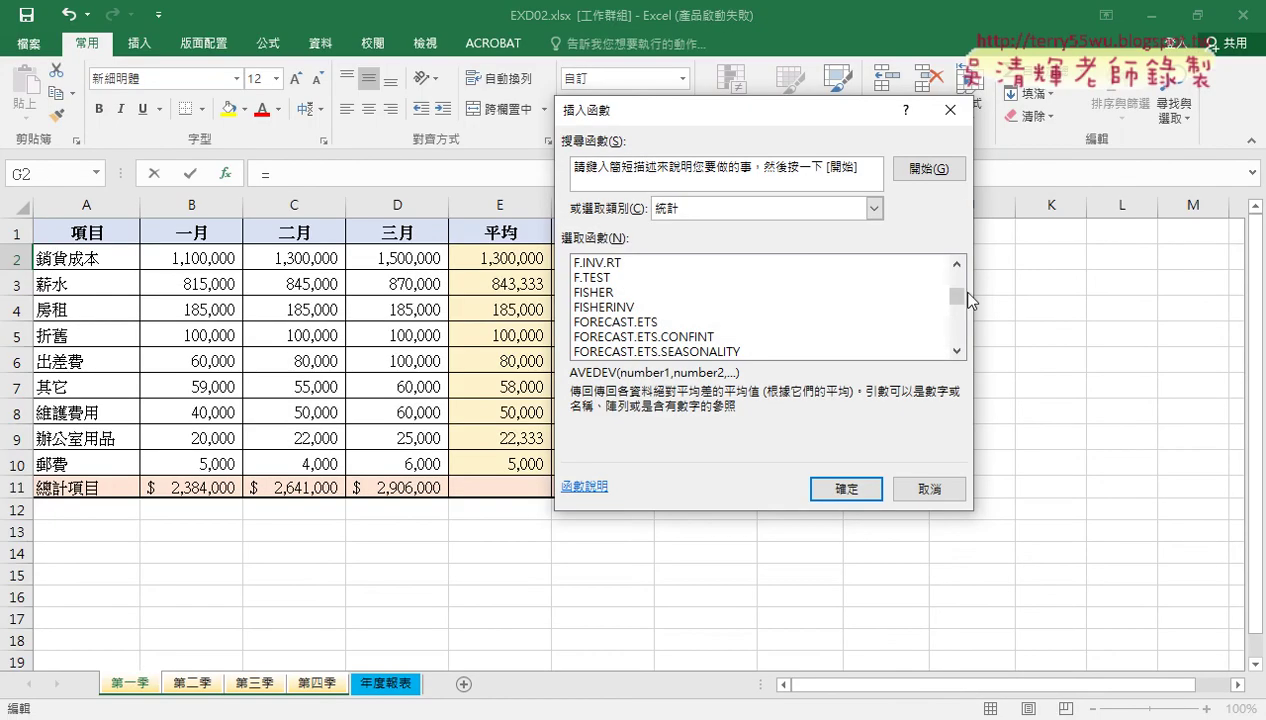
Enter =STDEV.S(B2:D2) in G2 and fill it down to G10.
drag(967, 300, 955, 342)
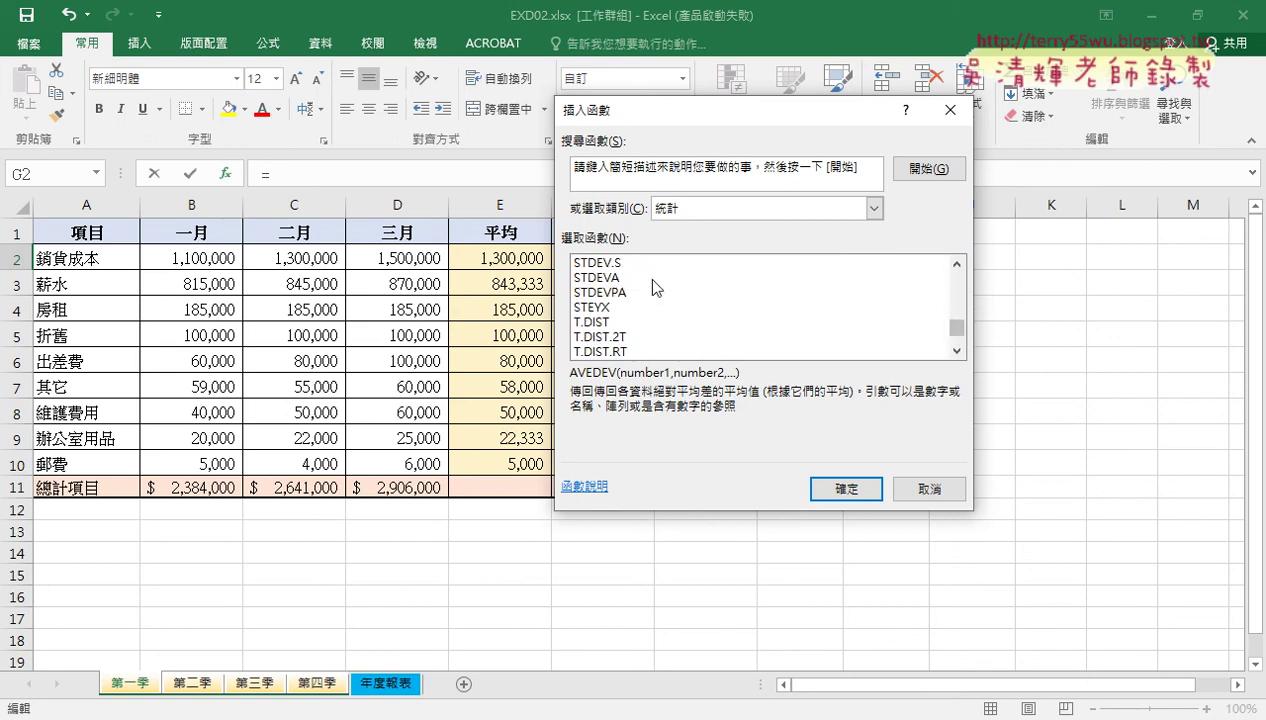
click(600, 263)
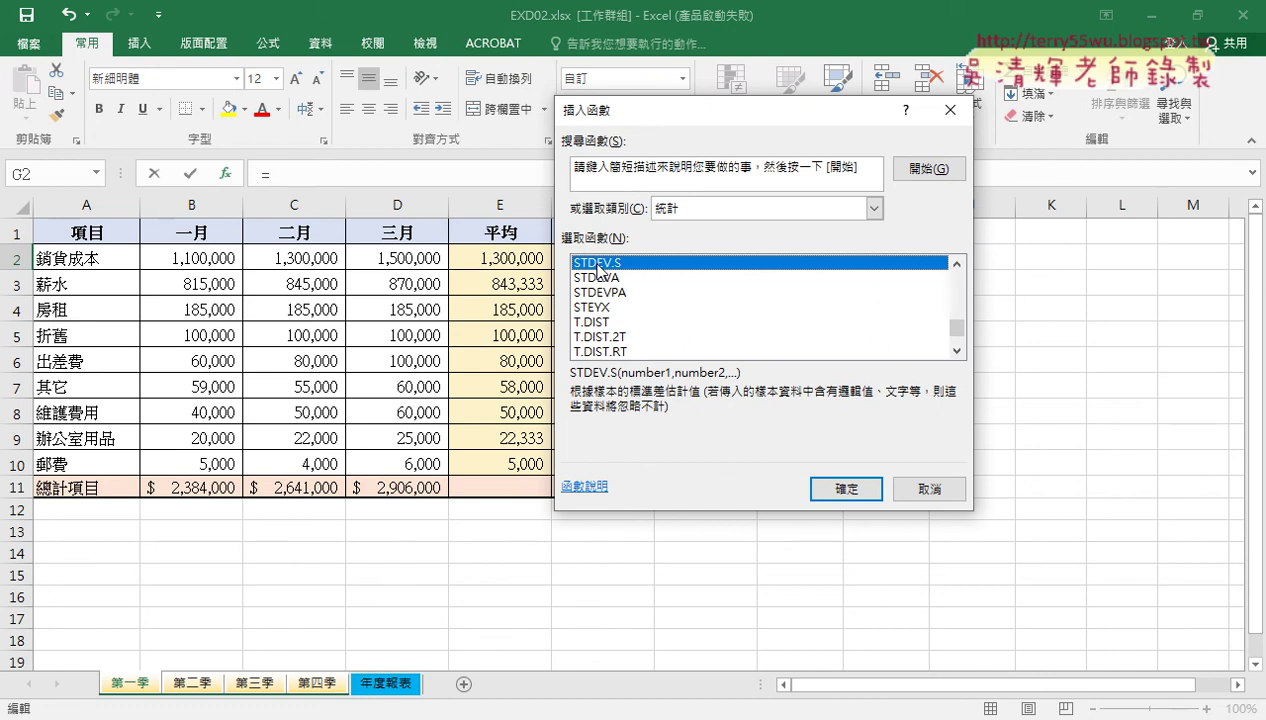
click(852, 492)
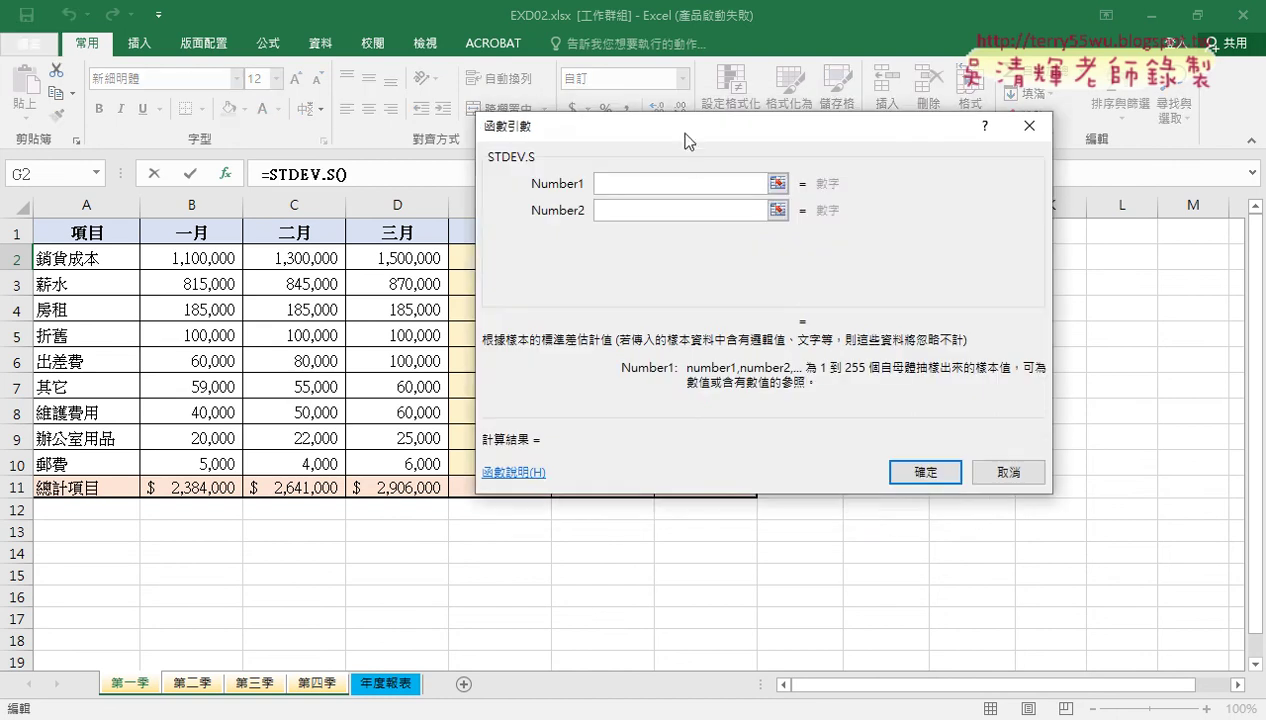
drag(687, 141, 993, 169)
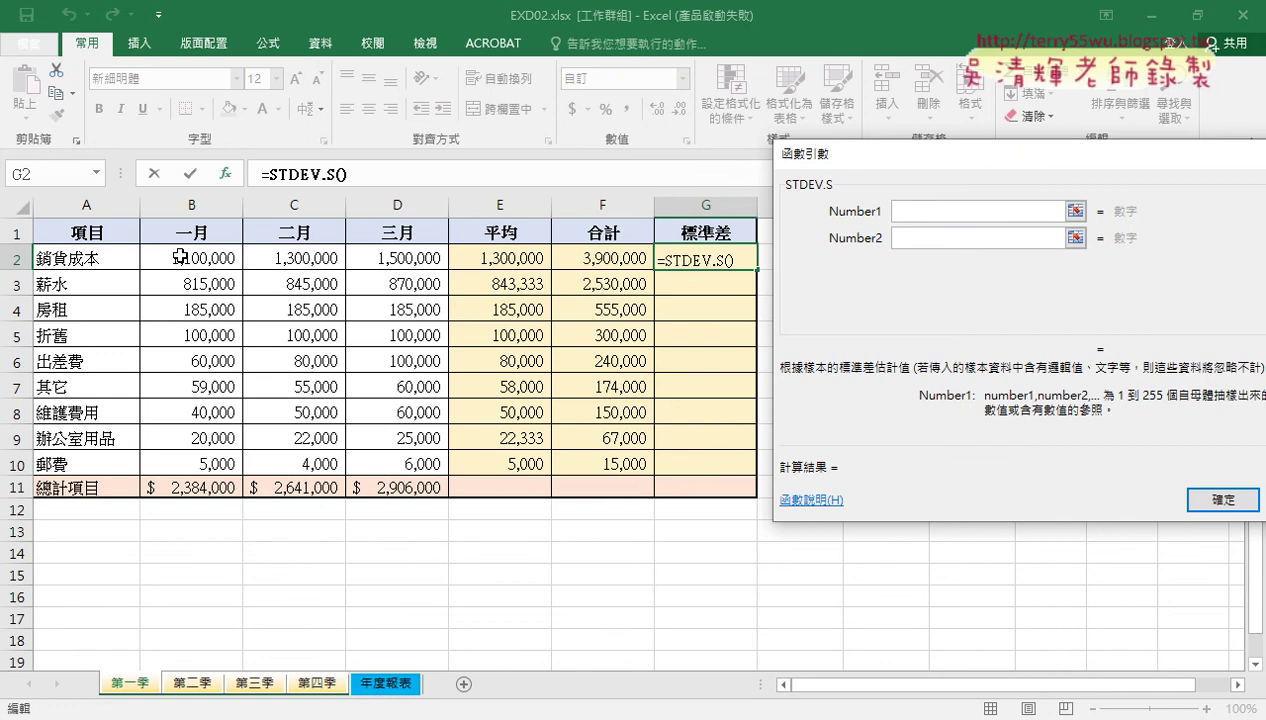
drag(180, 257, 402, 257)
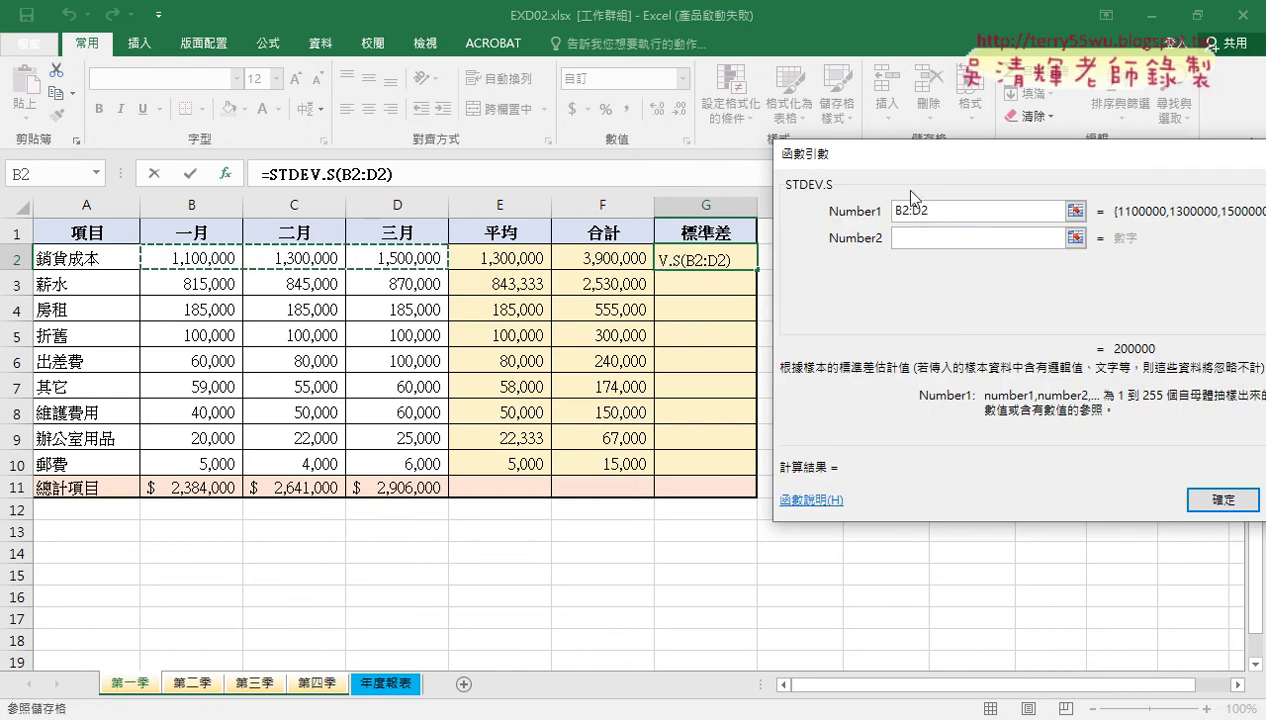
click(1210, 502)
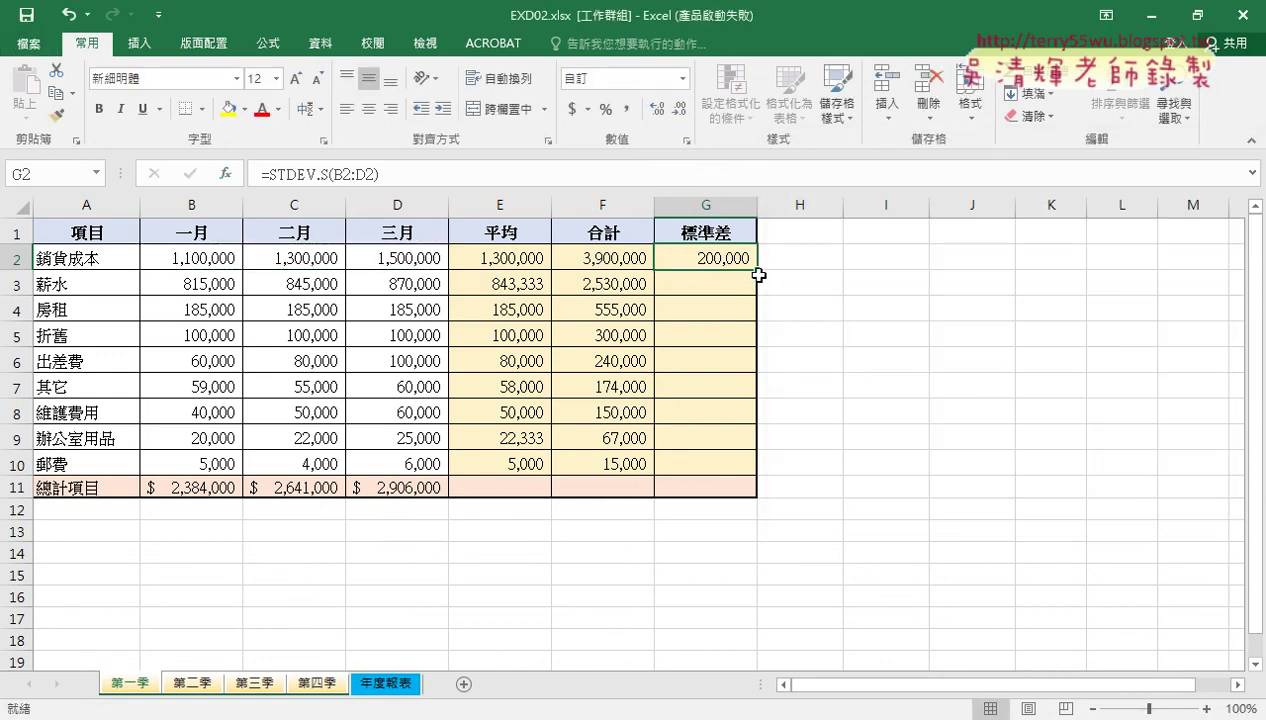
drag(757, 269, 760, 476)
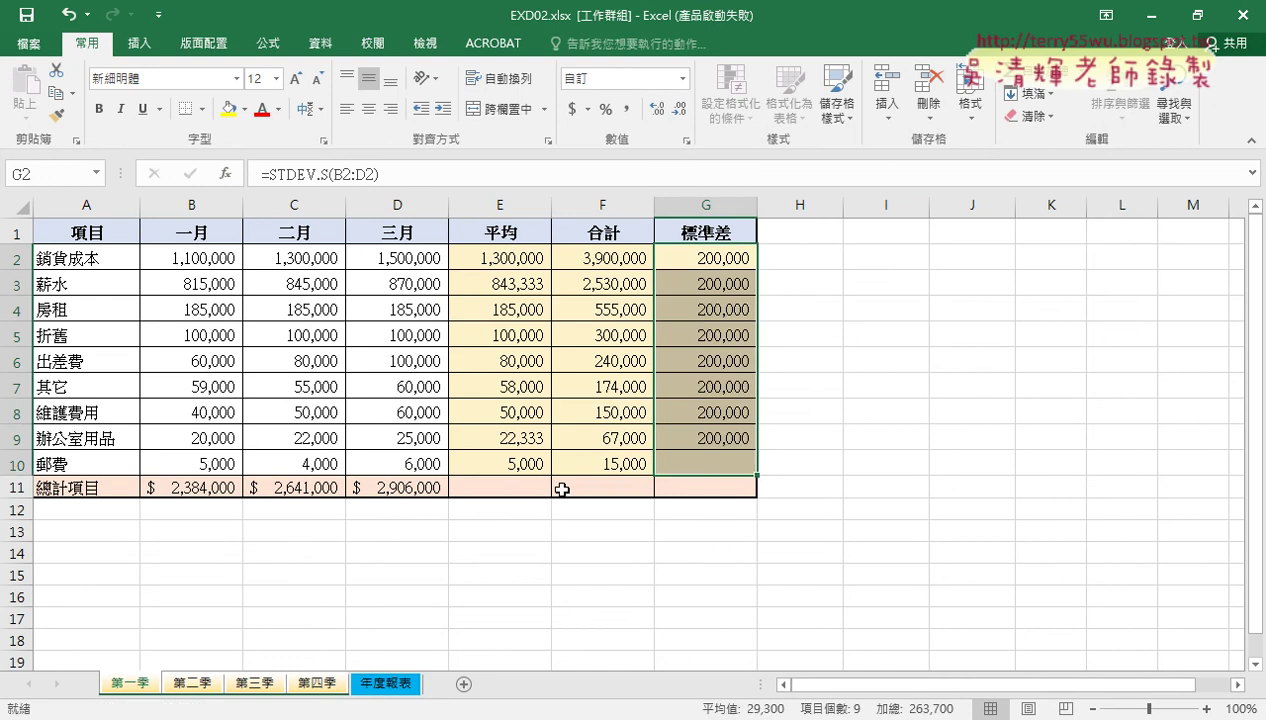
Put the average of B2:D10 in E11, giving $293,741.
click(502, 488)
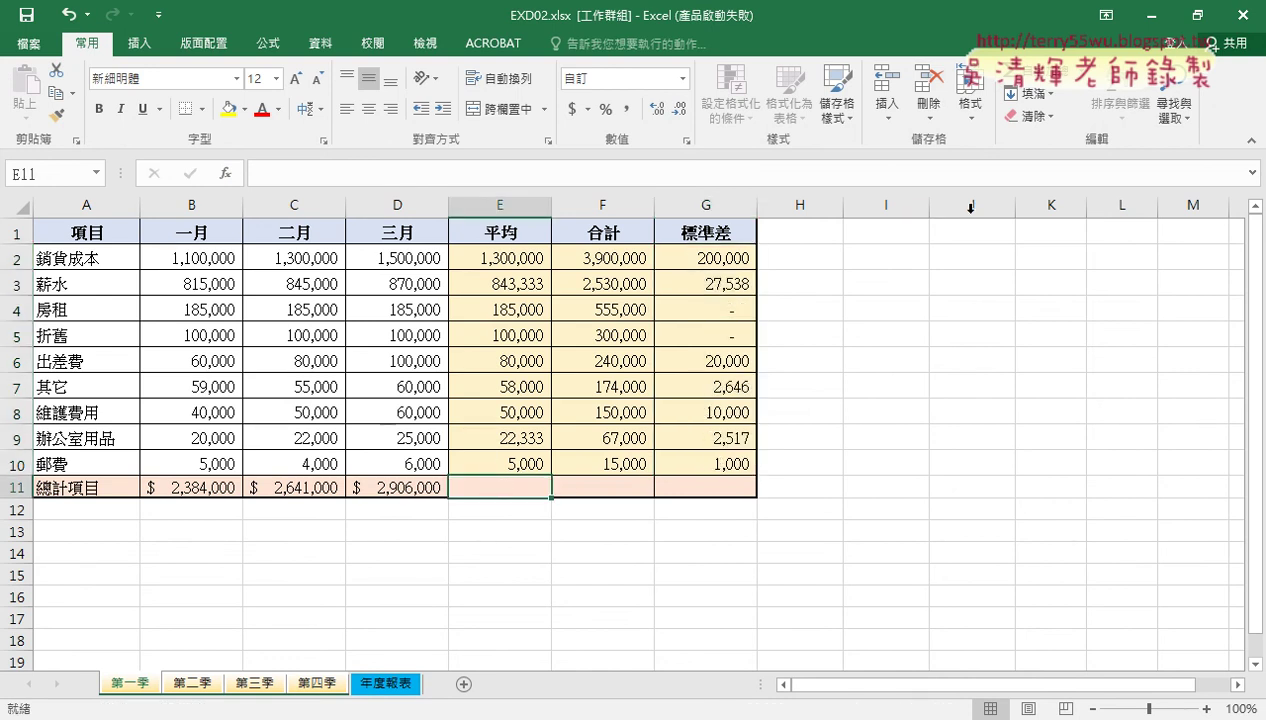
click(1075, 78)
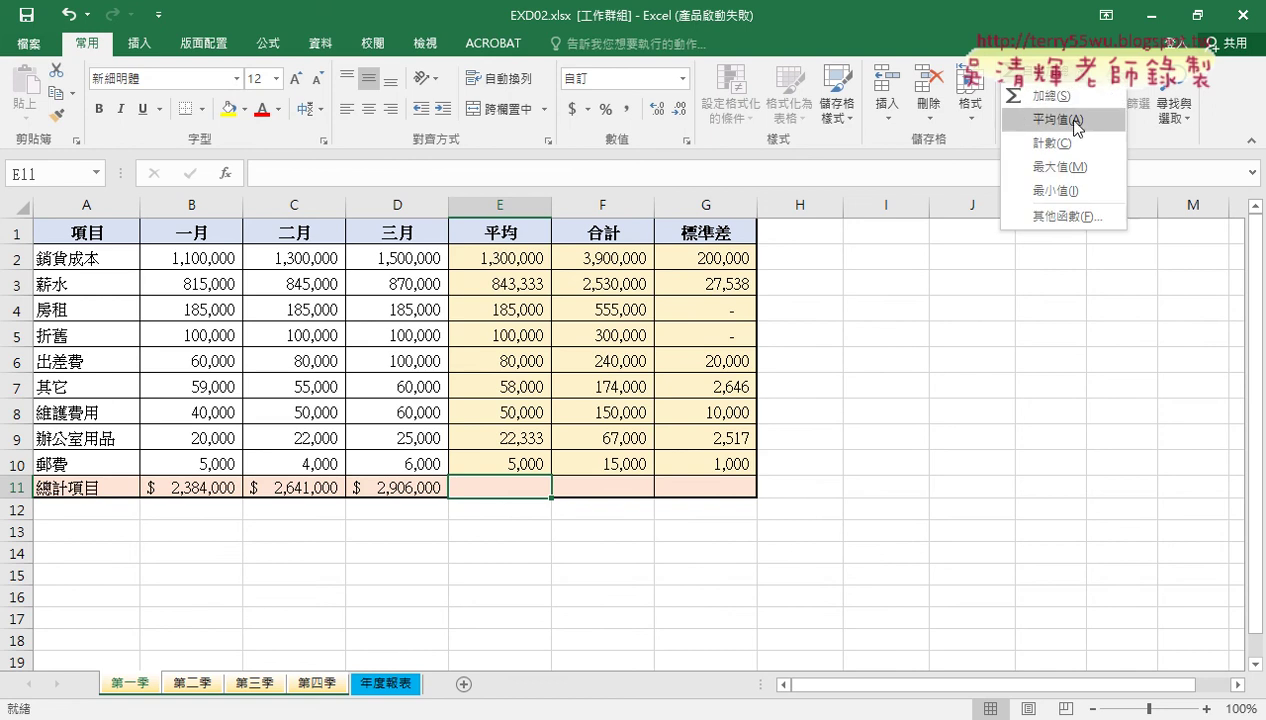
click(1082, 119)
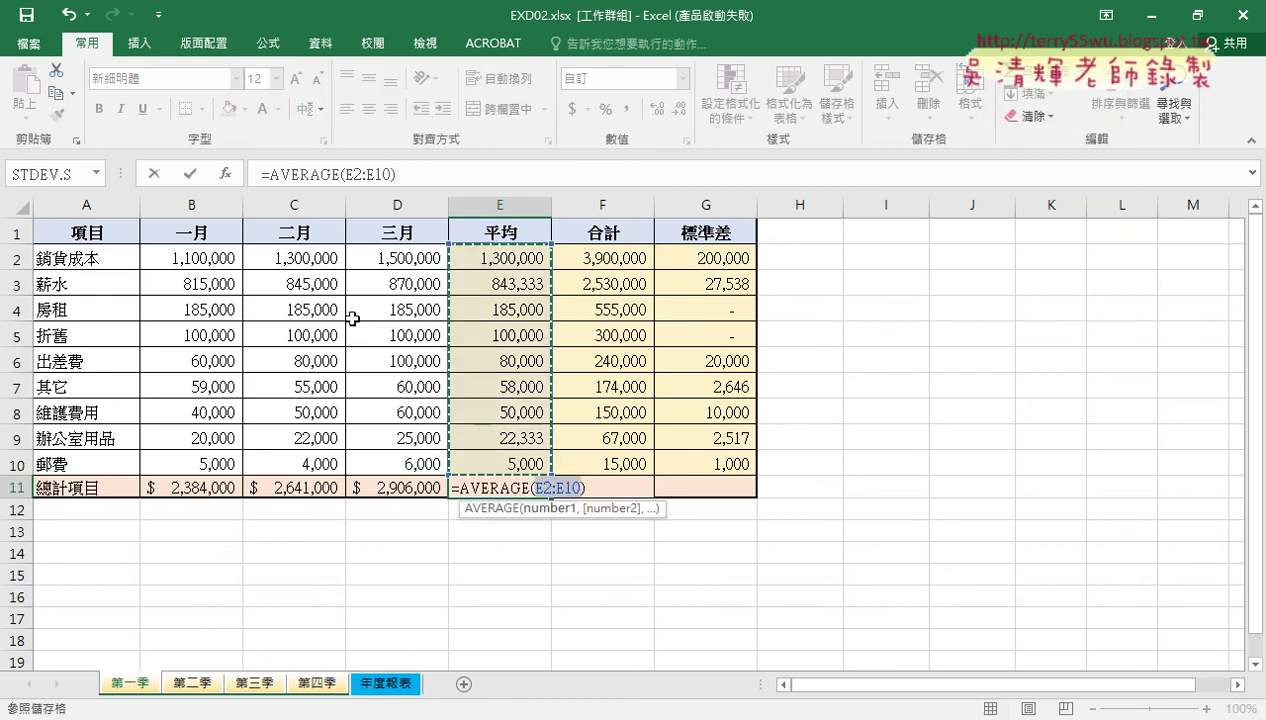
mouse_move(175, 257)
mouse_down()
mouse_move(328, 368)
mouse_move(400, 466)
mouse_up()
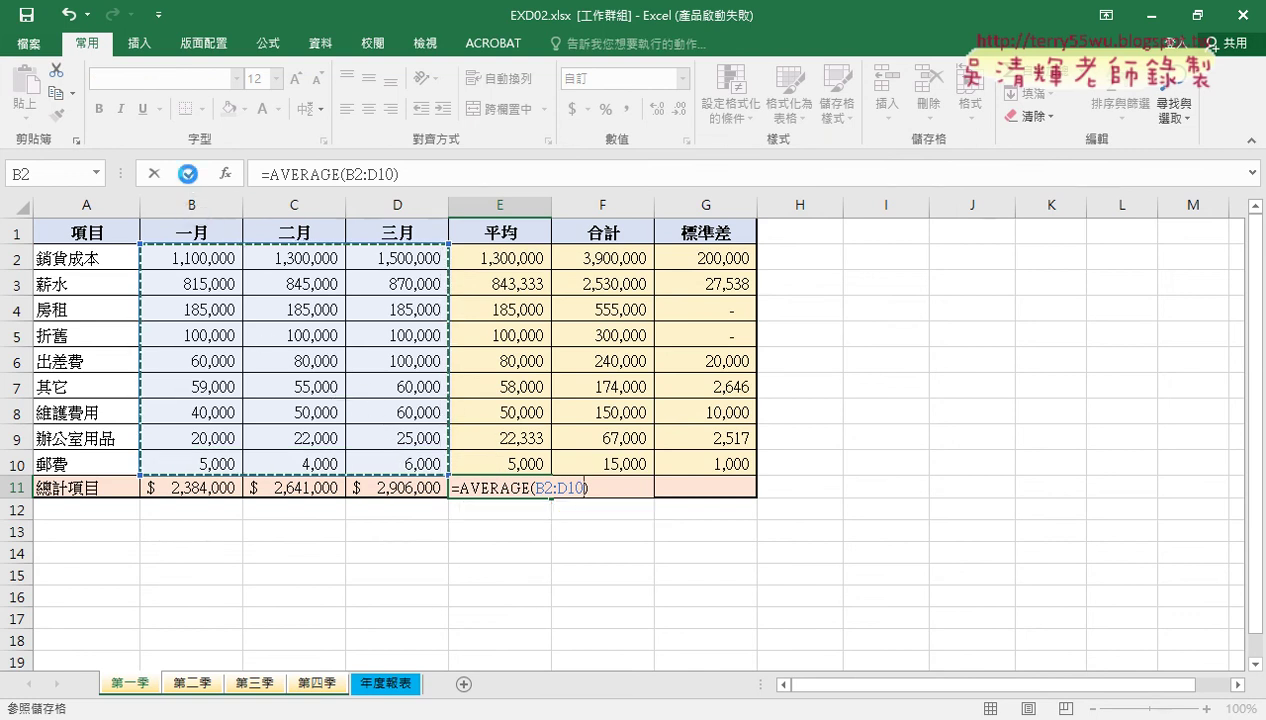
click(190, 175)
Put the total of B2:D10 in F11, giving $7,931,000.
click(616, 488)
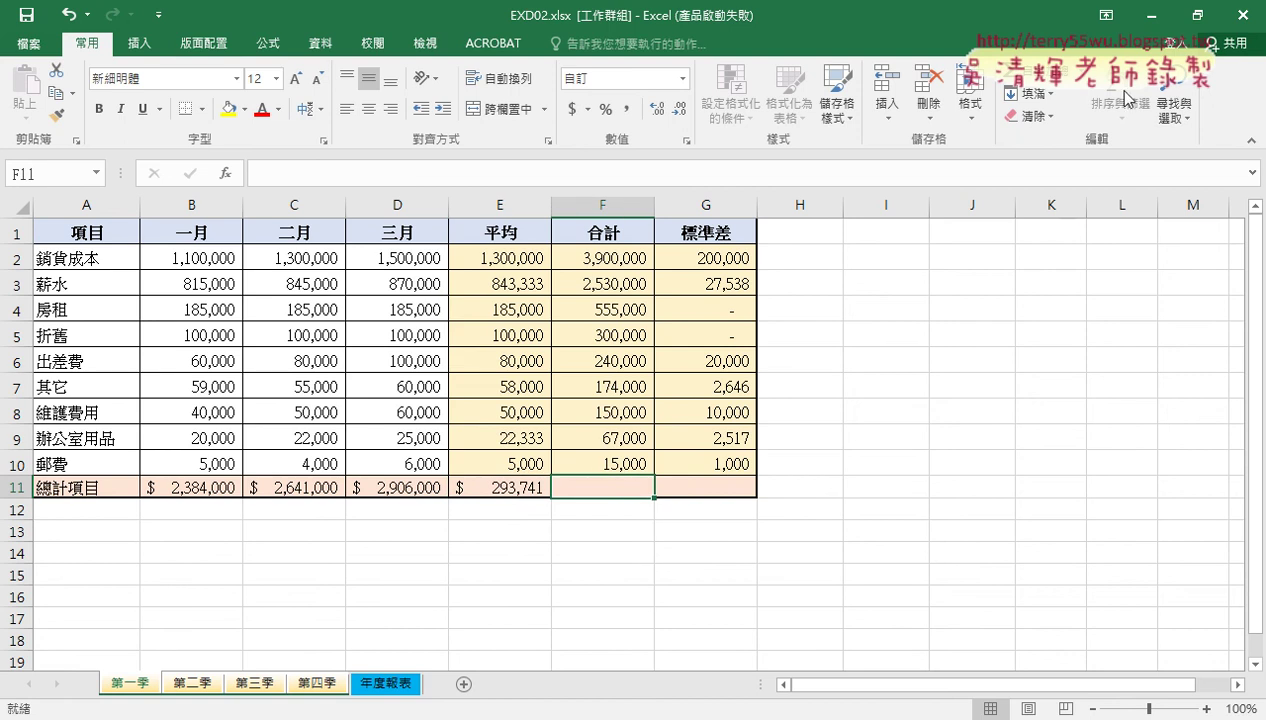
click(1024, 79)
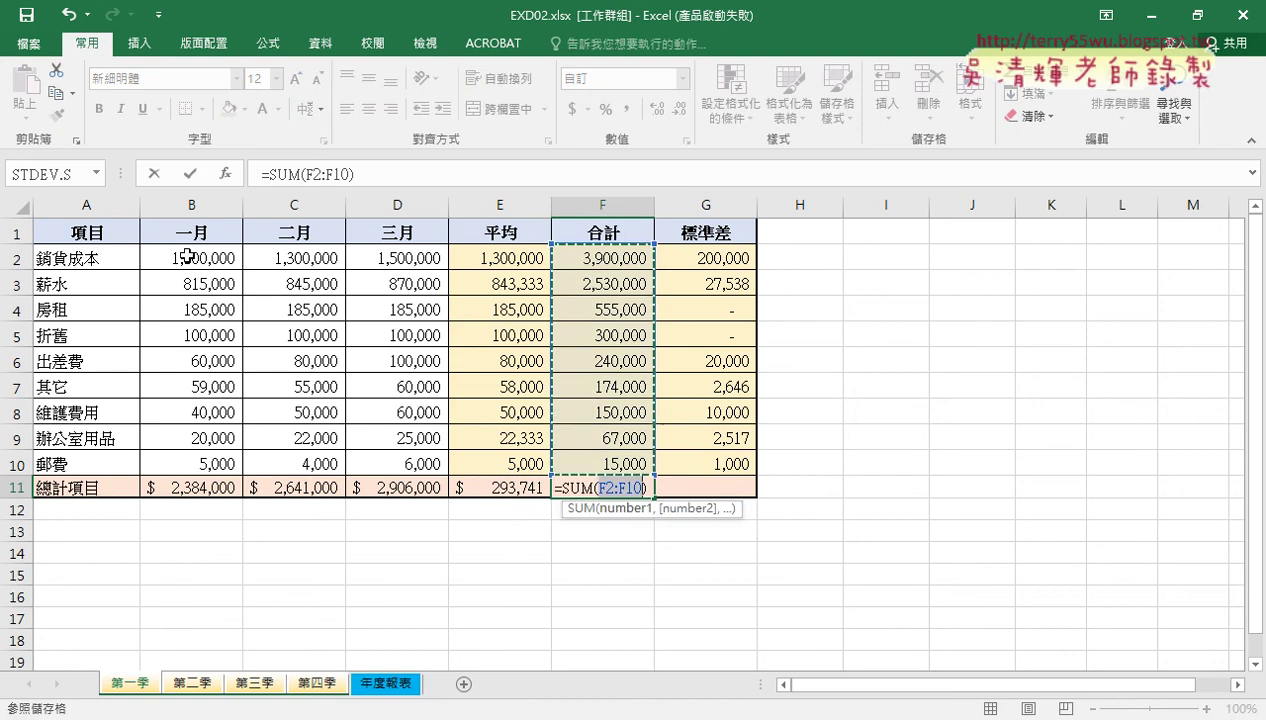
drag(200, 256, 411, 468)
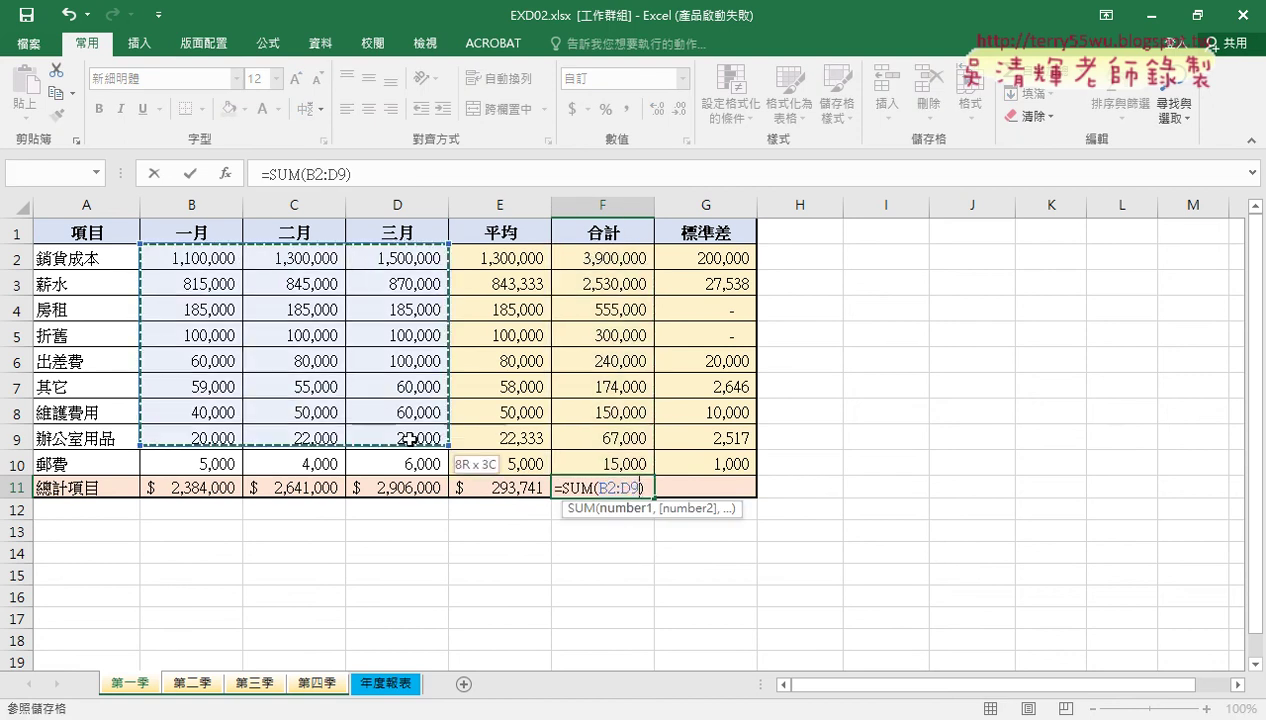
click(190, 174)
click(727, 487)
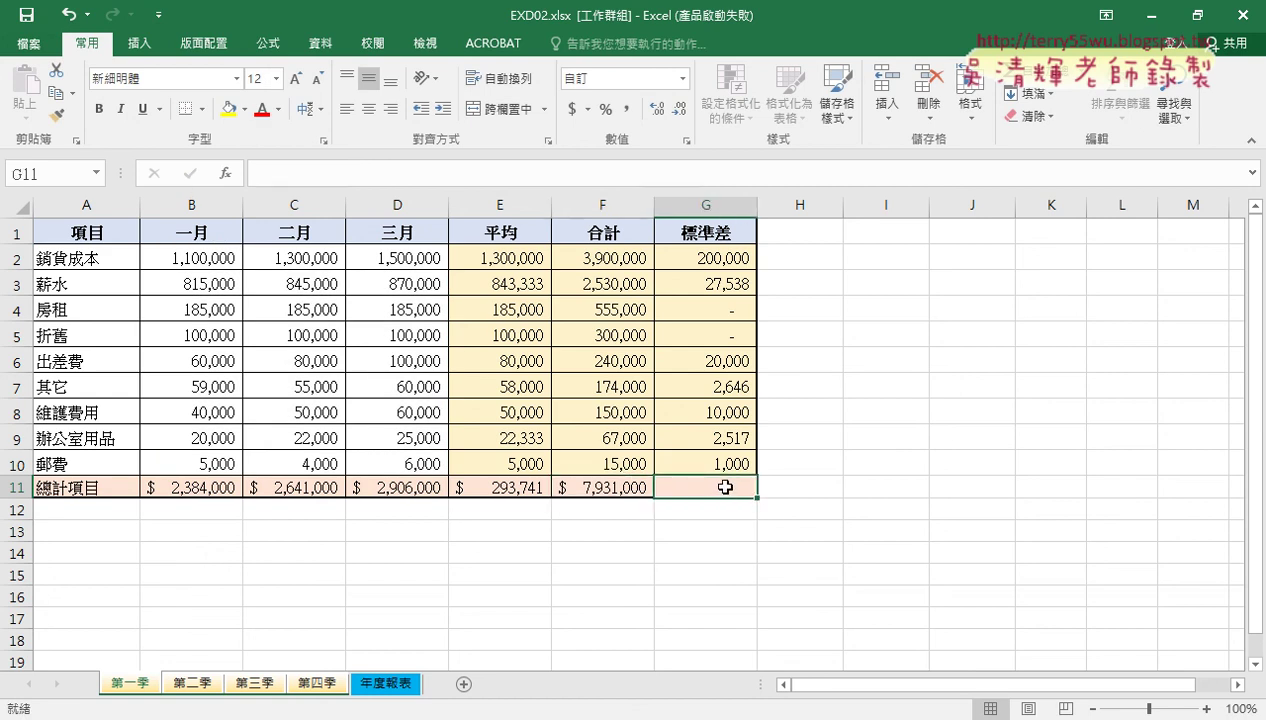
Enter =STDEV.S(B2:D10) in G11 via the recently used functions, showing $444,088.
click(225, 173)
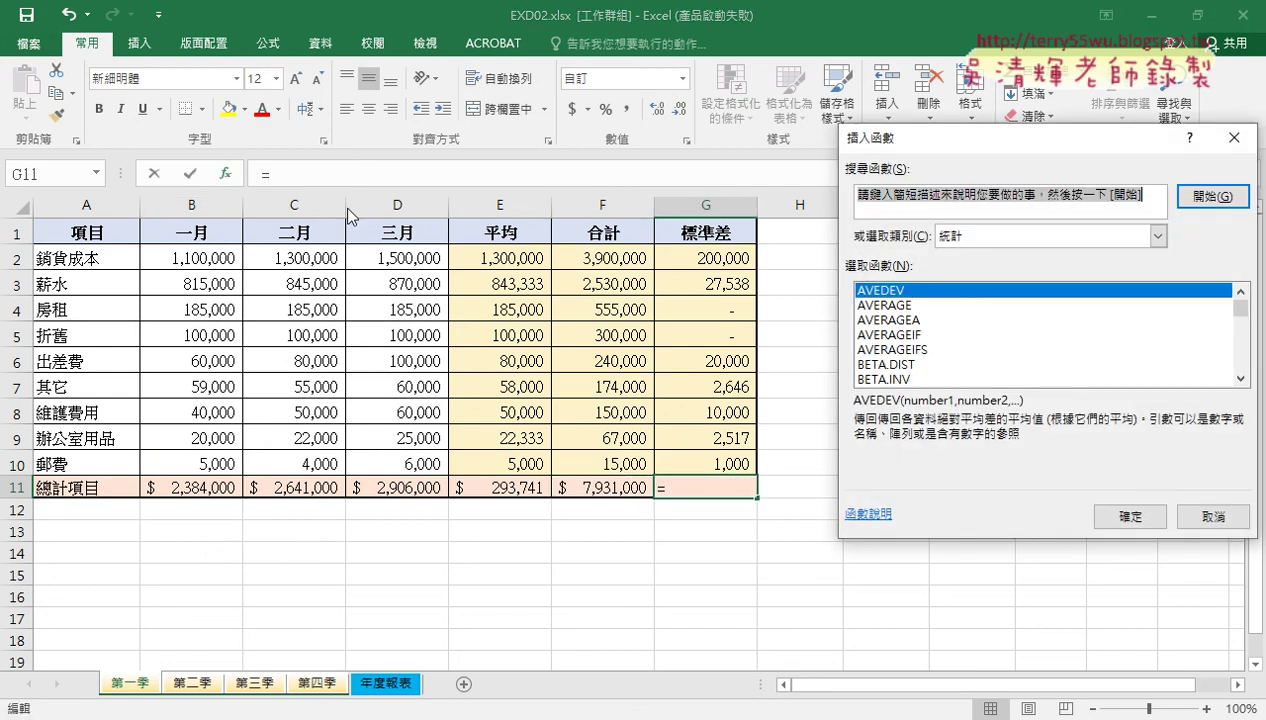
click(1009, 246)
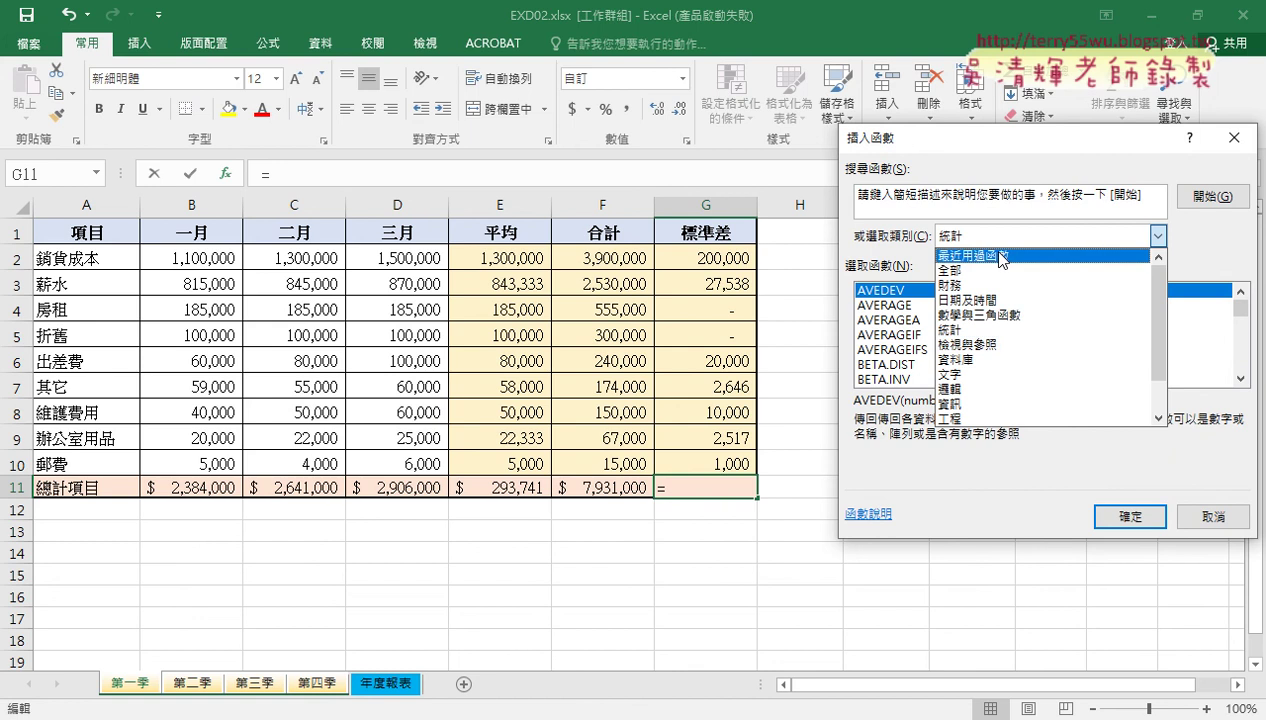
click(1000, 256)
double_click(900, 298)
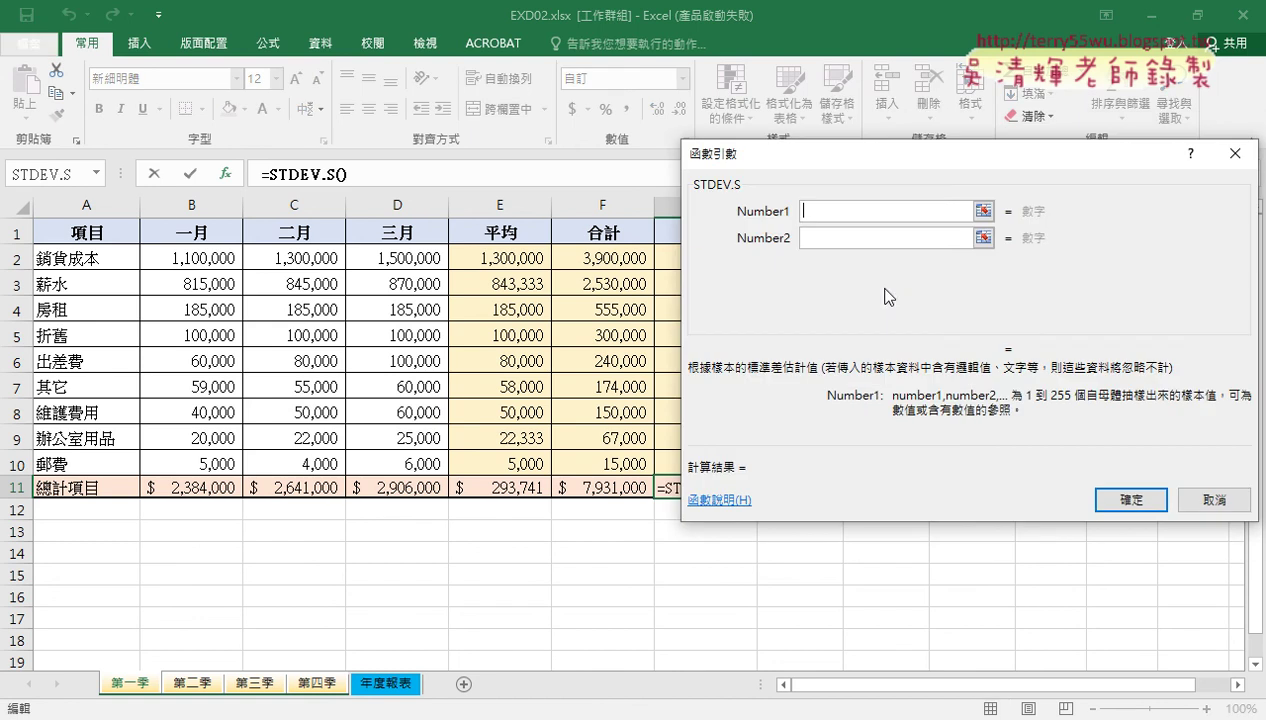
click(190, 262)
drag(190, 262, 434, 452)
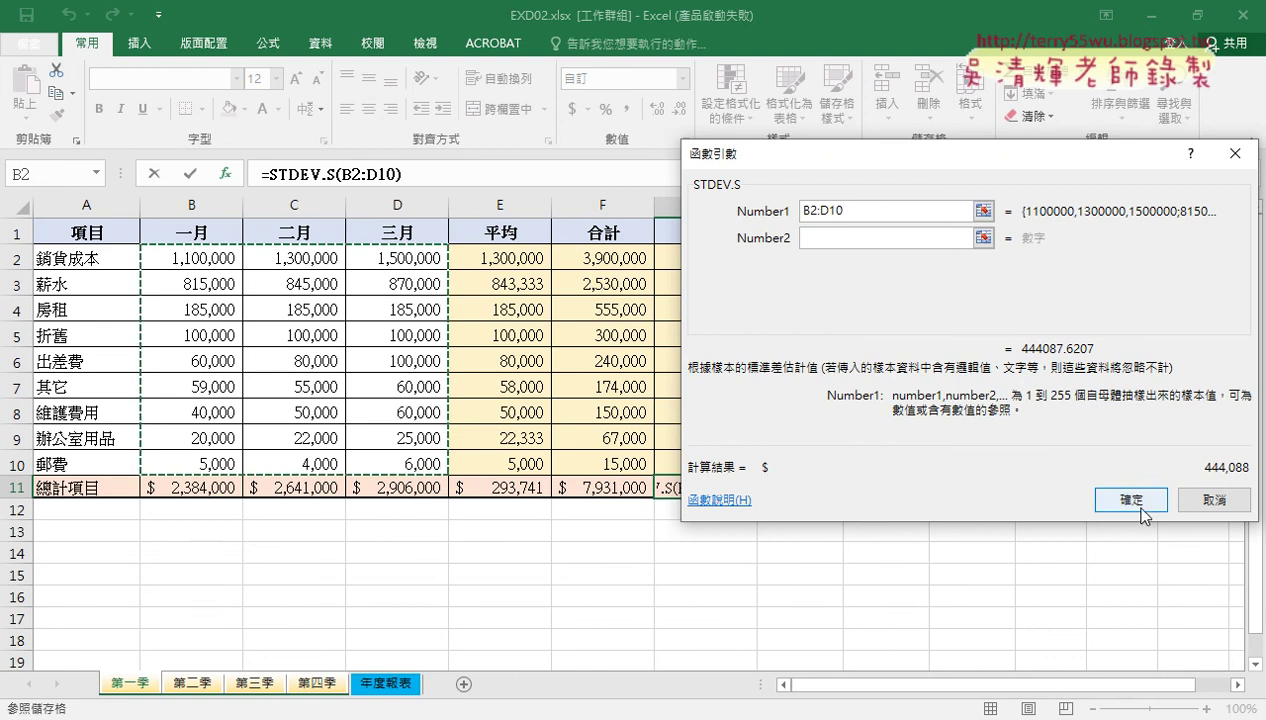
click(1132, 500)
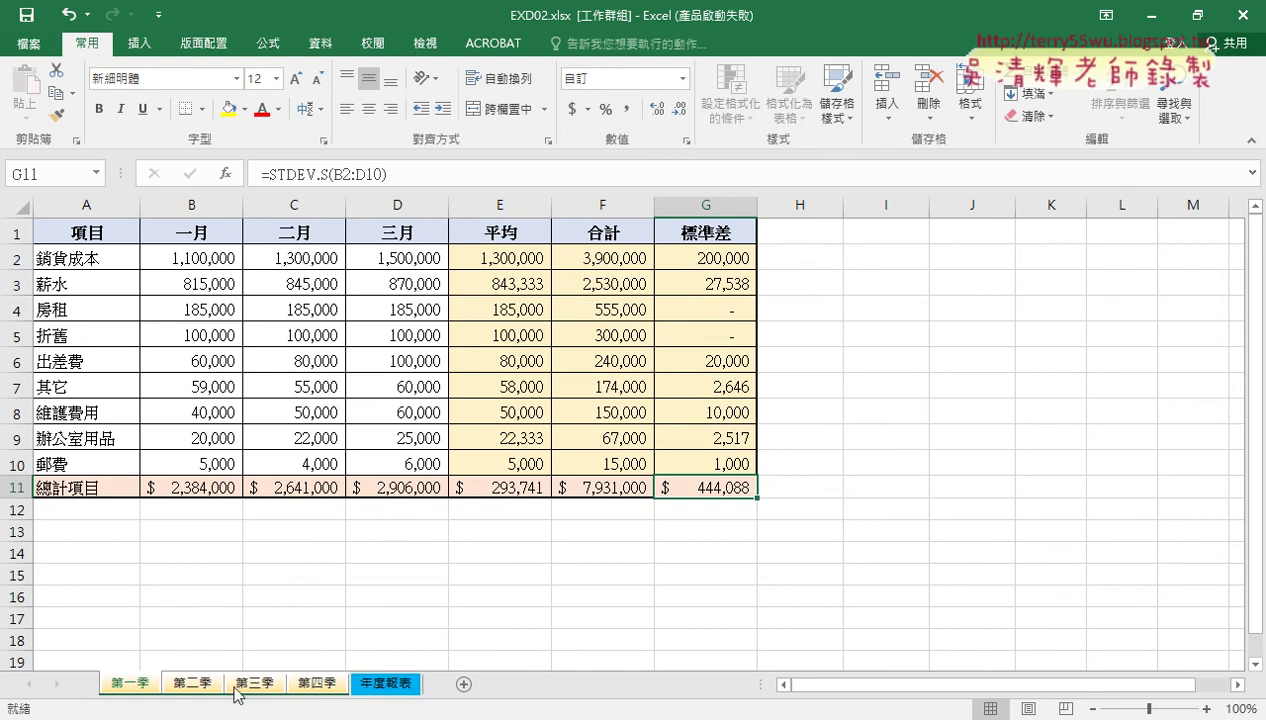
Review the 第一季 to 第四季 sheets, then go to 年度報表 to end the sheet grouping.
click(190, 686)
click(256, 686)
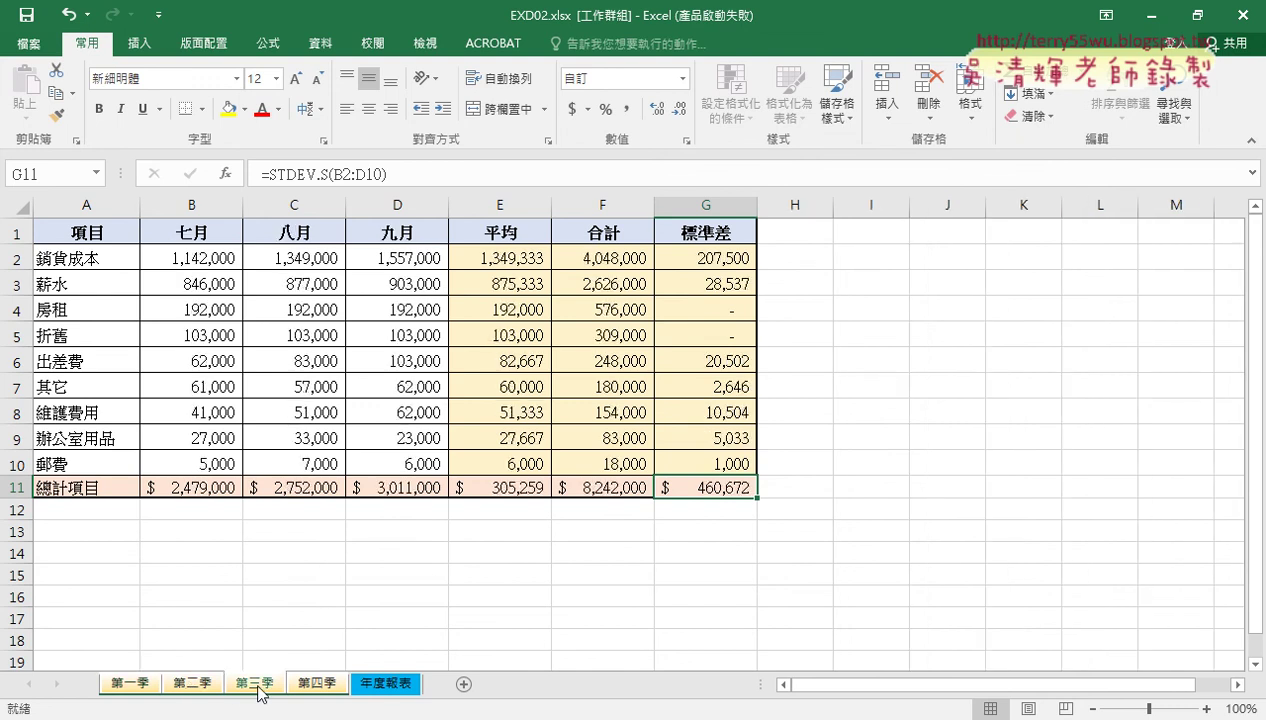
click(324, 686)
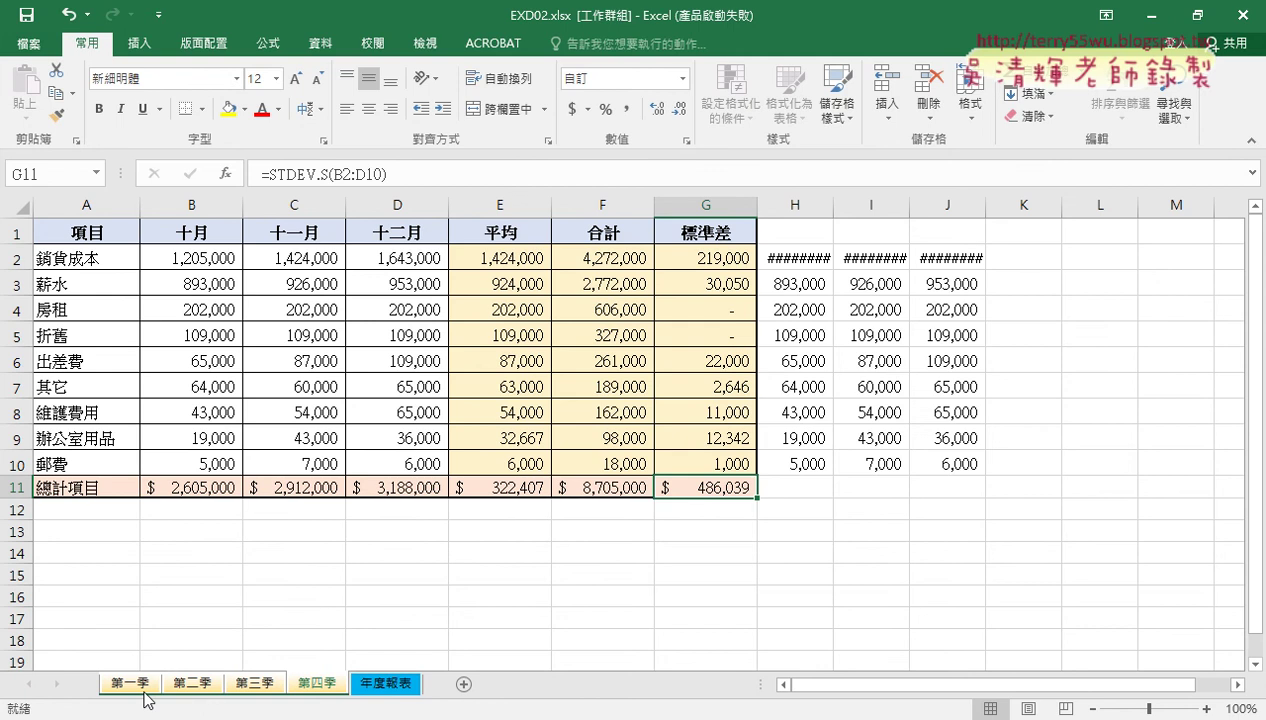
click(142, 686)
click(190, 686)
click(256, 686)
click(309, 686)
click(386, 686)
On the 第四季 sheet alone, delete the stray ROUNDDOWN values in H2:J10.
click(330, 686)
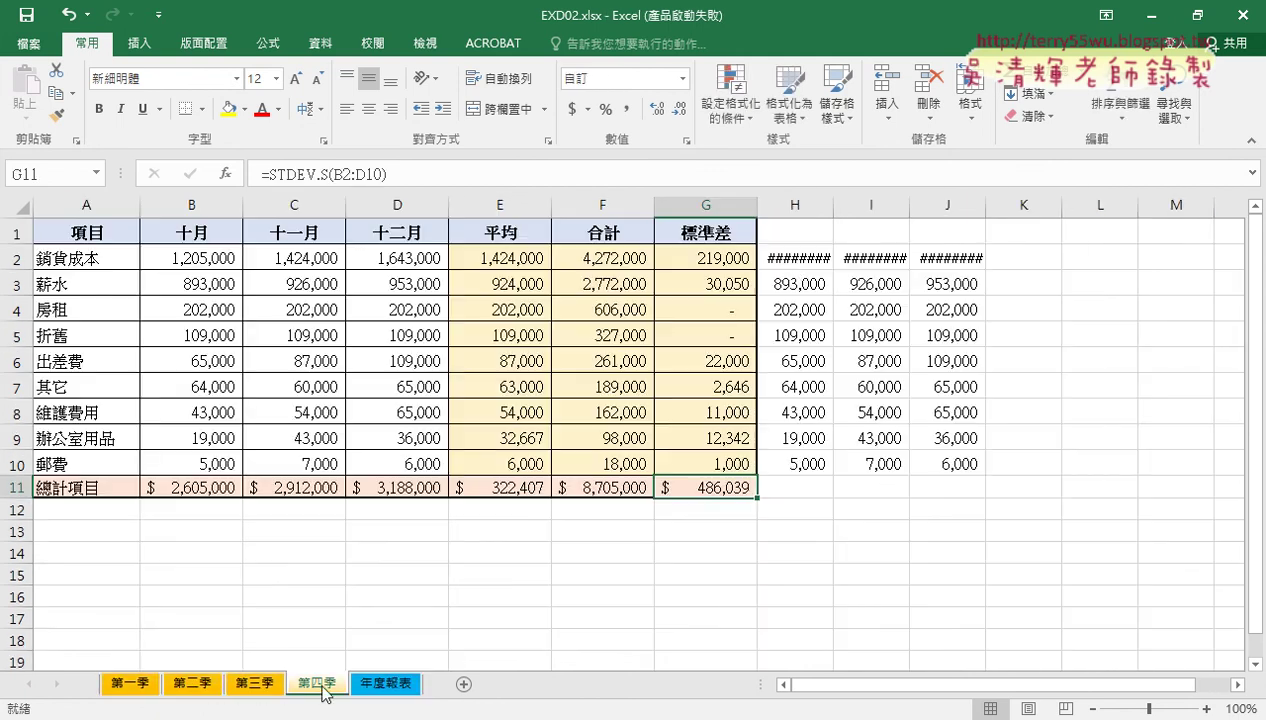
drag(795, 258, 966, 452)
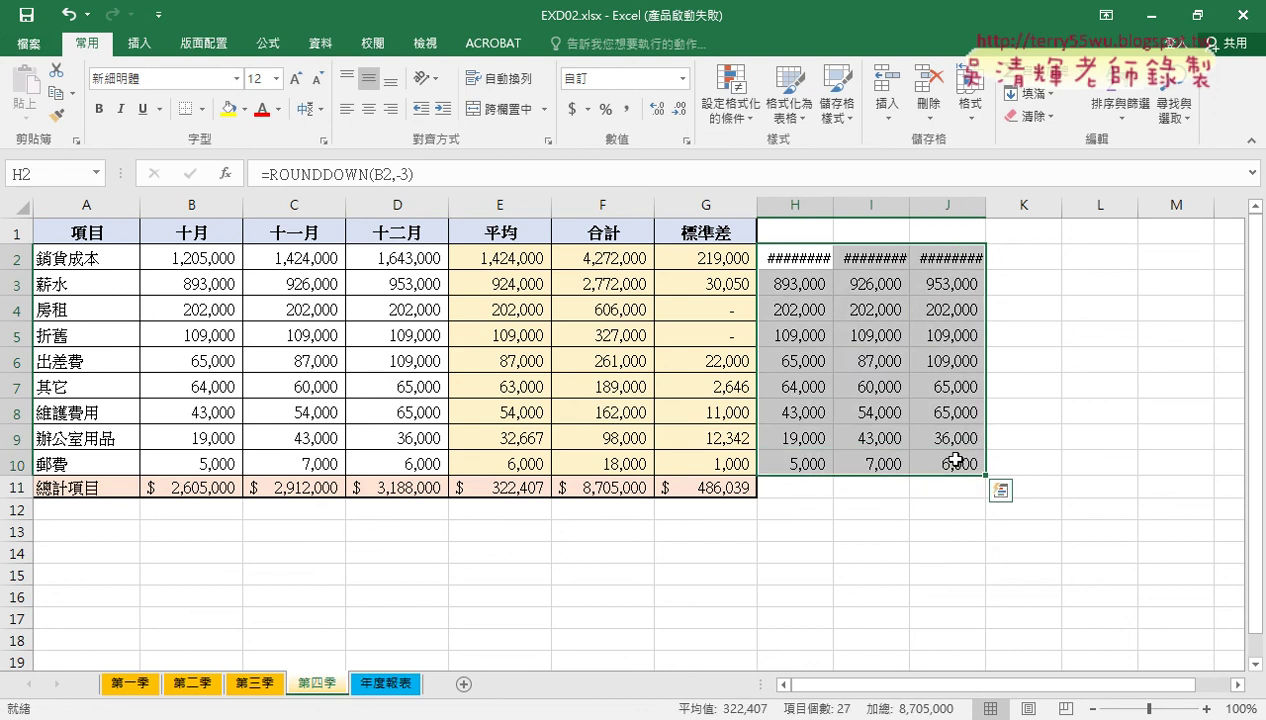
key(Delete)
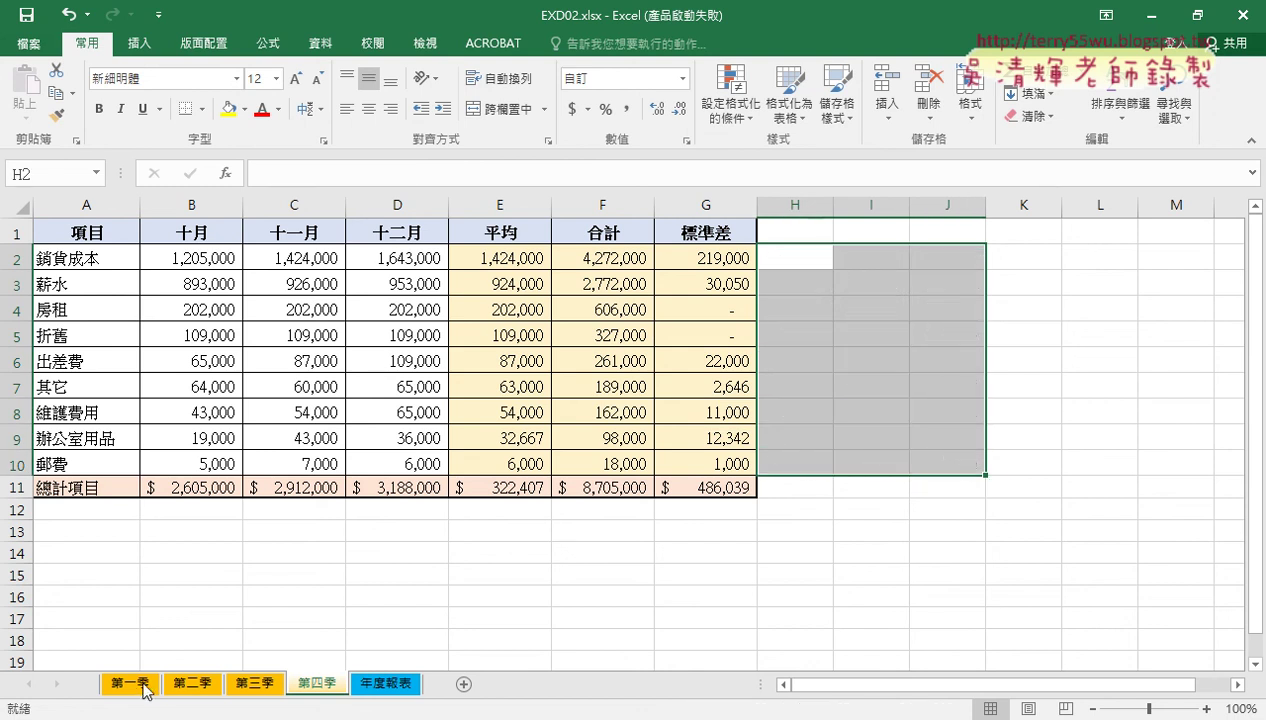
Regroup sheets 第一季 through 第四季 and check the average formula in E2.
click(147, 688)
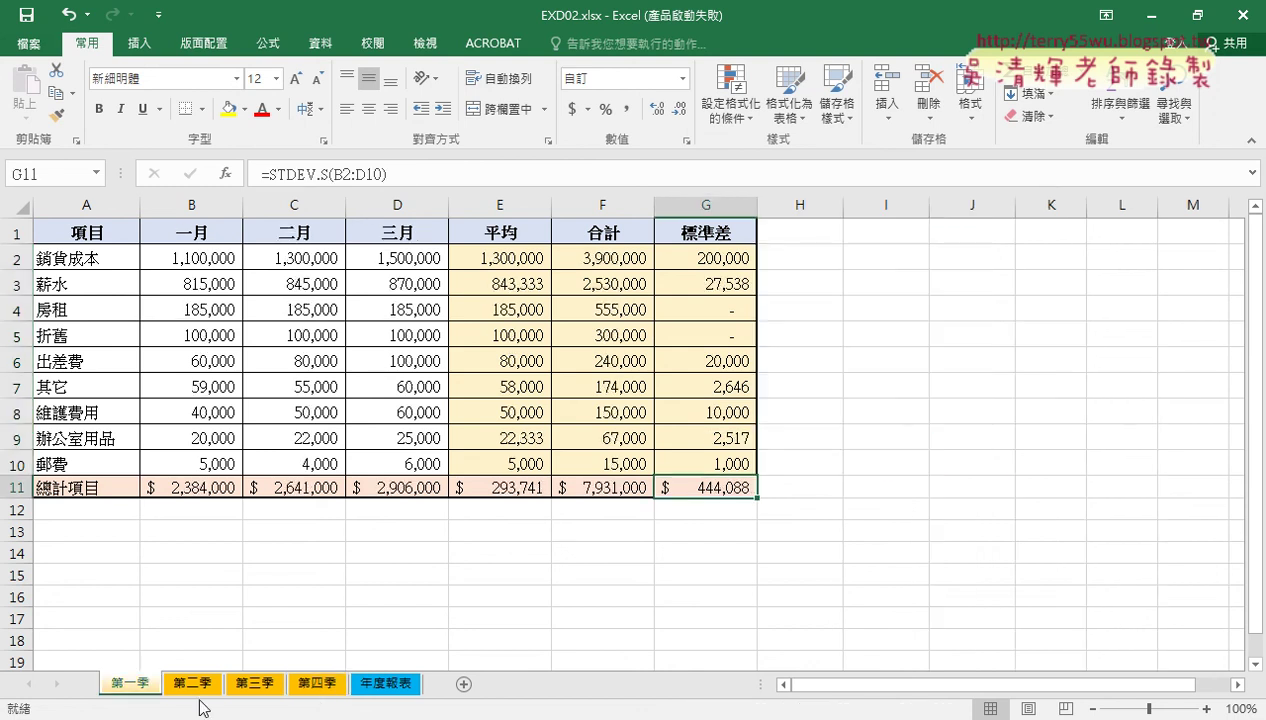
shift+click(330, 686)
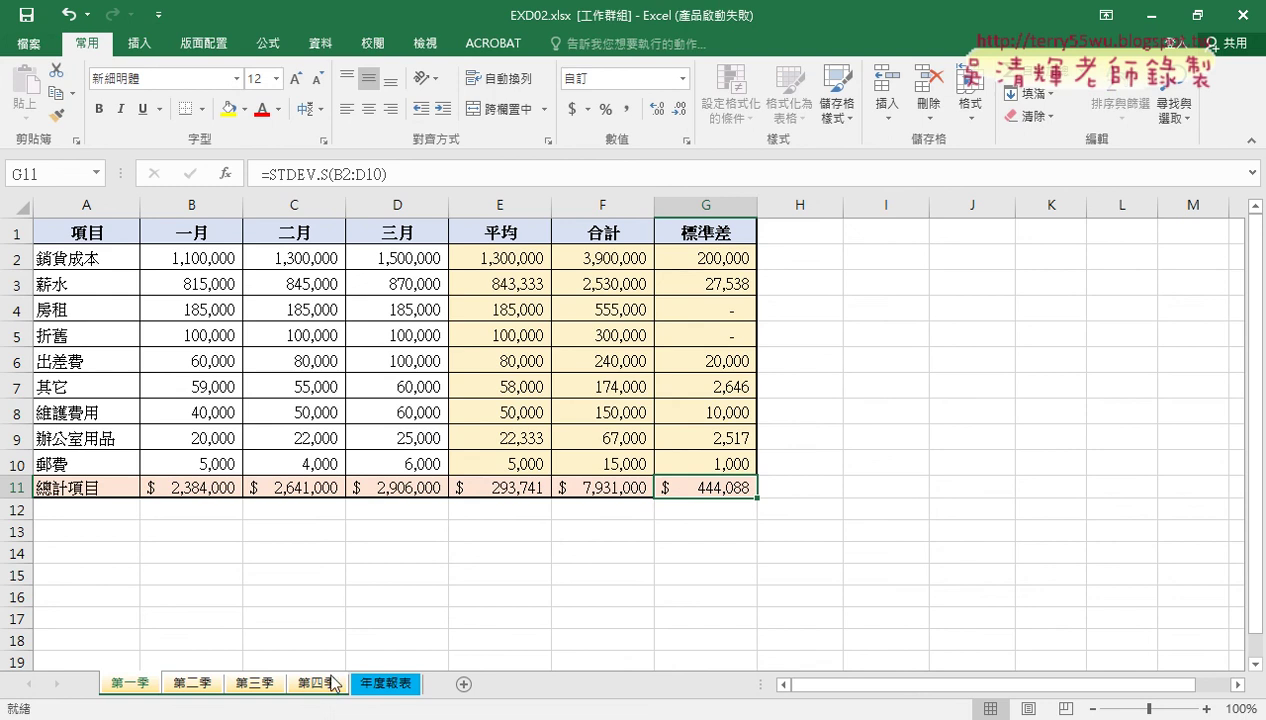
click(497, 262)
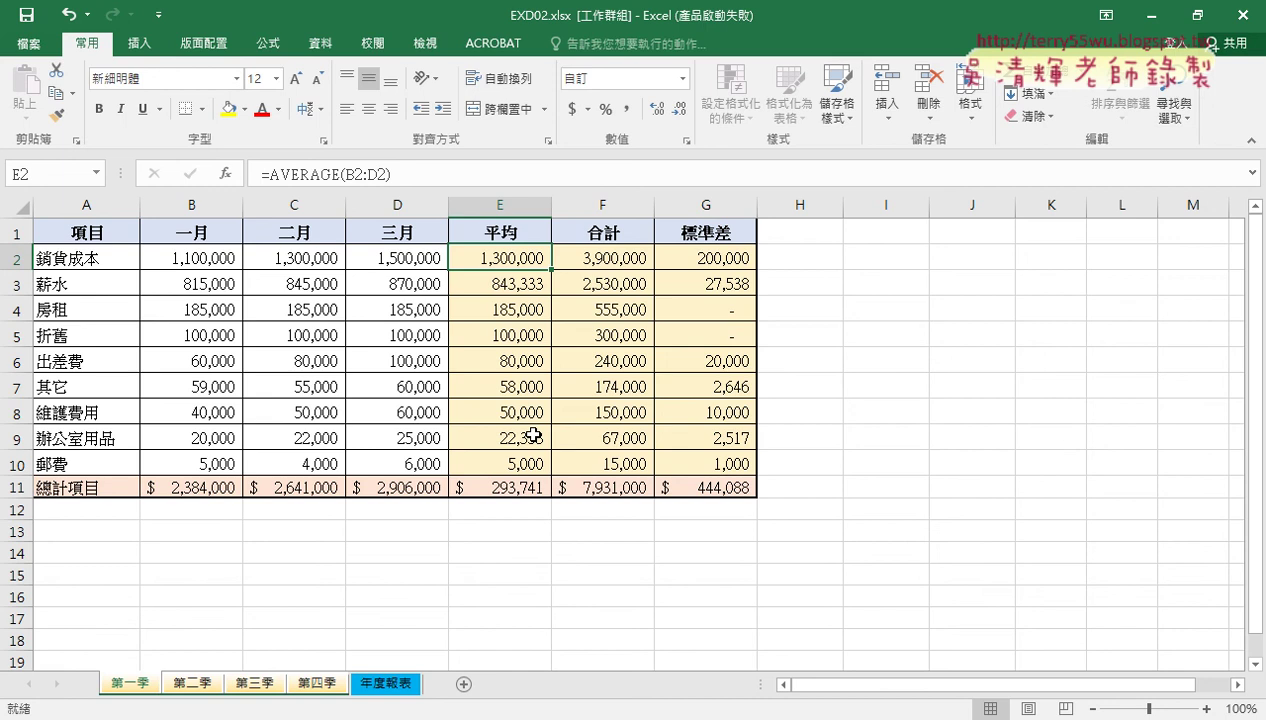
mouse_move(140, 472)
mouse_down()
mouse_move(137, 508)
mouse_move(440, 468)
mouse_move(142, 508)
mouse_up()
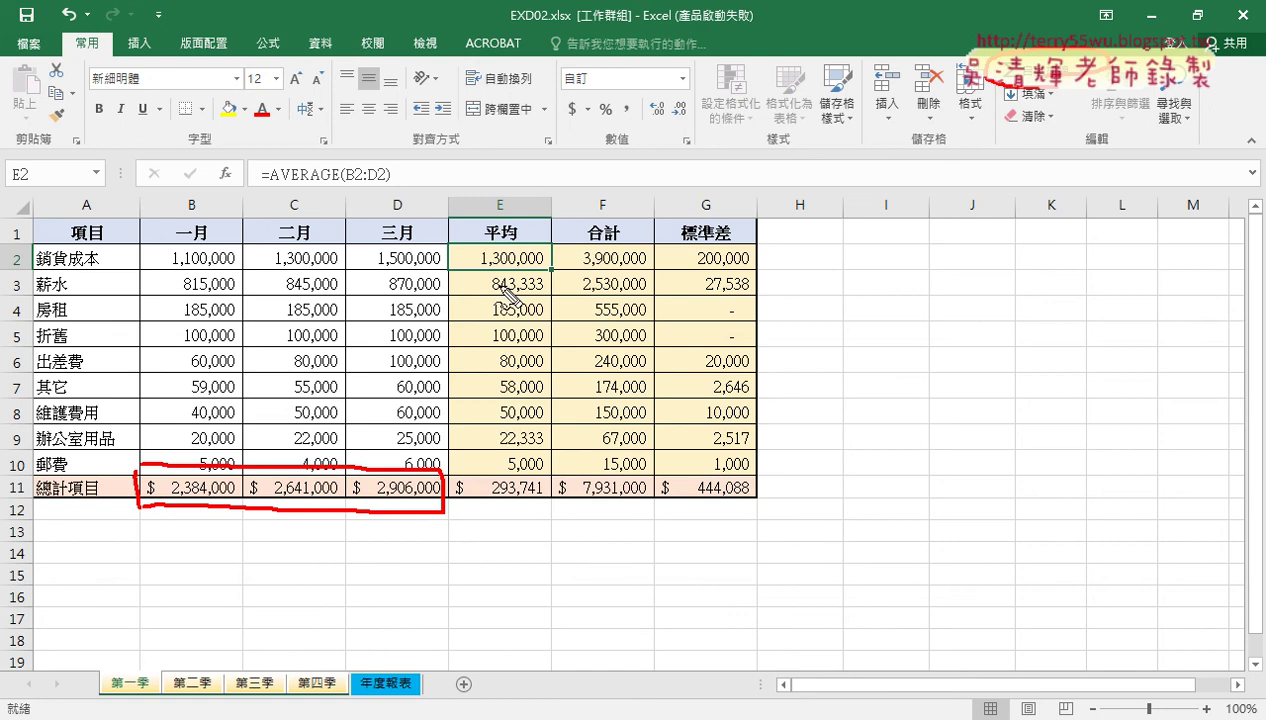
mouse_move(530, 268)
mouse_down()
mouse_move(468, 252)
mouse_move(546, 248)
mouse_up()
drag(172, 265, 418, 260)
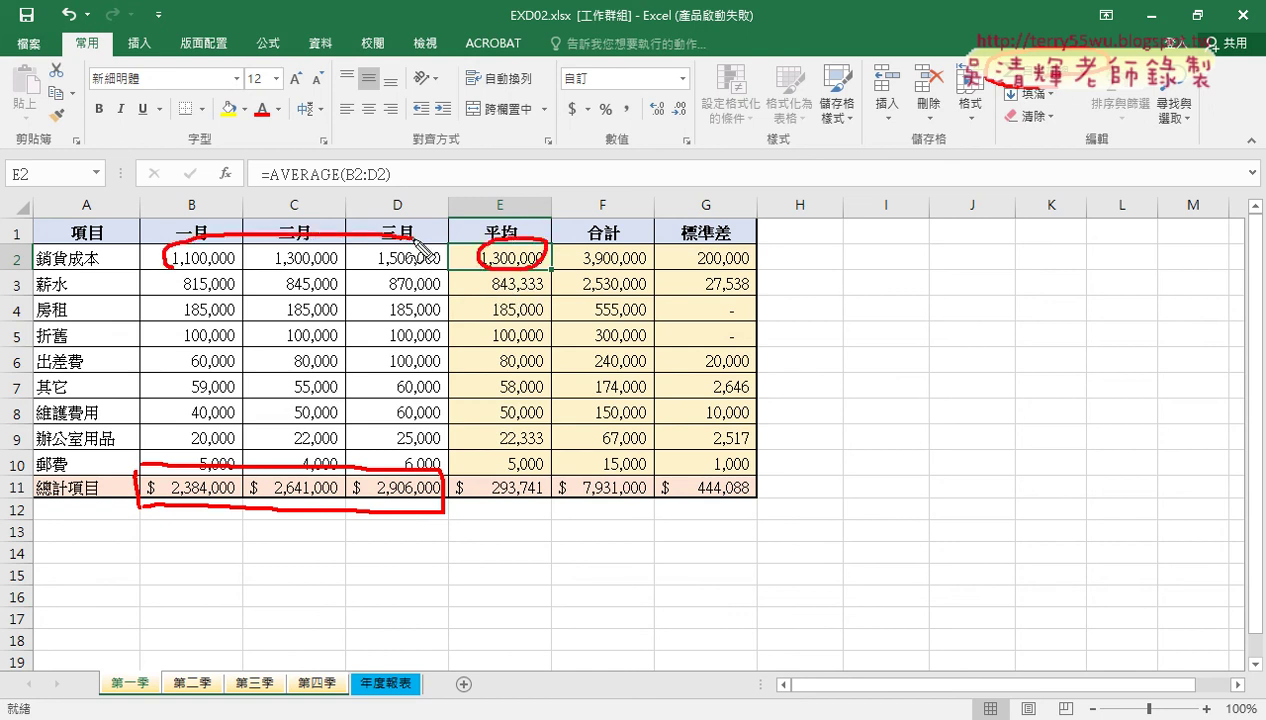
drag(462, 475, 608, 478)
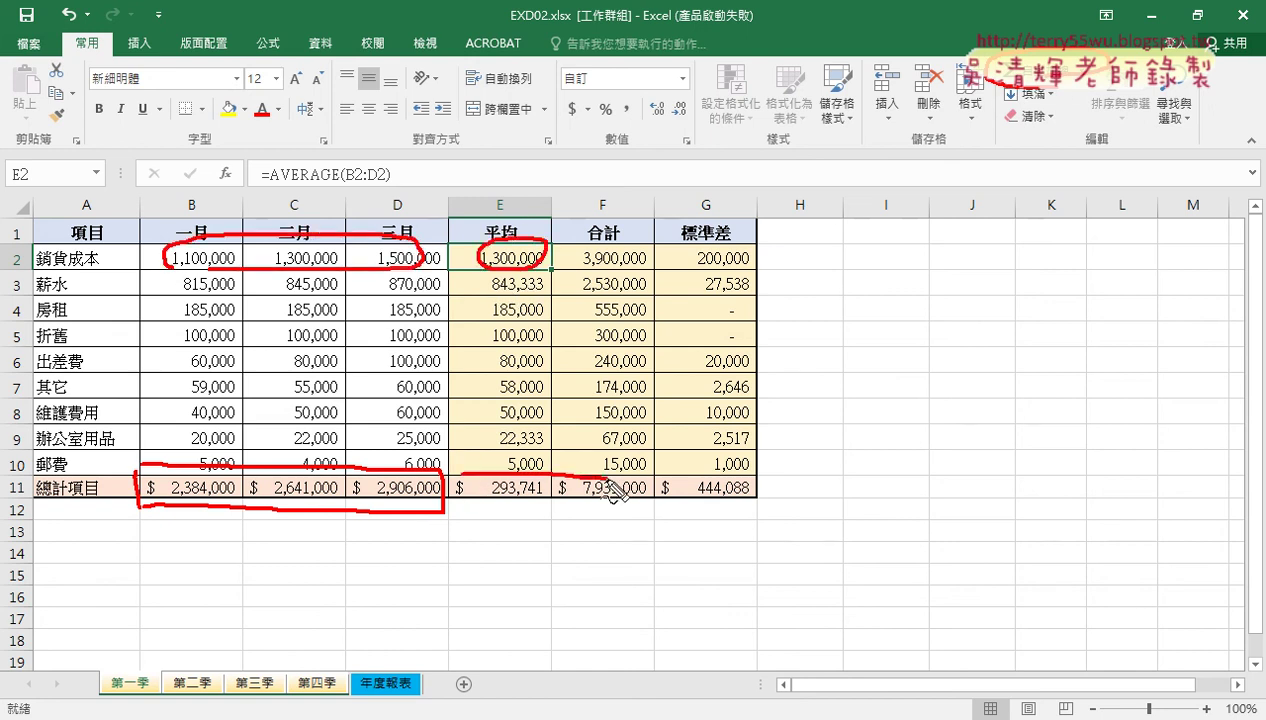
drag(640, 264, 660, 246)
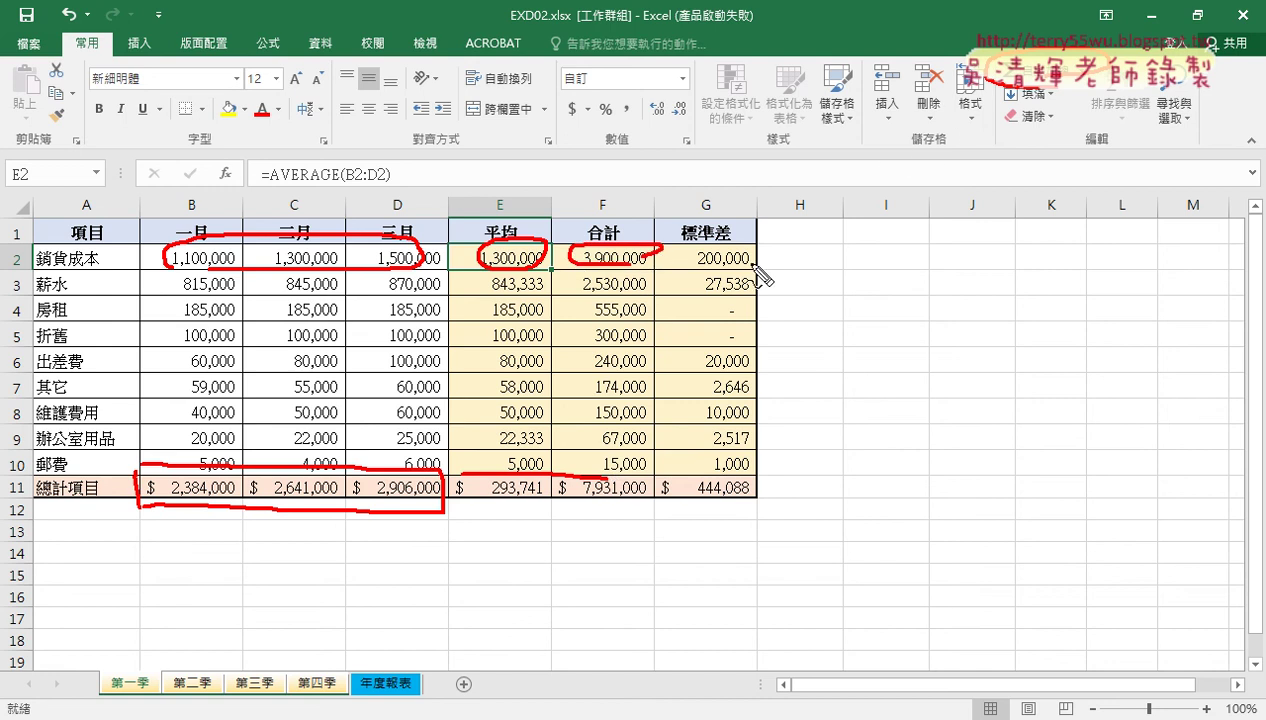
drag(754, 248, 740, 272)
drag(656, 472, 754, 462)
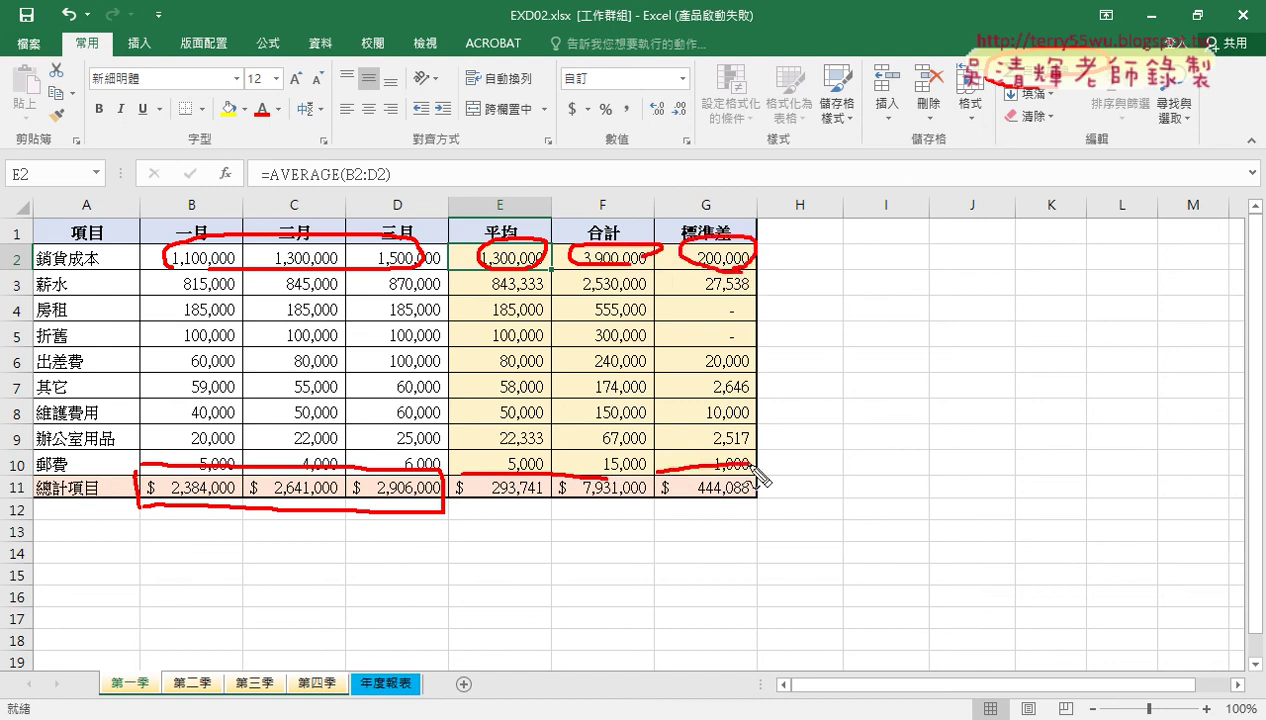
drag(510, 477, 546, 478)
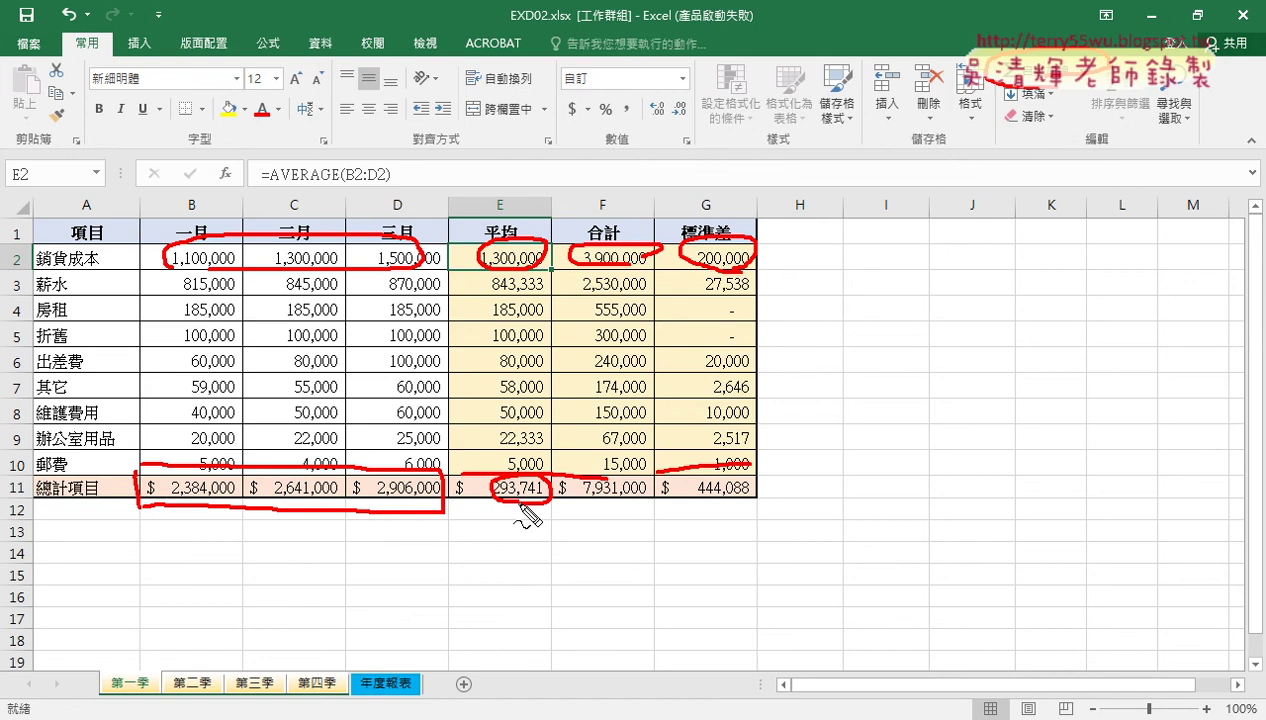
mouse_move(400, 474)
mouse_down()
mouse_move(448, 263)
mouse_move(449, 482)
mouse_up()
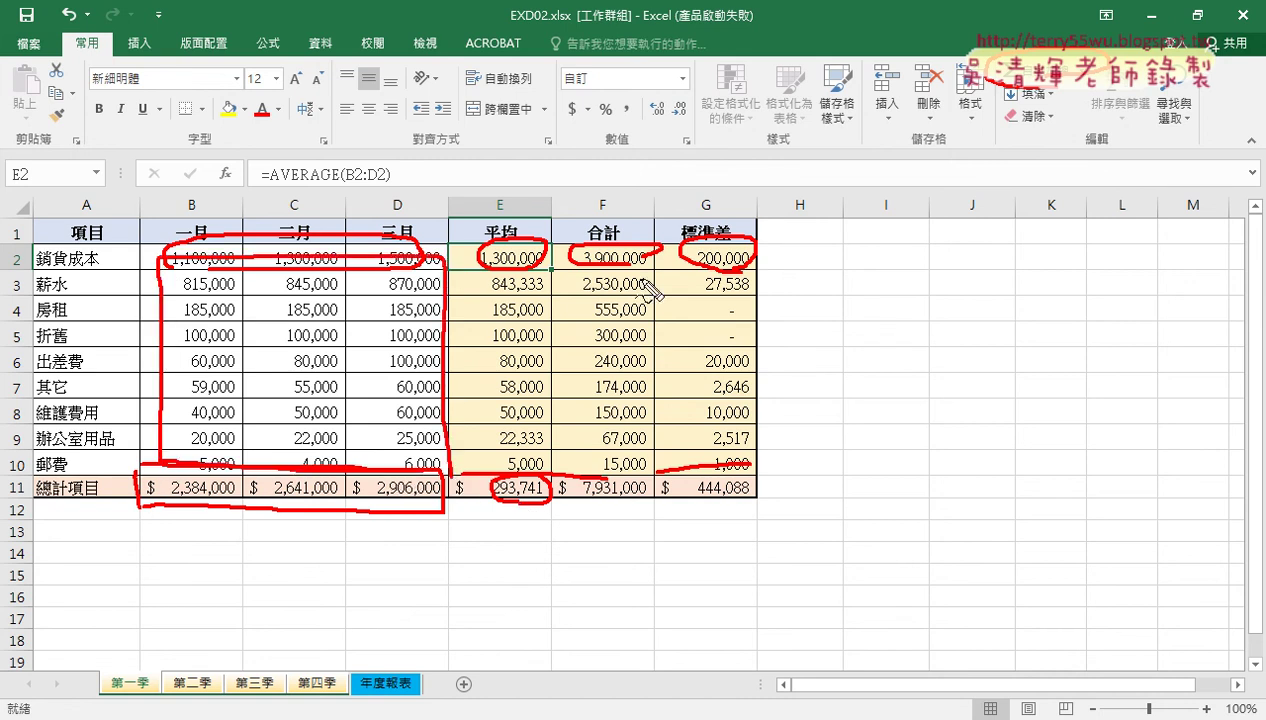
mouse_move(641, 490)
mouse_down()
mouse_move(556, 495)
mouse_move(641, 489)
mouse_up()
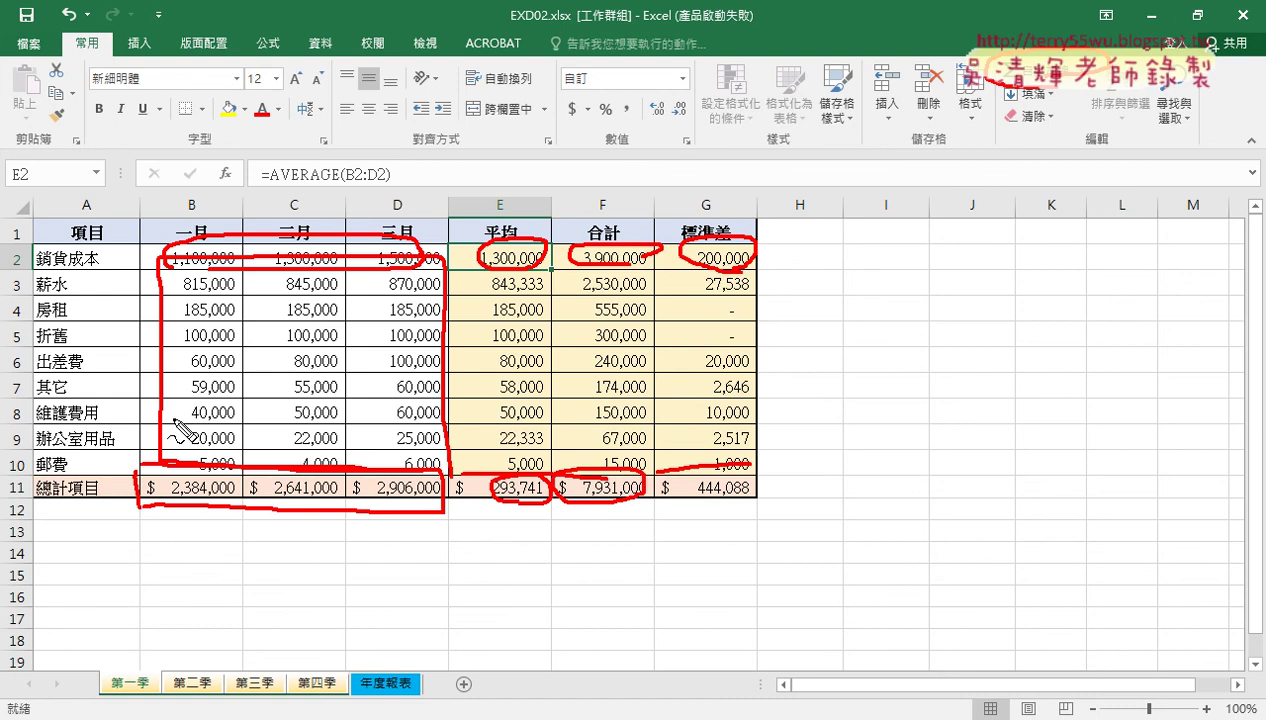
drag(726, 474, 748, 503)
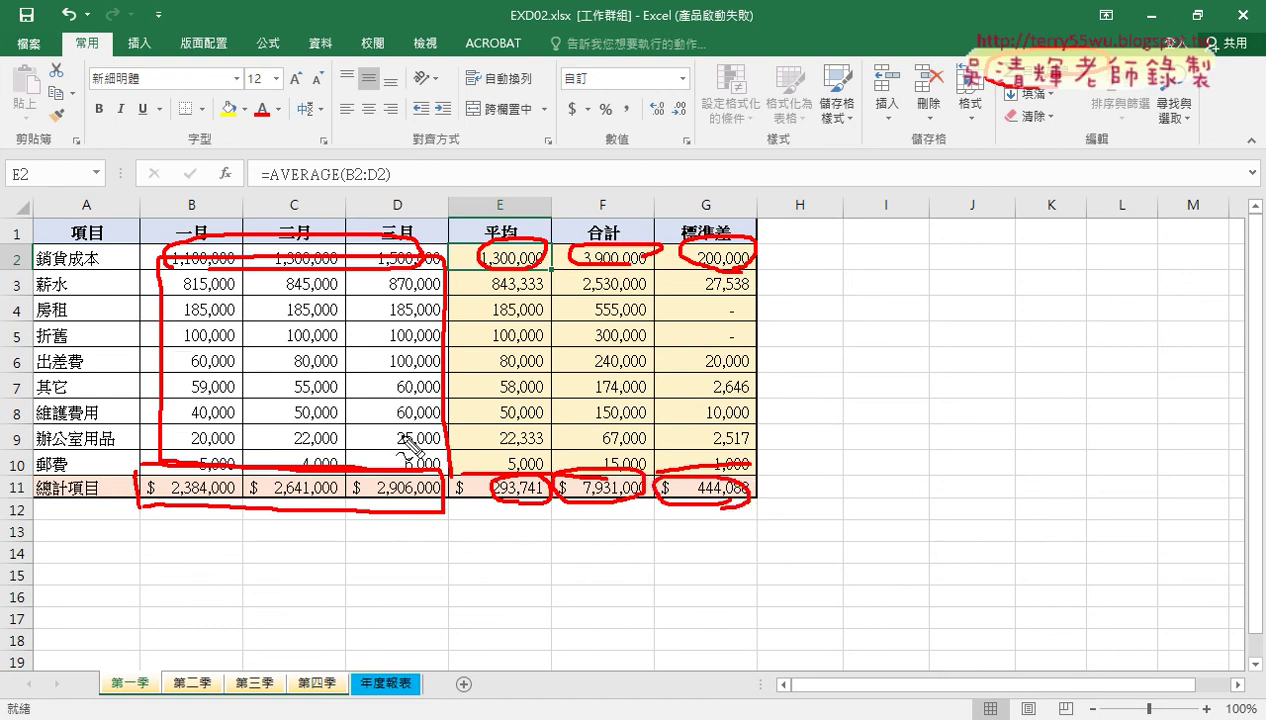
key(Escape)
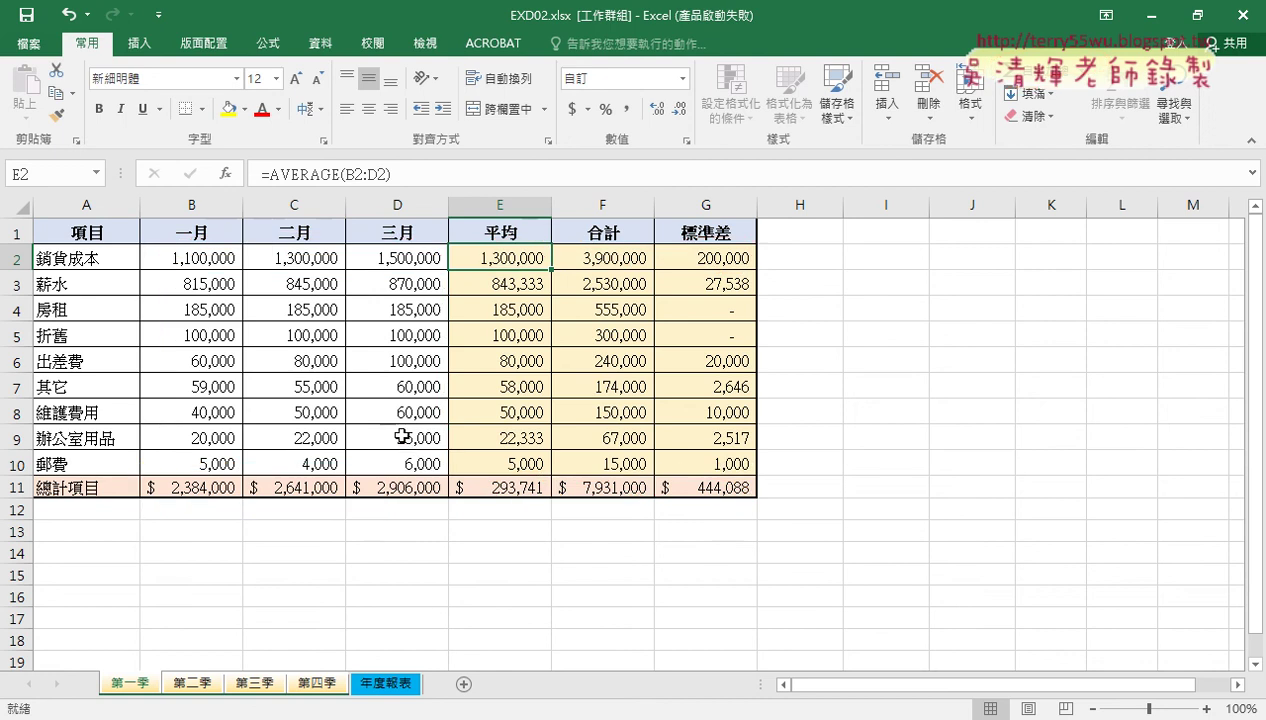
Glance over the 第二季, 第三季 and 第四季 sheets, then open the blank 年度報表 sheet.
click(193, 686)
click(255, 686)
click(318, 686)
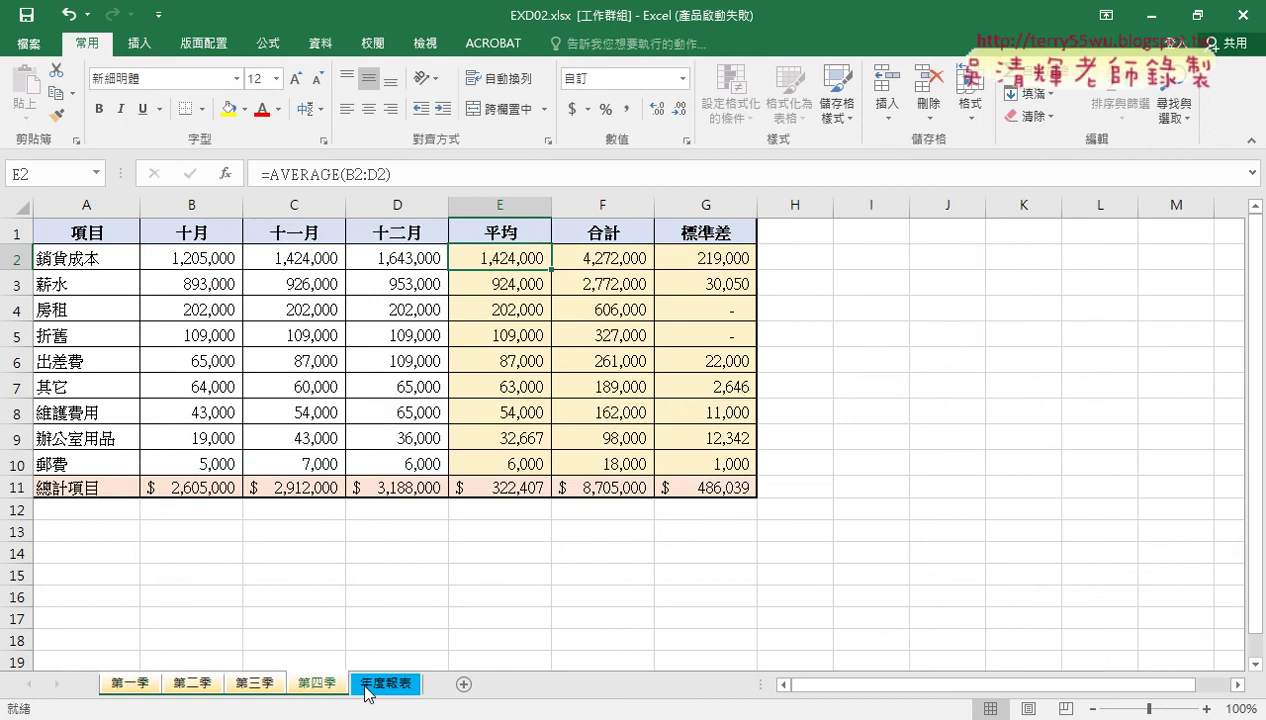
click(386, 684)
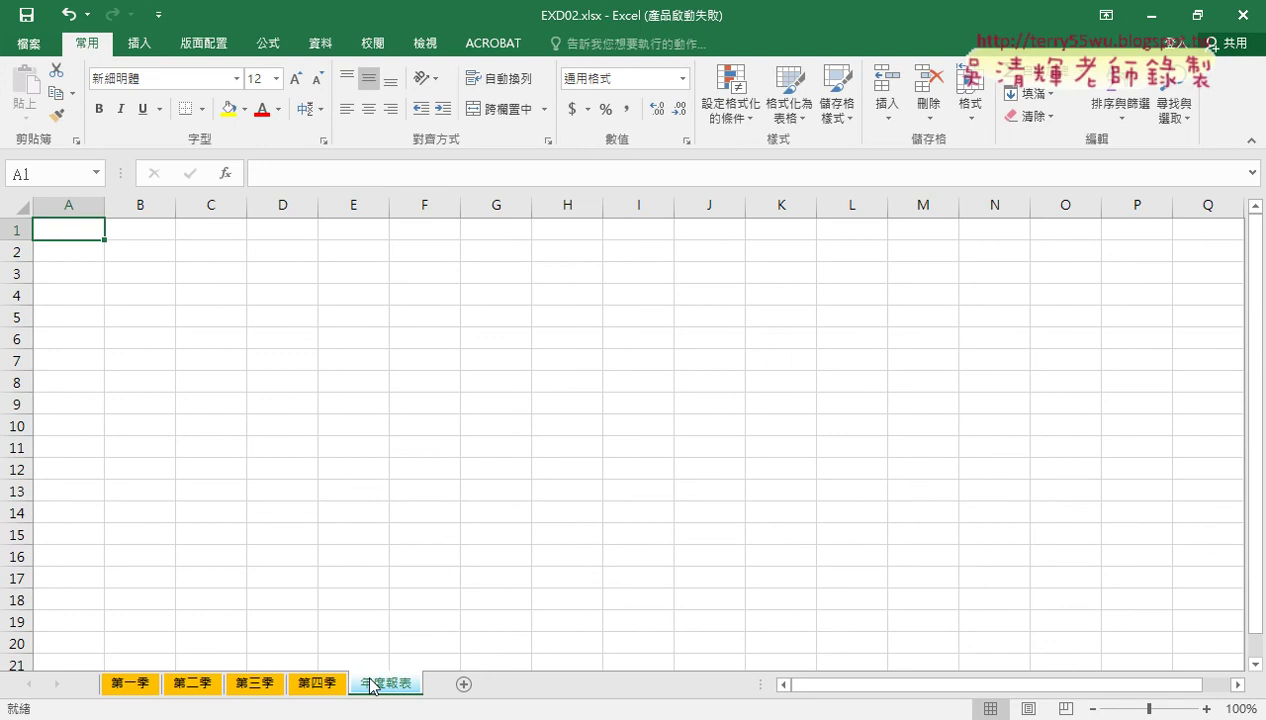